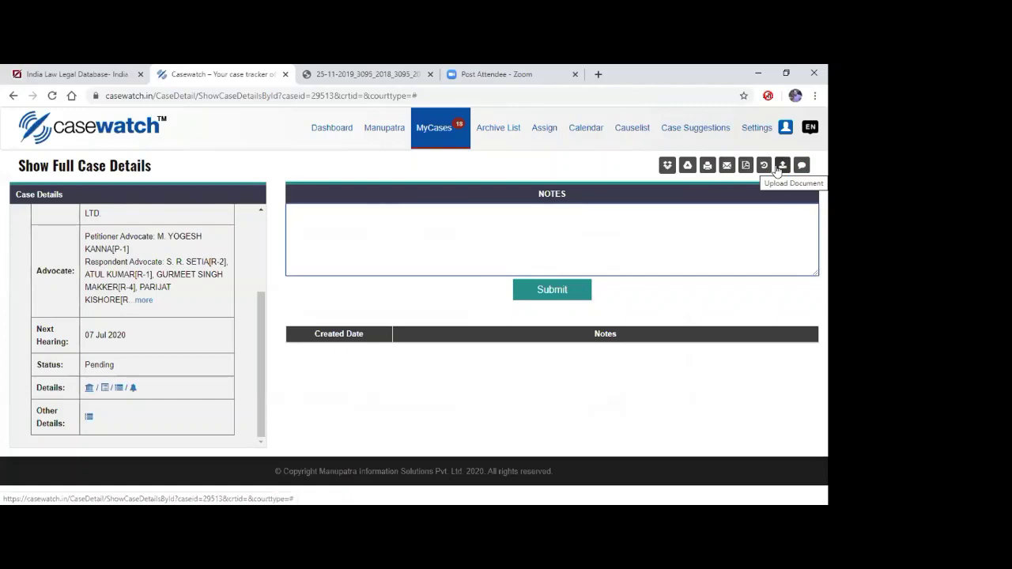
# View the case's document upload form and open Manupatra Search with the court set to Supreme Court
pyautogui.click(781, 165)
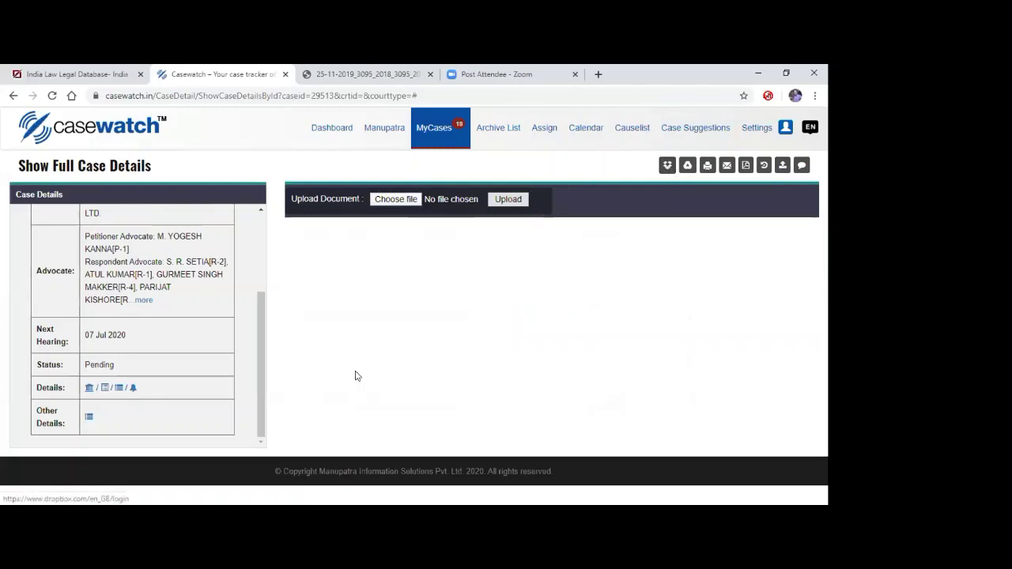
pyautogui.click(330, 132)
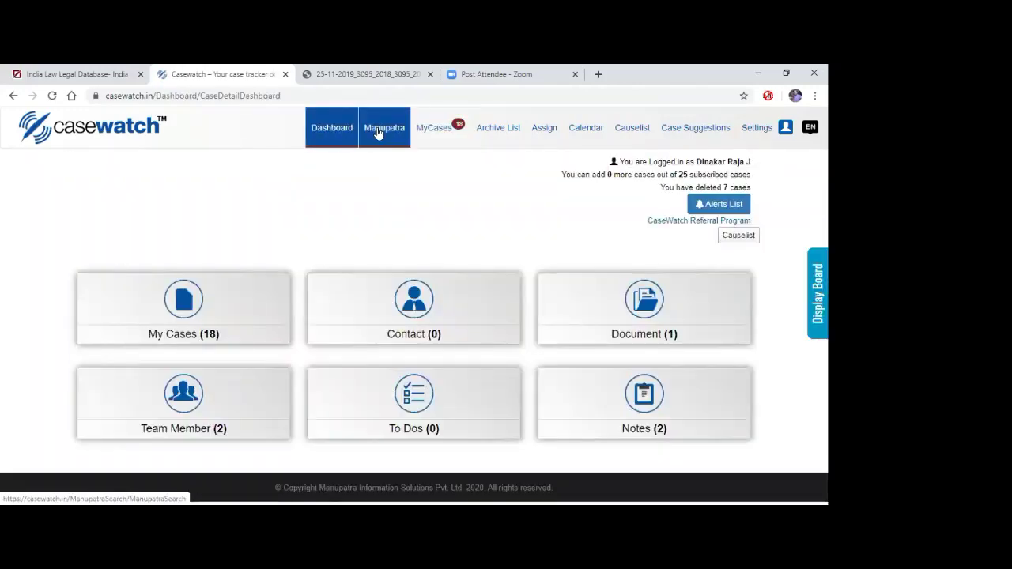
pyautogui.click(378, 133)
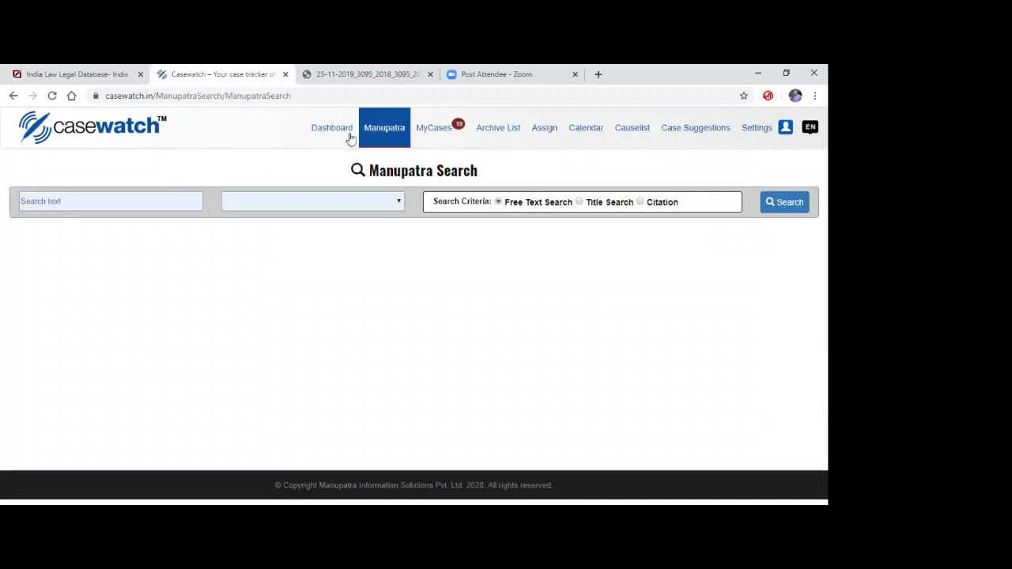
pyautogui.click(147, 206)
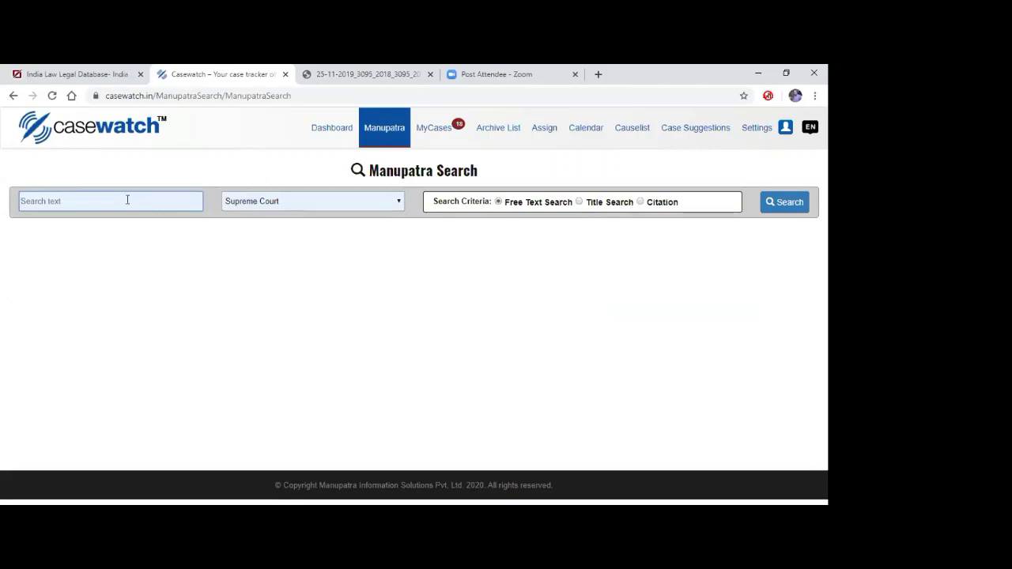
# Switch to the Manupatra website, sign in with the prefilled credentials, and narrow the table-of-contents pane
pyautogui.click(76, 69)
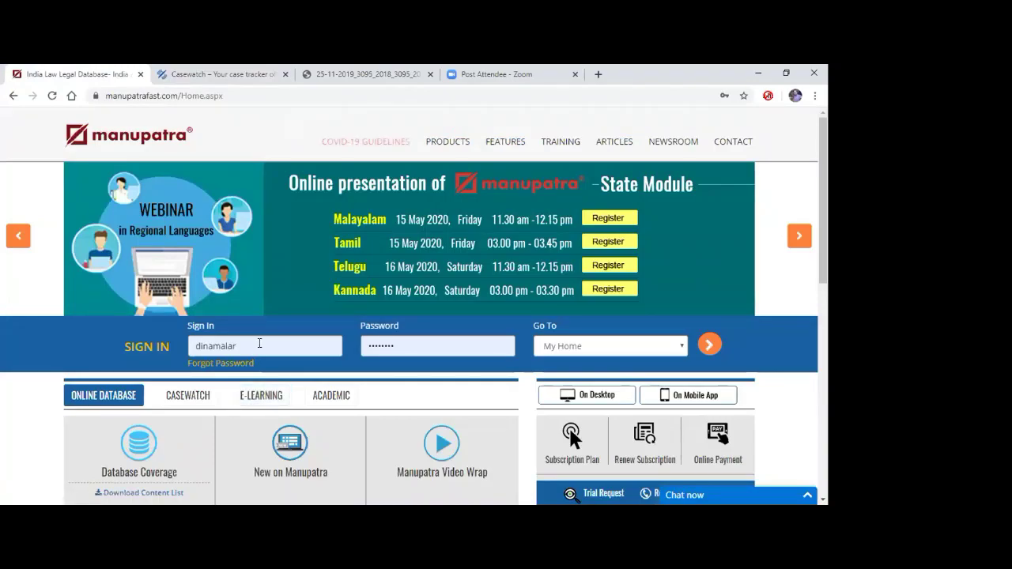
pyautogui.click(710, 348)
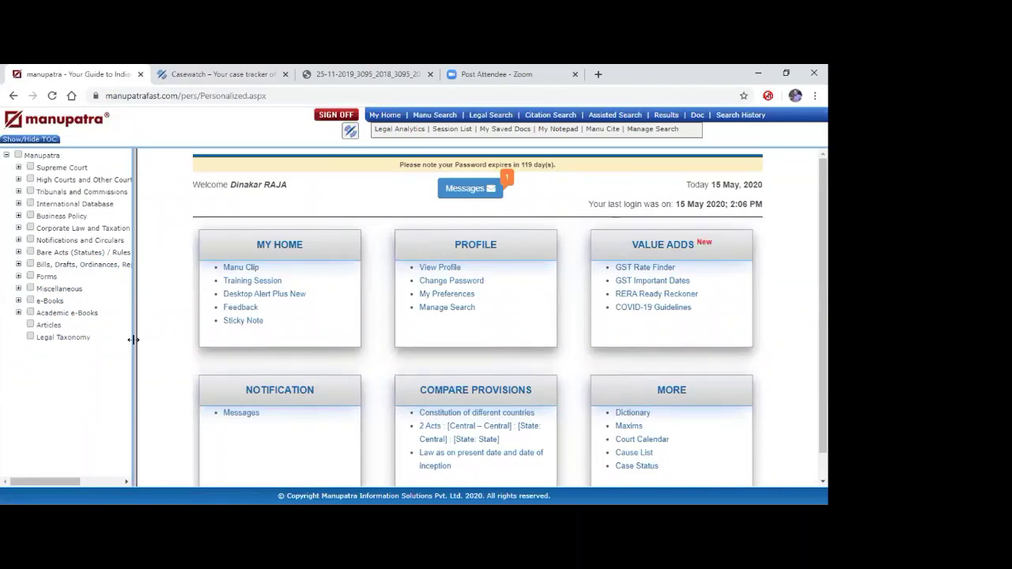
pyautogui.moveTo(135, 340); pyautogui.dragTo(254, 334)
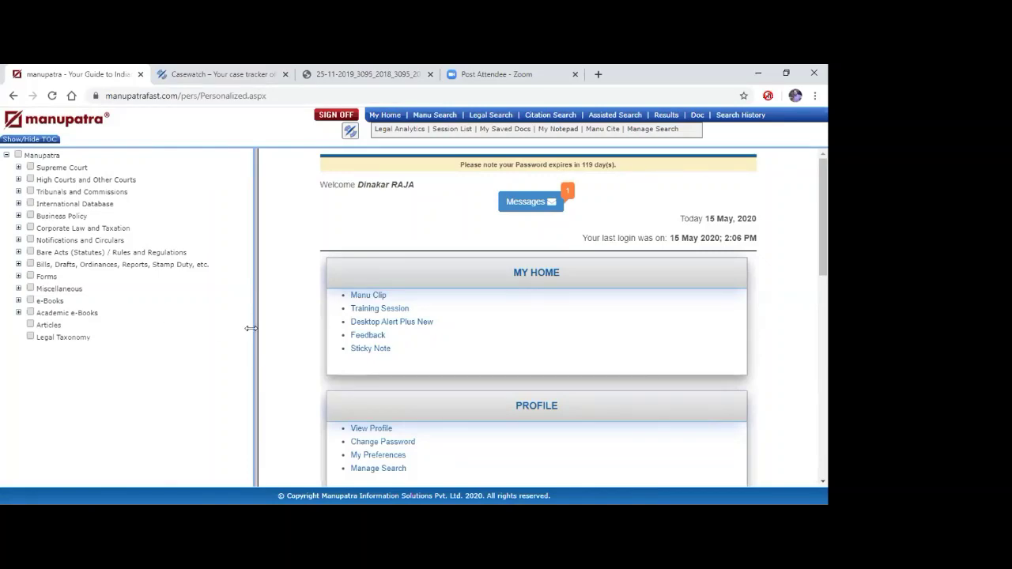
pyautogui.moveTo(253, 330); pyautogui.dragTo(116, 361)
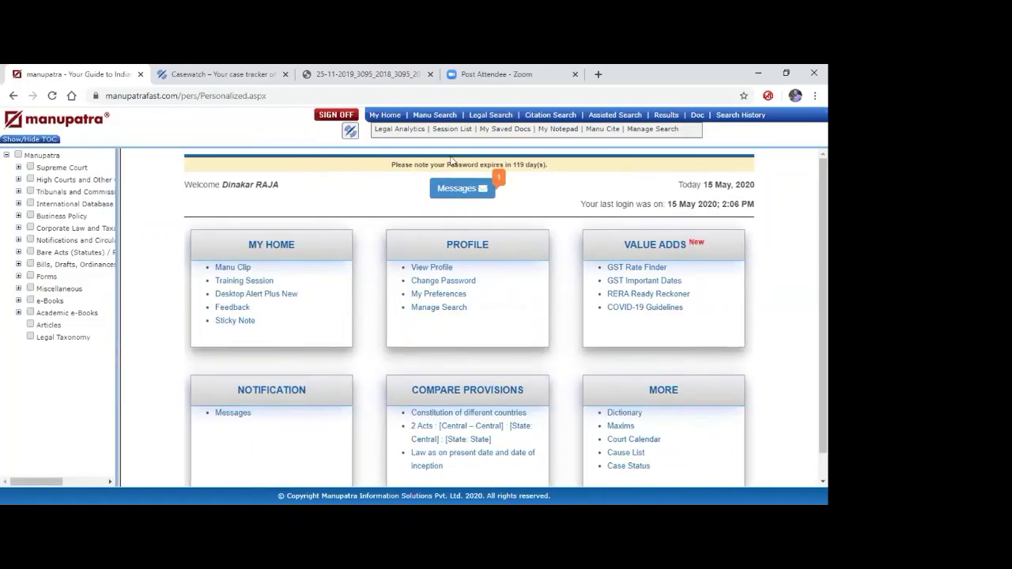
# Run a Manu Search for "fundamental rights" across all documents
pyautogui.click(435, 119)
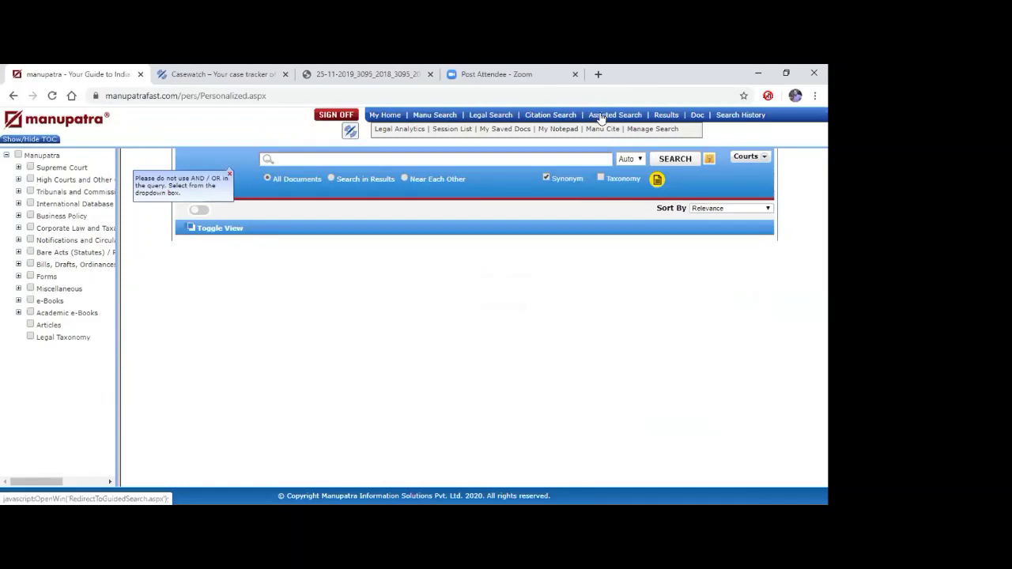
pyautogui.click(423, 116)
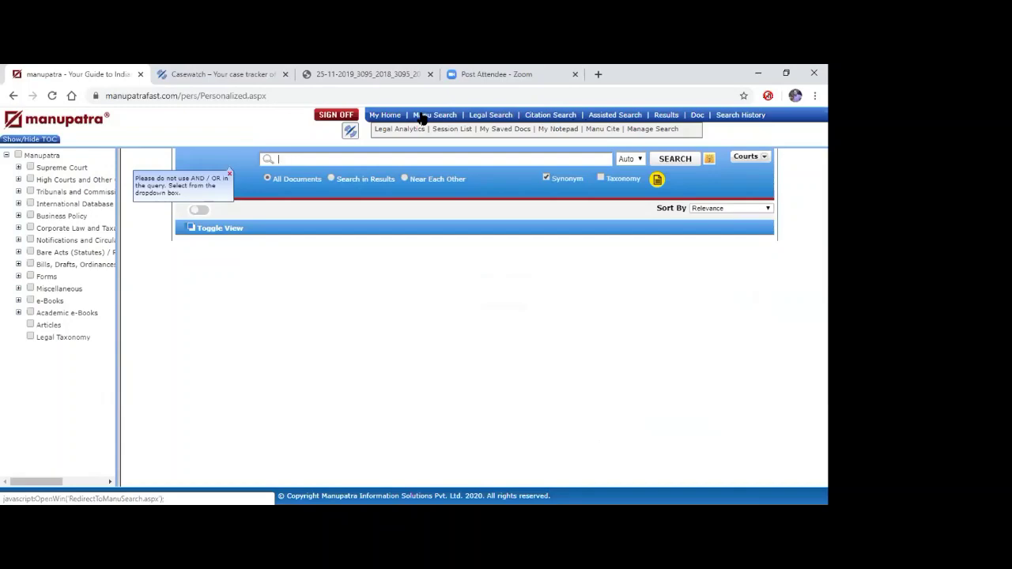
pyautogui.write('funda')
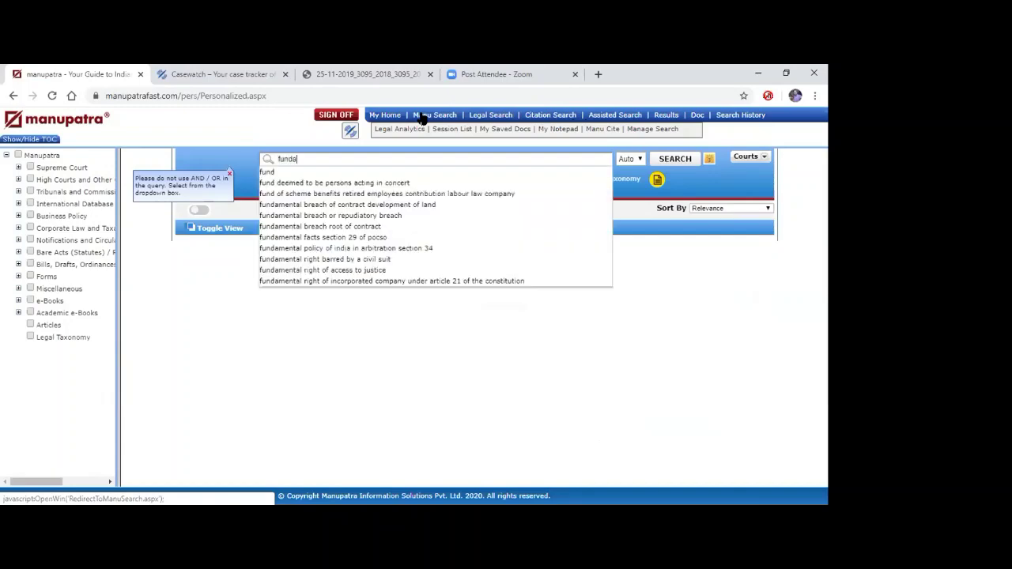
pyautogui.write('mental rights')
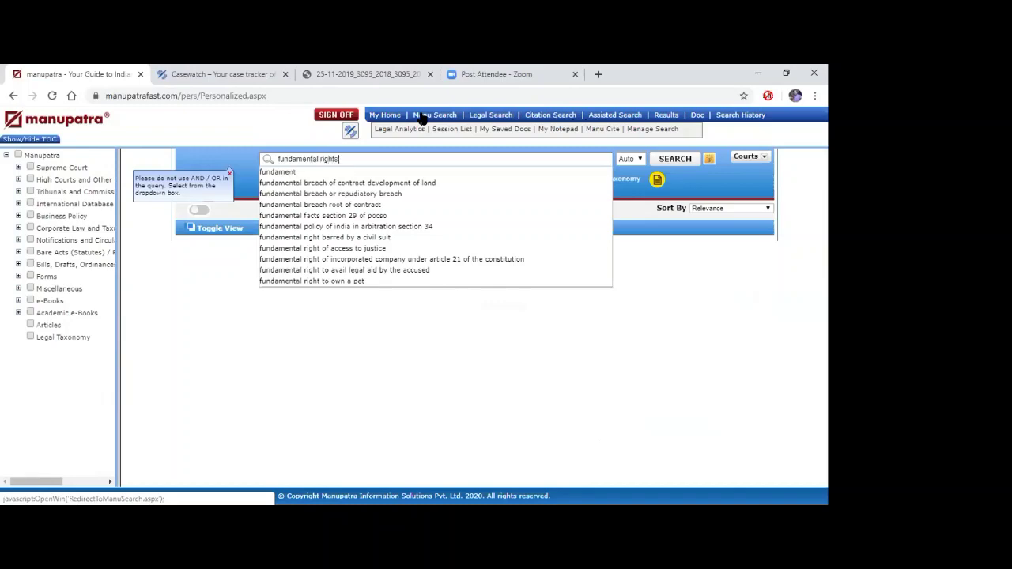
pyautogui.click(679, 159)
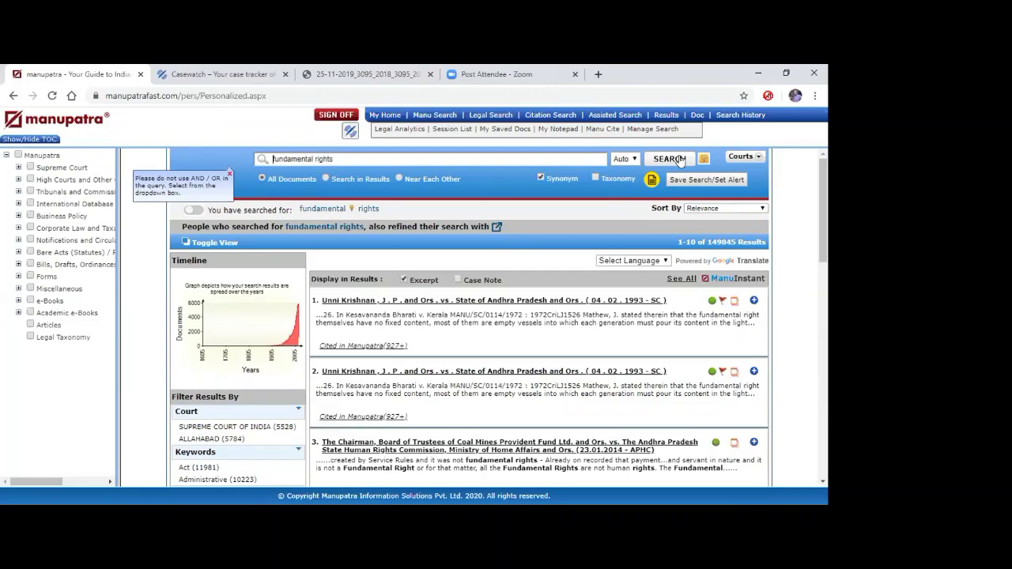
pyautogui.click(680, 160)
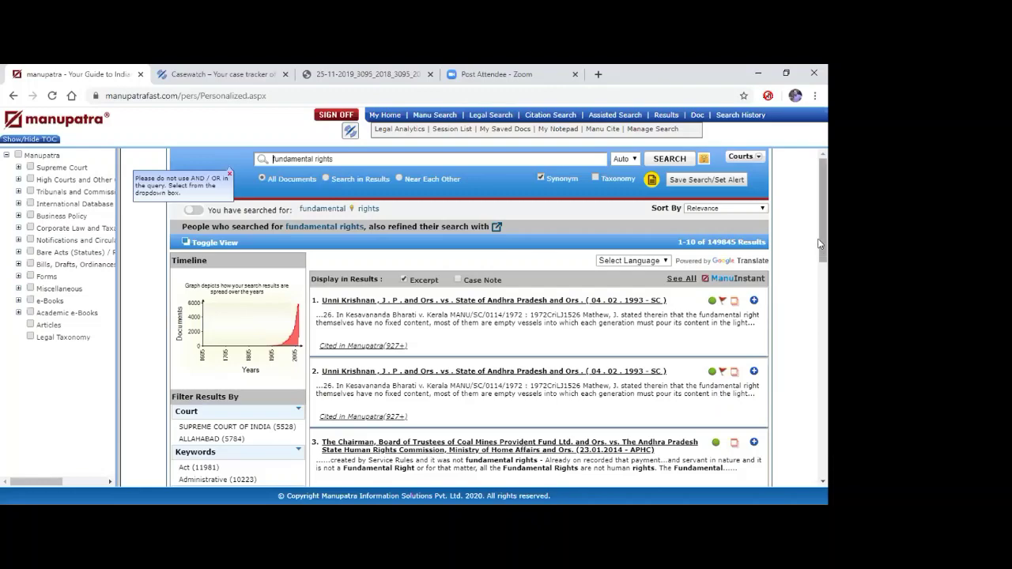
# Look through the full Court and Keywords filter lists for the search results, collapsing each one again
pyautogui.moveTo(825, 245); pyautogui.dragTo(825, 301)
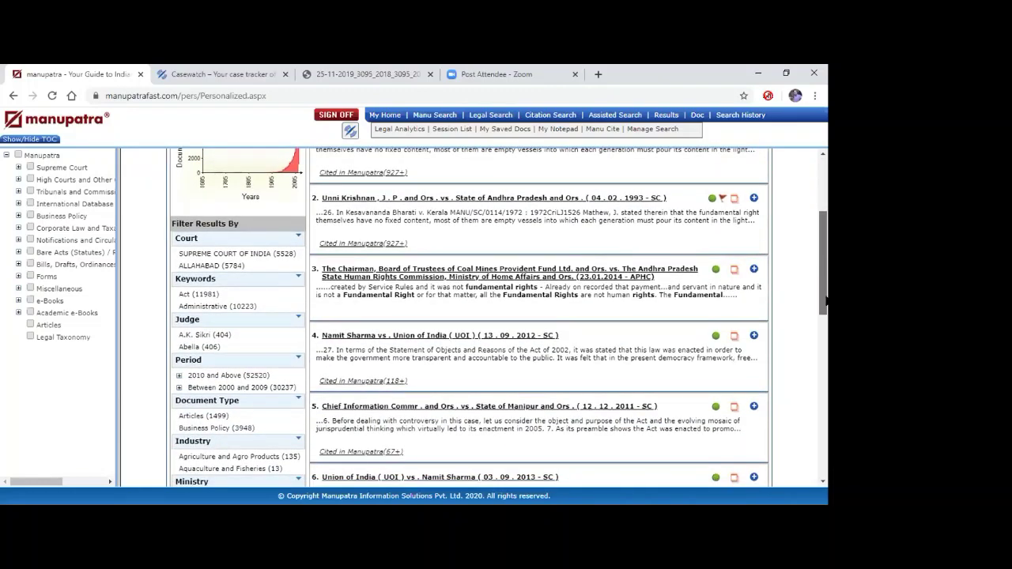
pyautogui.moveTo(826, 301); pyautogui.dragTo(826, 307)
pyautogui.click(298, 201)
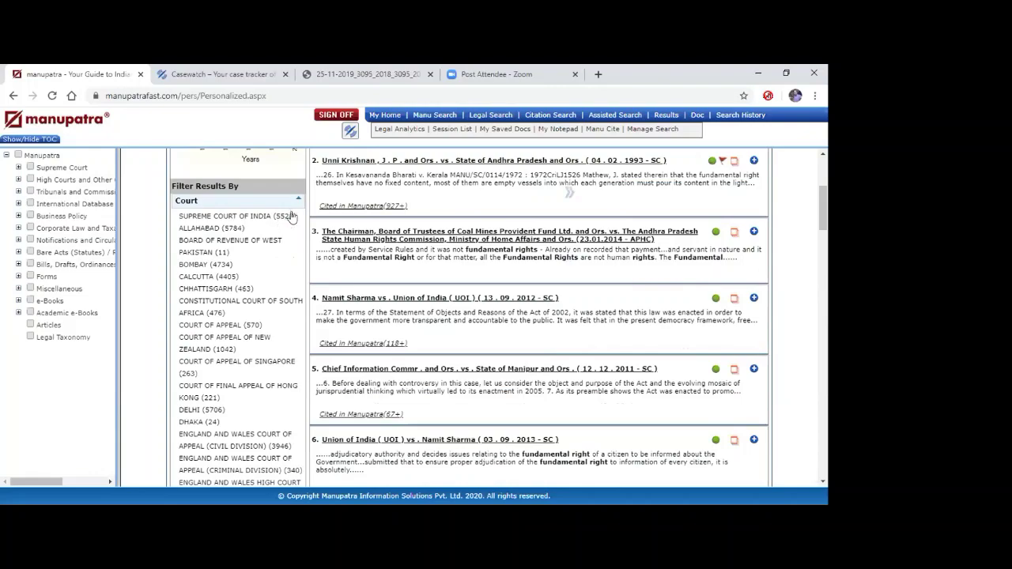
pyautogui.click(296, 200)
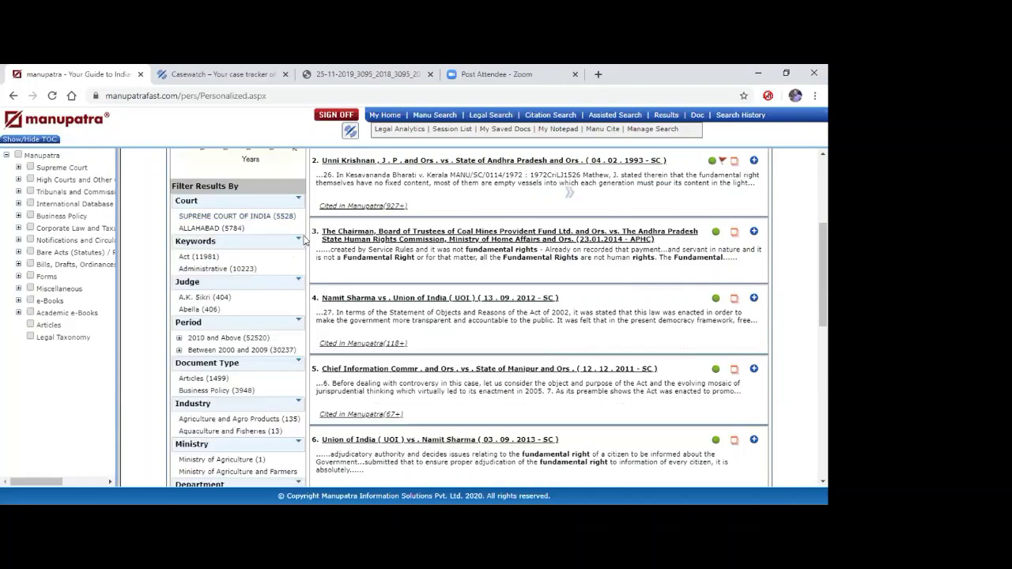
pyautogui.click(298, 240)
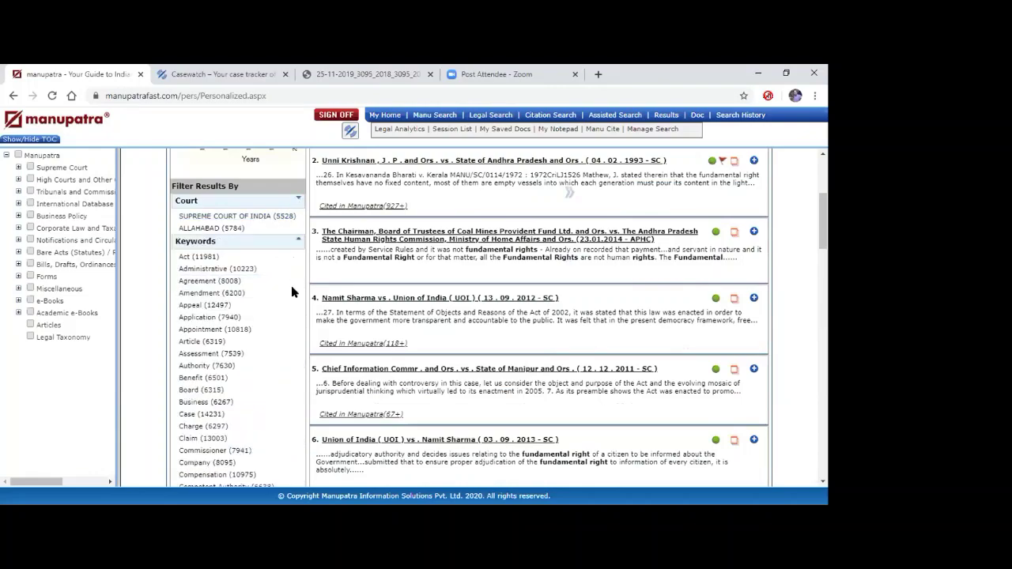
pyautogui.click(297, 244)
pyautogui.click(297, 243)
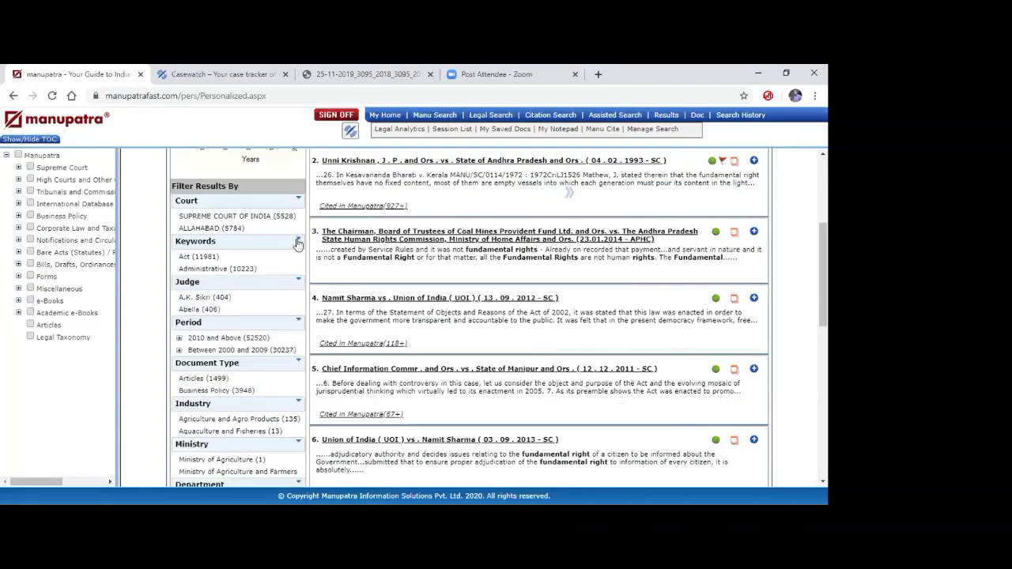
# Look through the Judge filter list and the Period filter, including the individual years under 2010 and Above
pyautogui.click(299, 283)
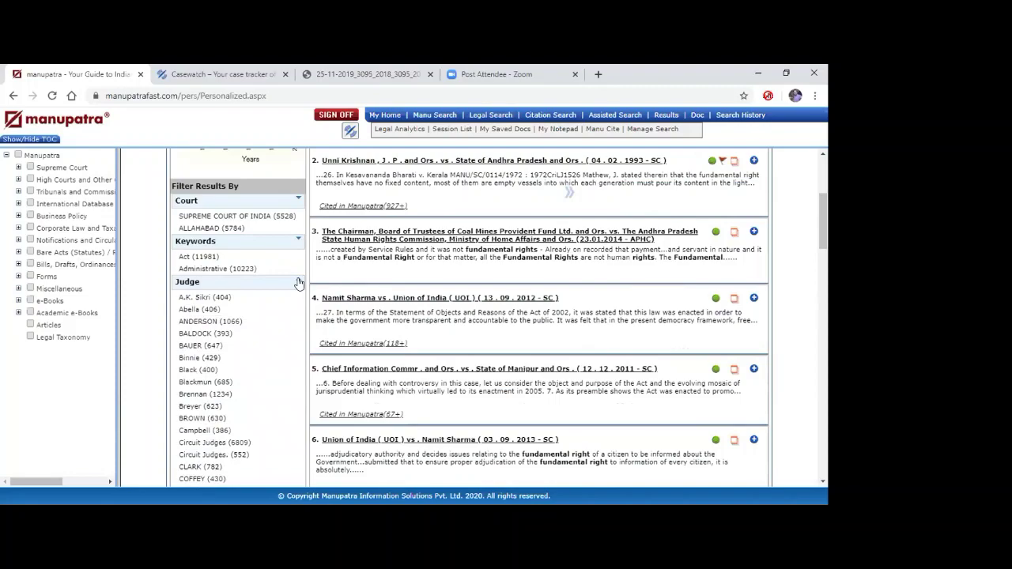
pyautogui.scroll(-2, 278, 351)
pyautogui.scroll(-2, 278, 352)
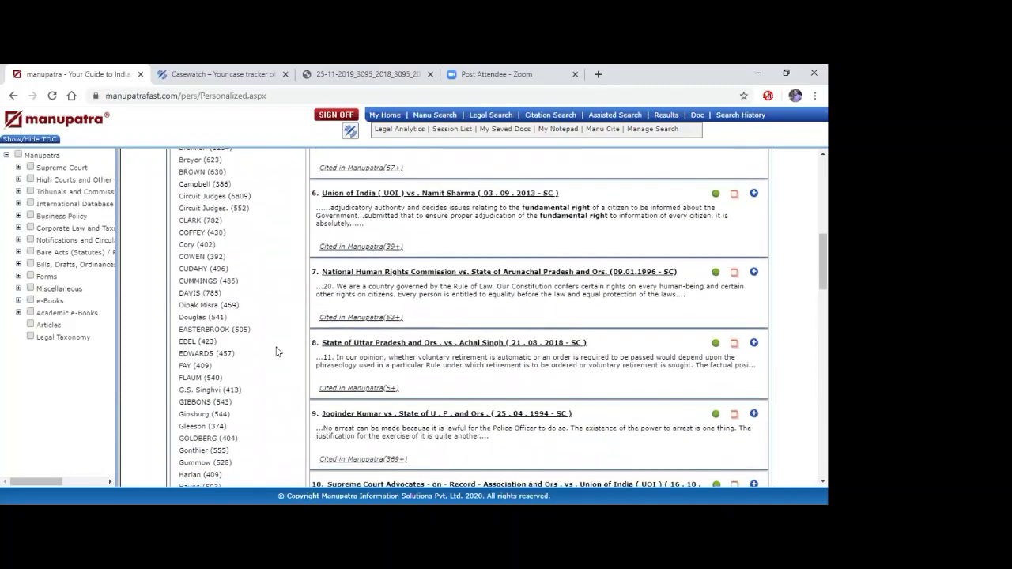
pyautogui.scroll(4, 277, 352)
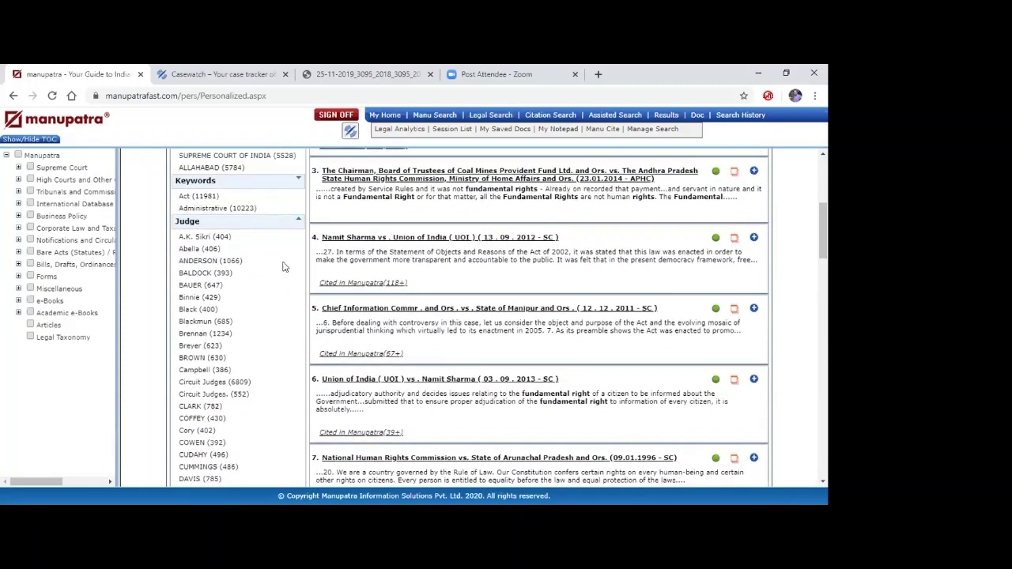
pyautogui.doubleClick(297, 221)
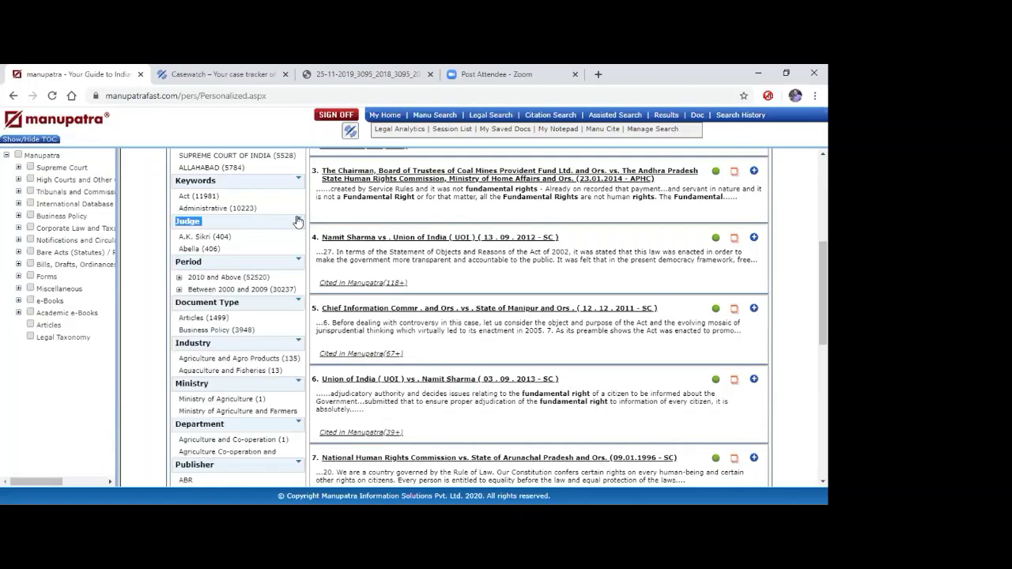
pyautogui.click(297, 259)
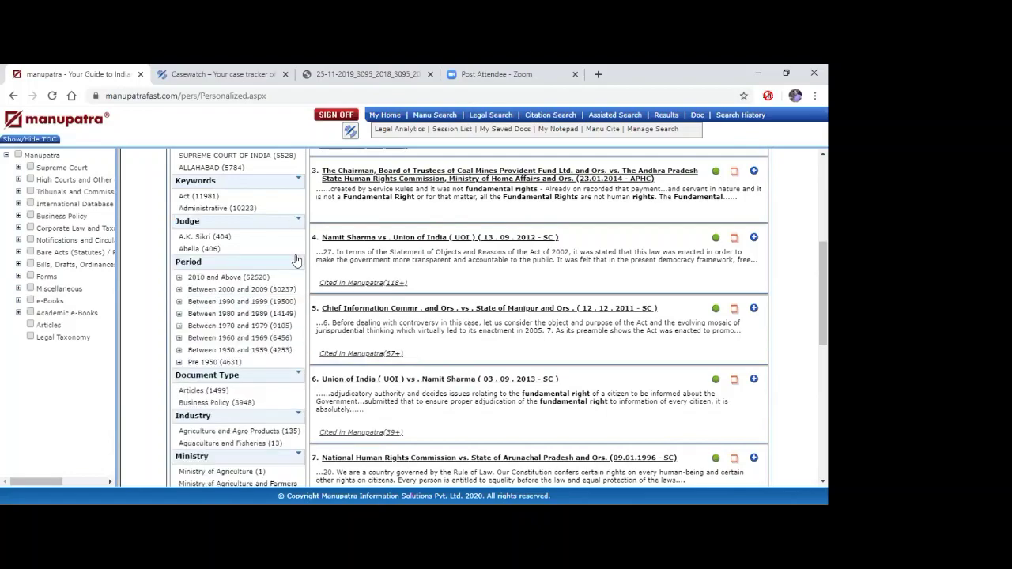
pyautogui.click(179, 277)
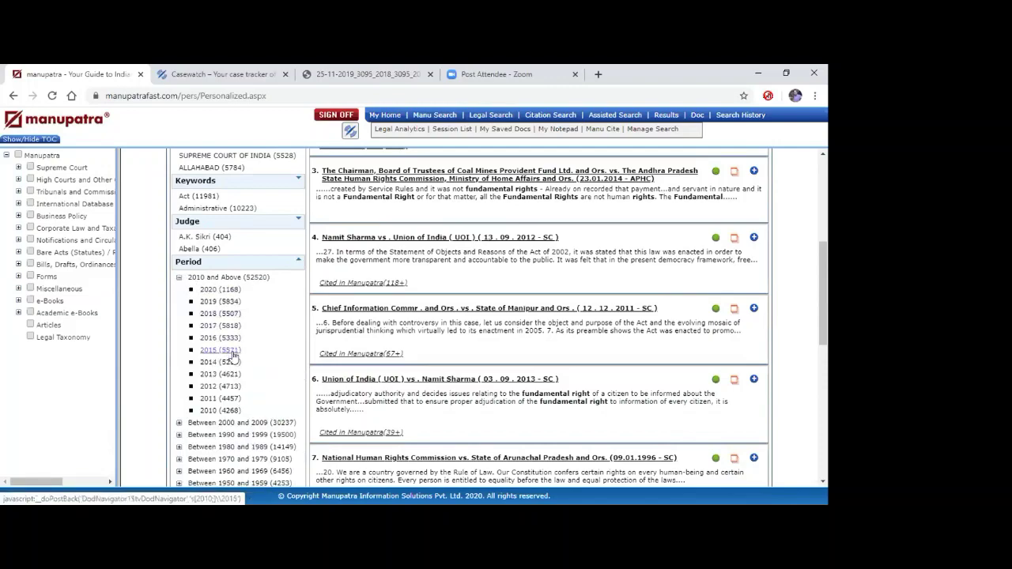
pyautogui.click(299, 257)
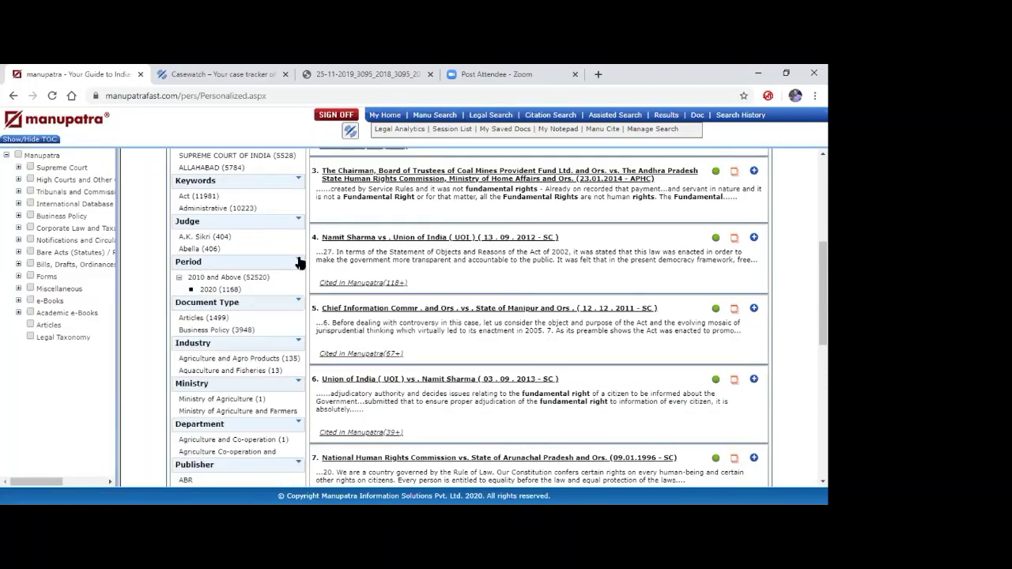
# Expand the Publisher filter and look through its full list of law reports and journals
pyautogui.scroll(-15, 301, 257)
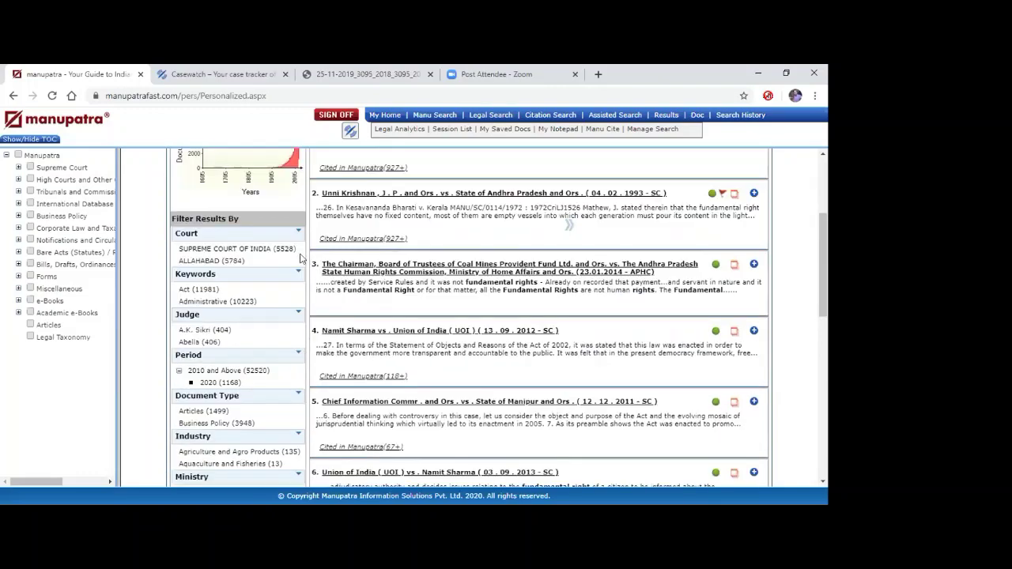
pyautogui.scroll(1, 301, 258)
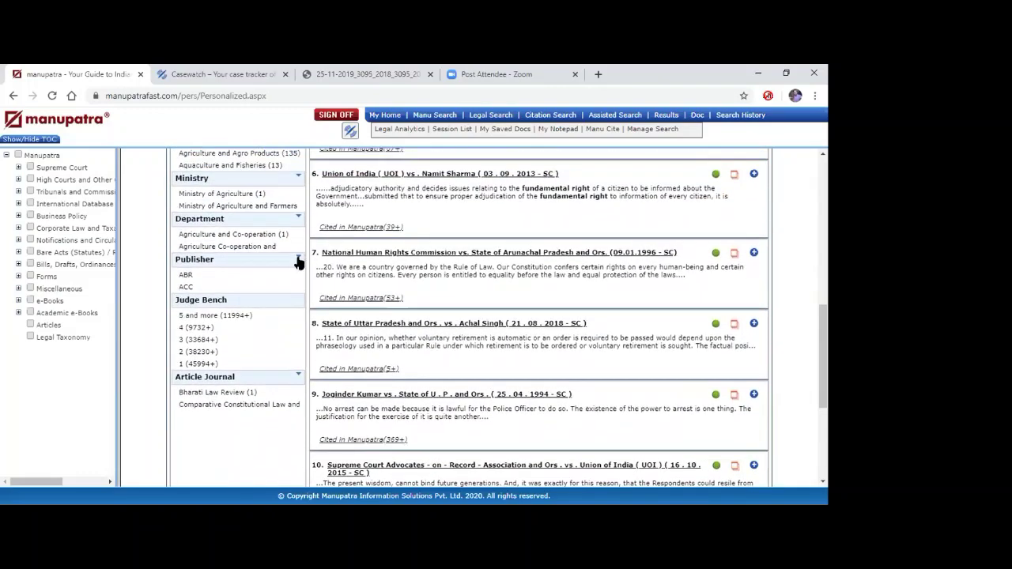
pyautogui.click(298, 258)
pyautogui.scroll(-3, 245, 399)
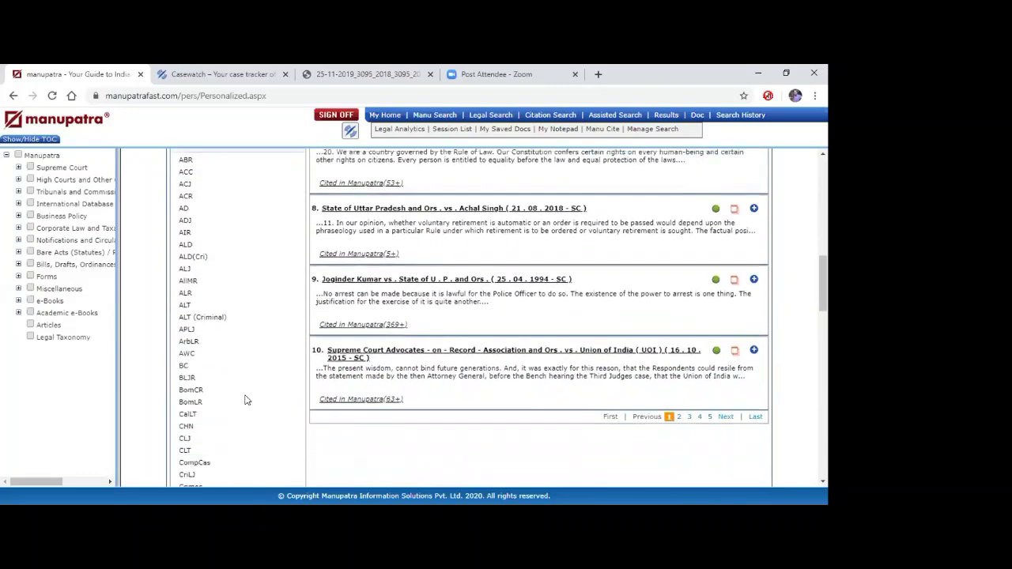
pyautogui.scroll(-5, 245, 399)
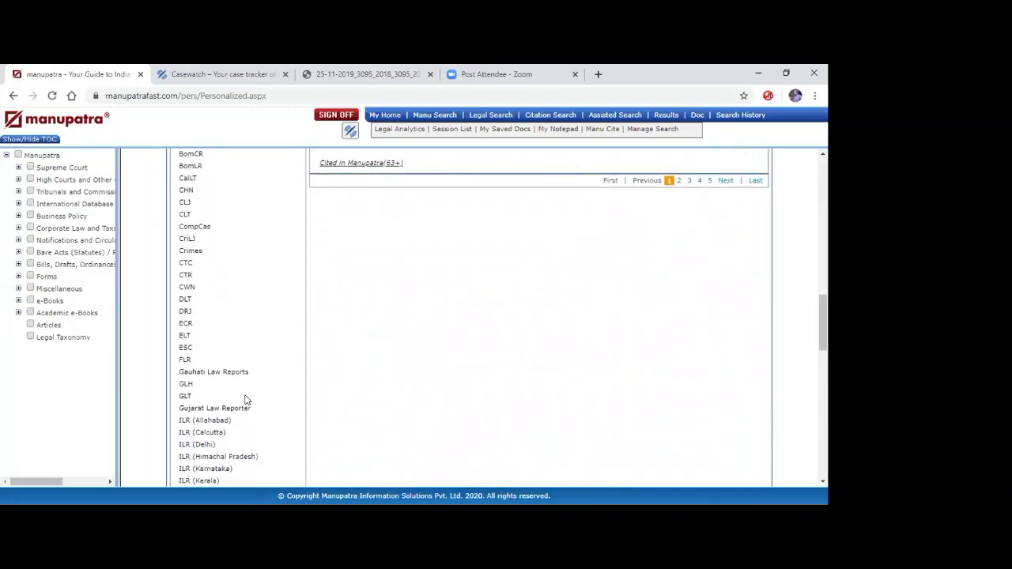
pyautogui.scroll(-5, 245, 399)
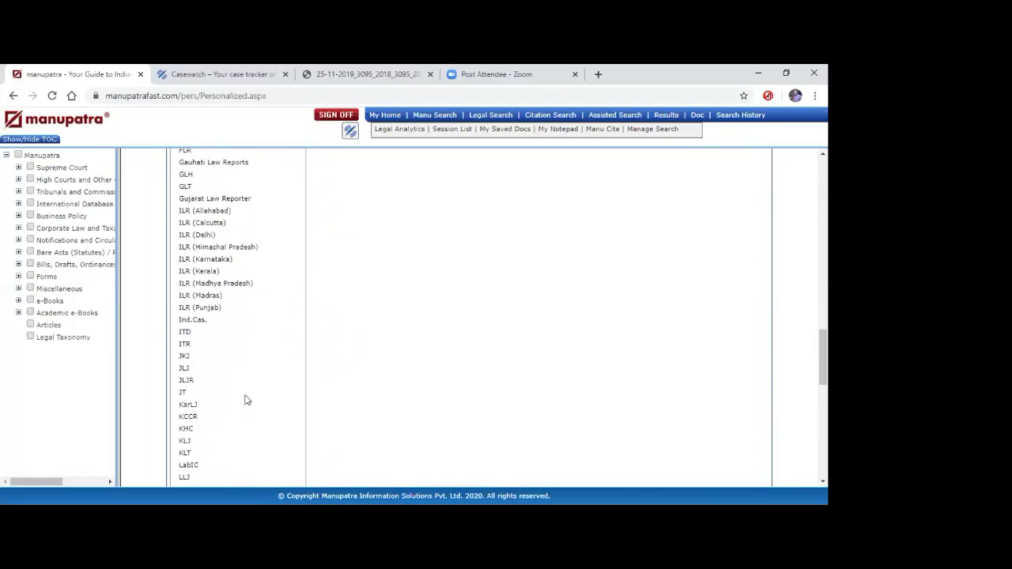
pyautogui.scroll(-5, 245, 399)
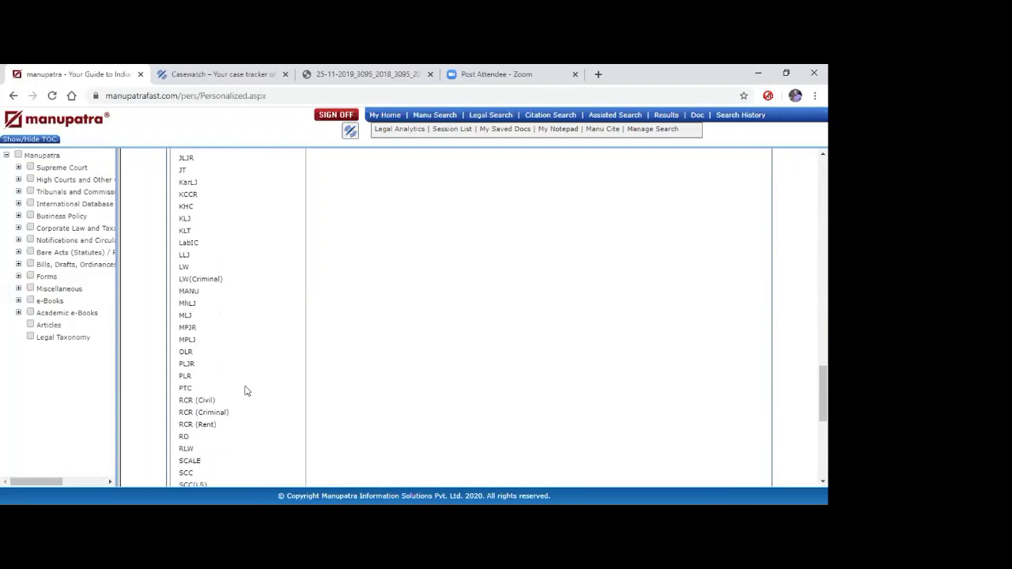
# Filter the "fundamental rights" results by a Judge Bench of 3
pyautogui.scroll(-6, 245, 390)
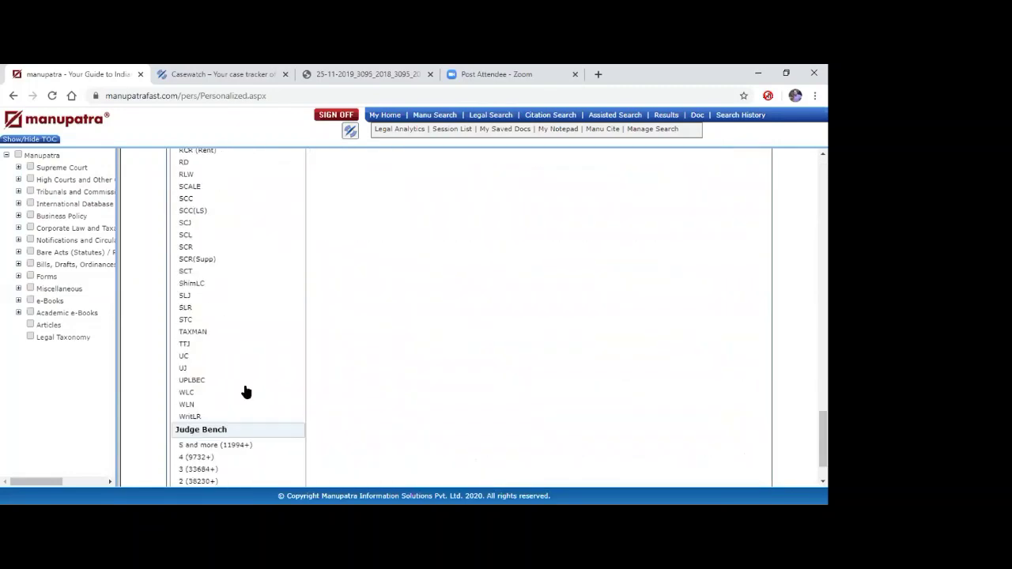
pyautogui.scroll(-1, 245, 392)
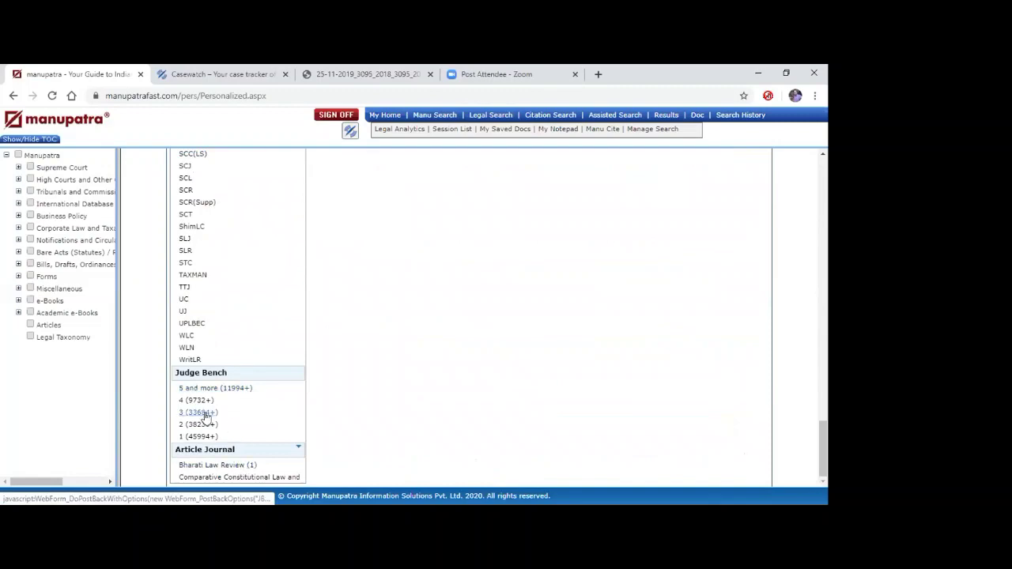
pyautogui.click(198, 416)
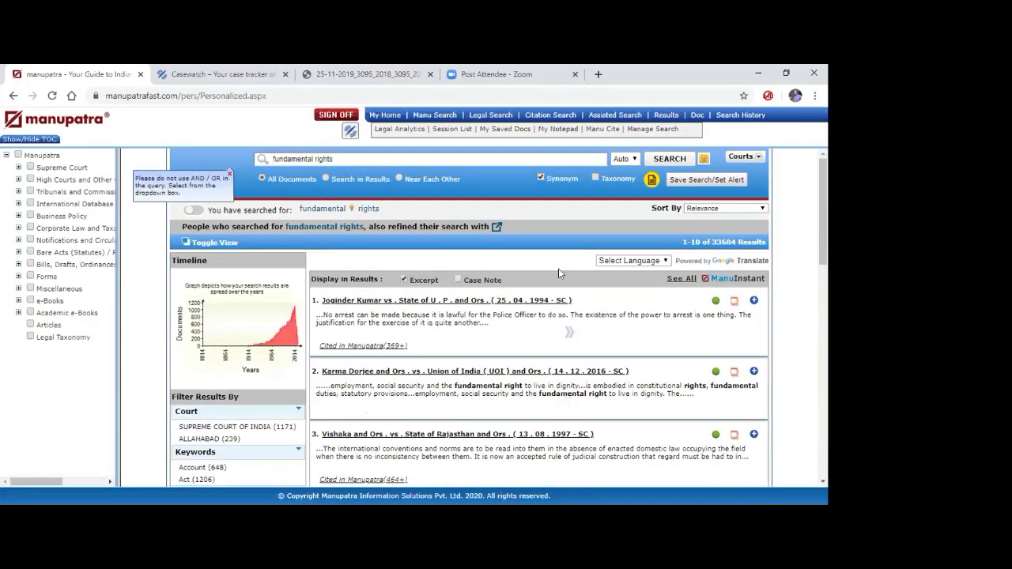
# Try to refine the Judge Bench filtered results by searching within them for "arbitration proceeding award"
pyautogui.click(325, 178)
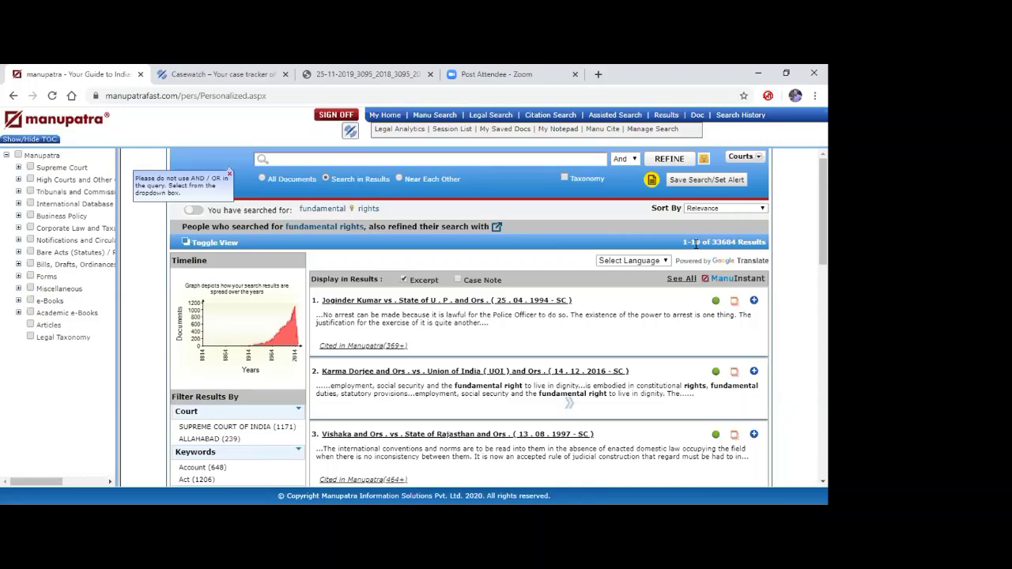
pyautogui.write('arbitration proceeding award')
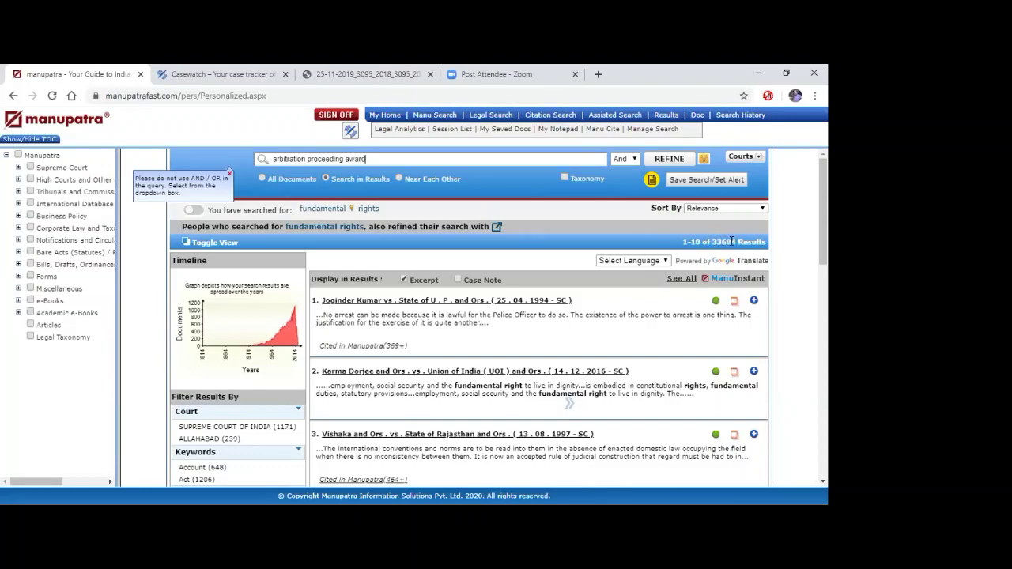
pyautogui.click(670, 160)
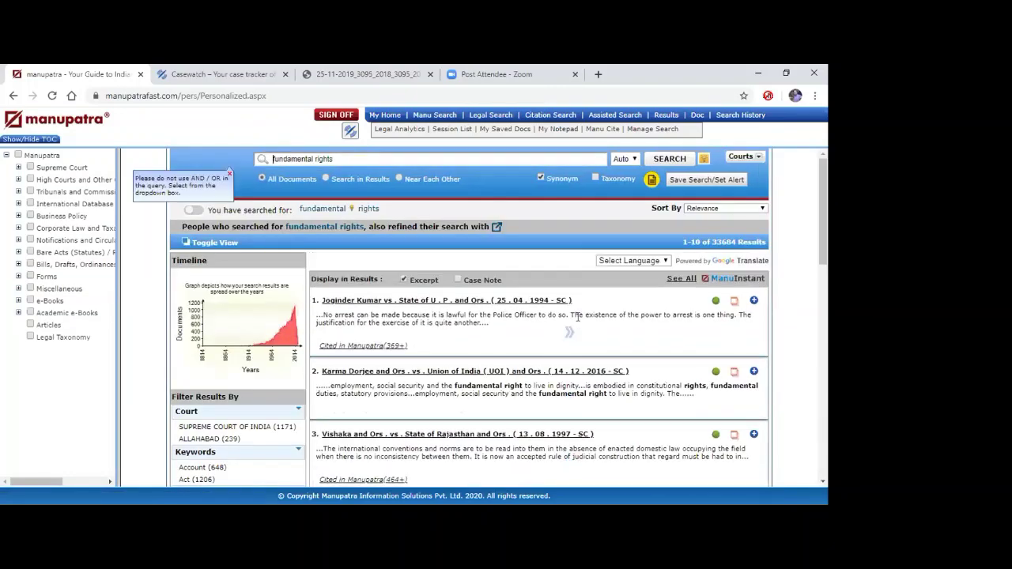
# Clear the Judge Bench filter so that all "fundamental rights" results are displayed again
pyautogui.scroll(-10, 577, 320)
pyautogui.scroll(5, 576, 322)
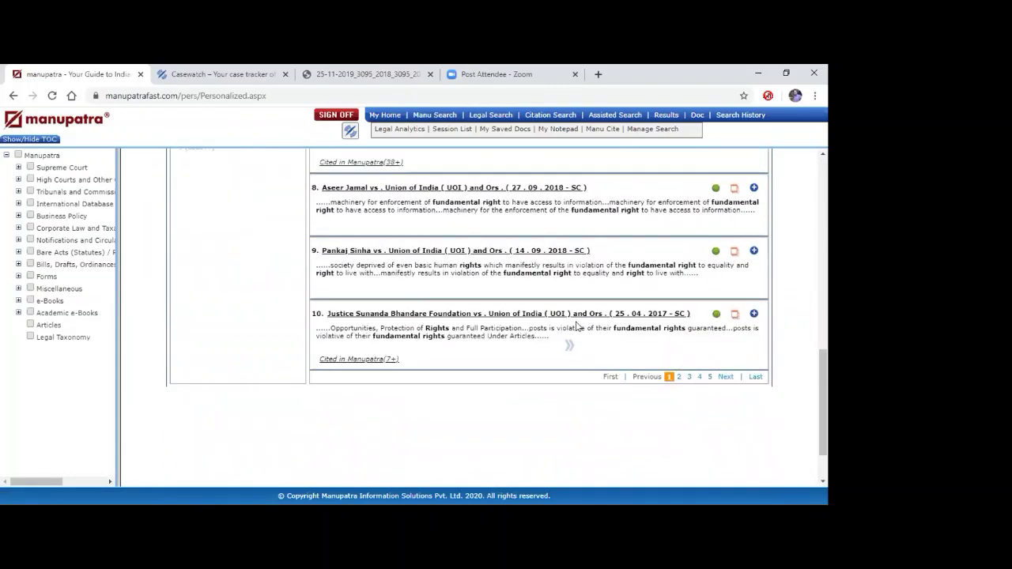
pyautogui.scroll(5, 576, 322)
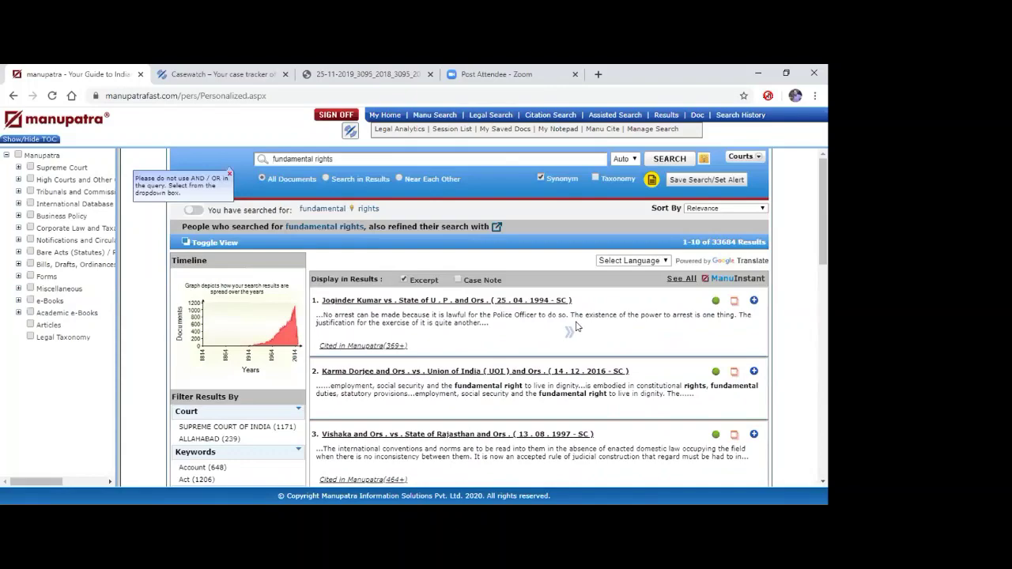
pyautogui.scroll(-10, 577, 327)
pyautogui.scroll(8, 576, 326)
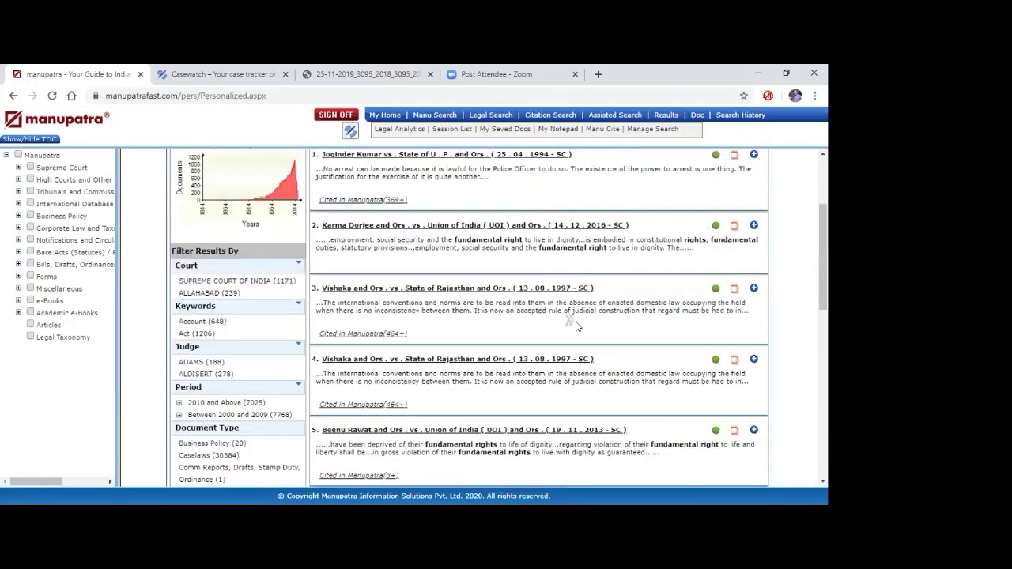
pyautogui.scroll(-1, 576, 327)
pyautogui.scroll(-3, 576, 327)
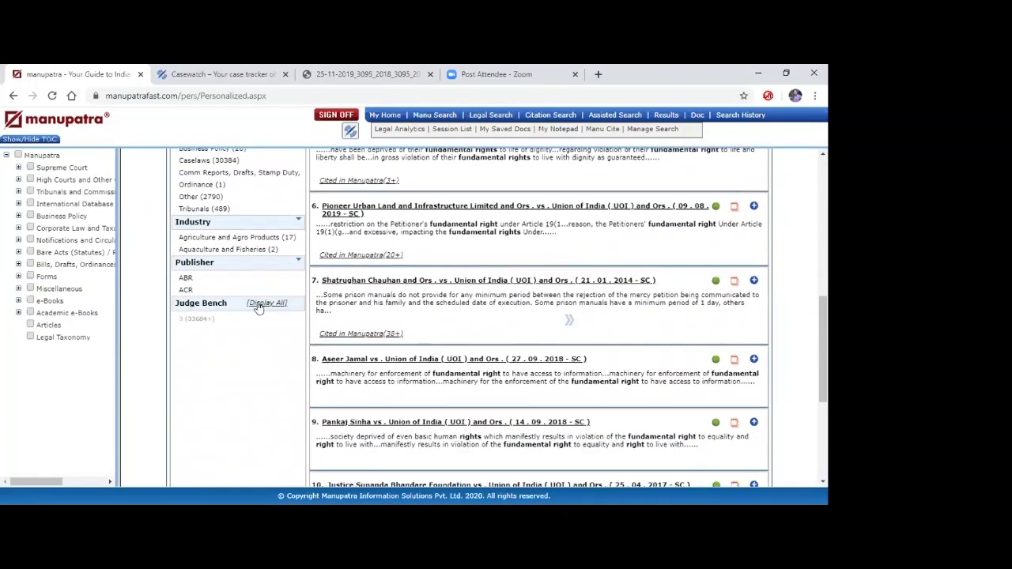
pyautogui.click(260, 304)
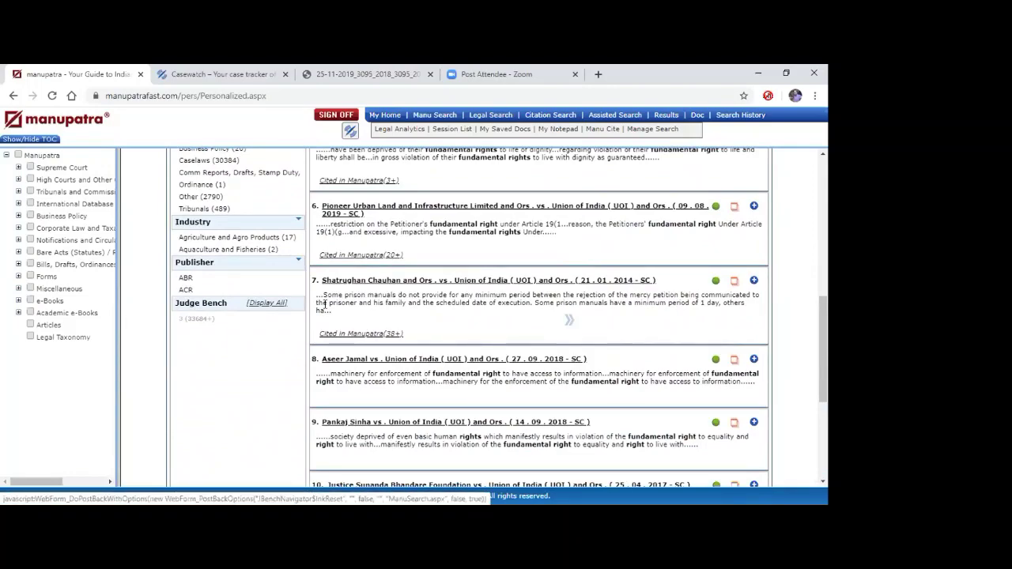
pyautogui.scroll(3, 409, 310)
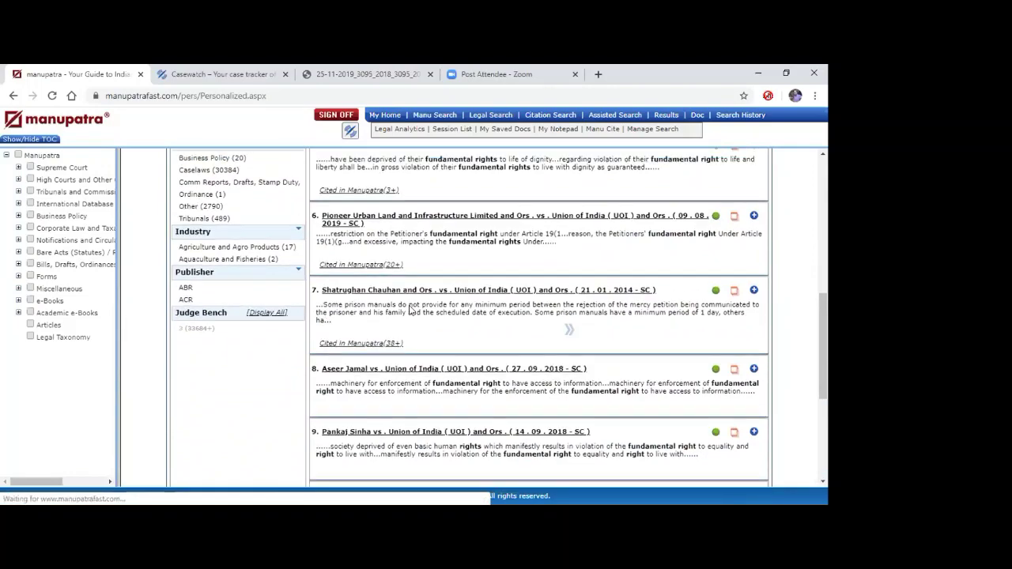
pyautogui.scroll(3, 410, 310)
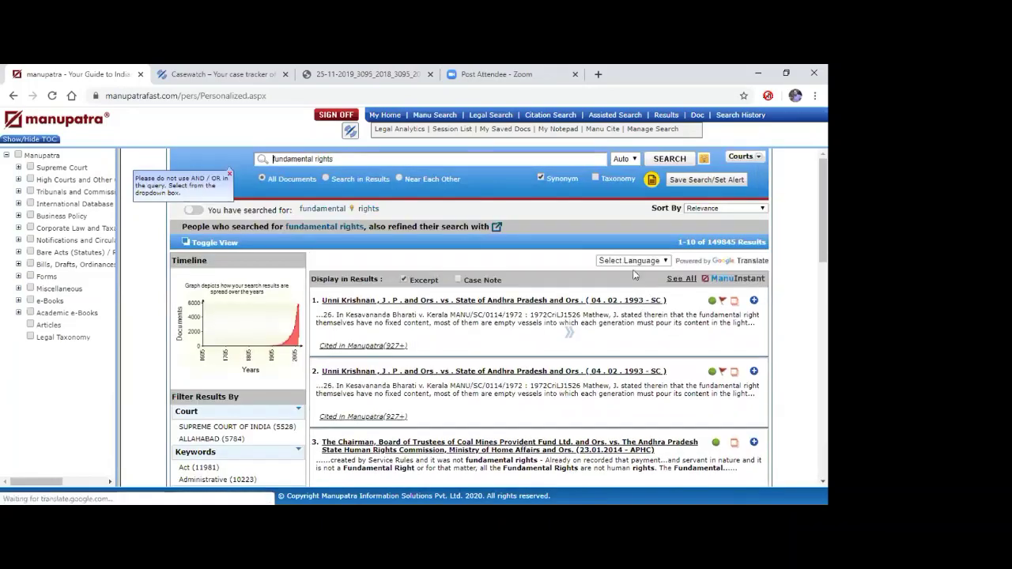
# Refine the unfiltered results with "arbitration proceeding award" using And, and rerun the plain "fundamental rights" search
pyautogui.click(324, 174)
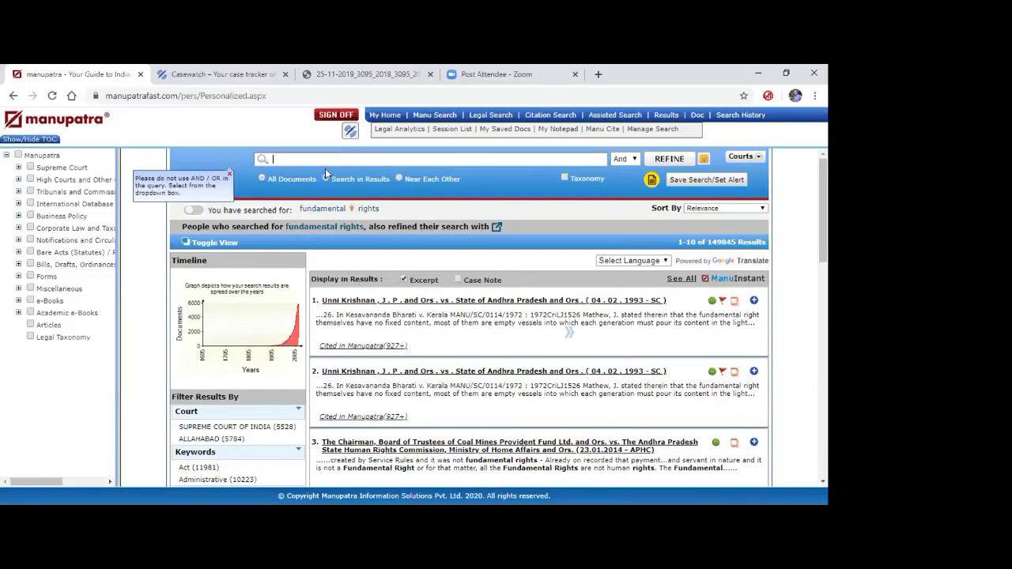
pyautogui.click(335, 159)
pyautogui.write('arbitration proceeding ')
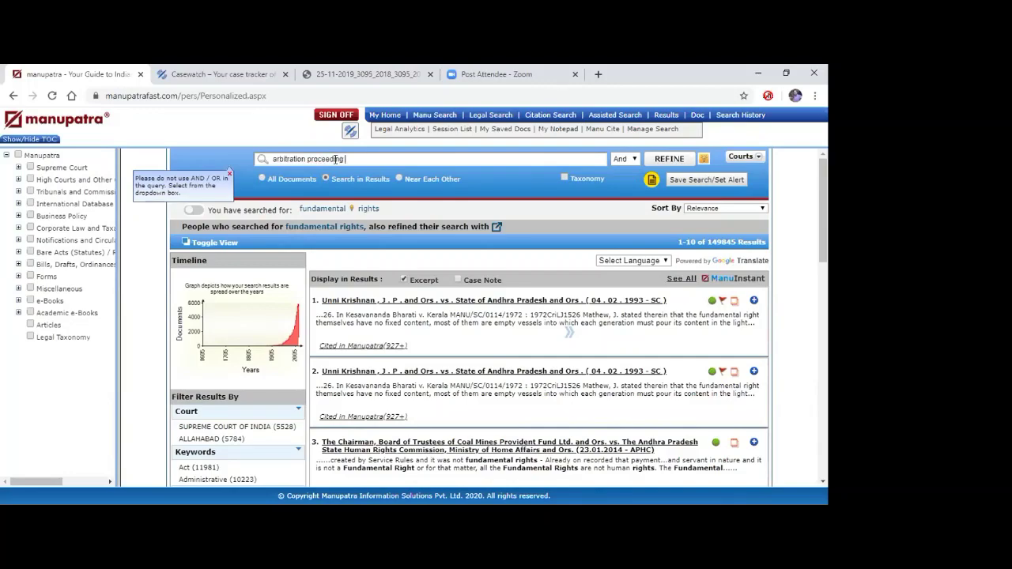
pyautogui.write('award')
pyautogui.click(676, 160)
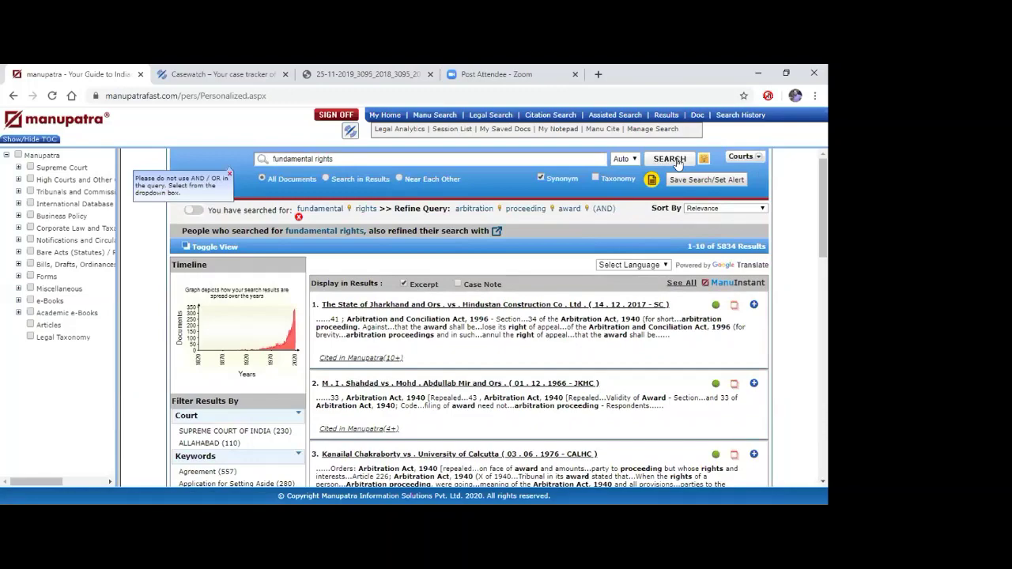
pyautogui.click(661, 167)
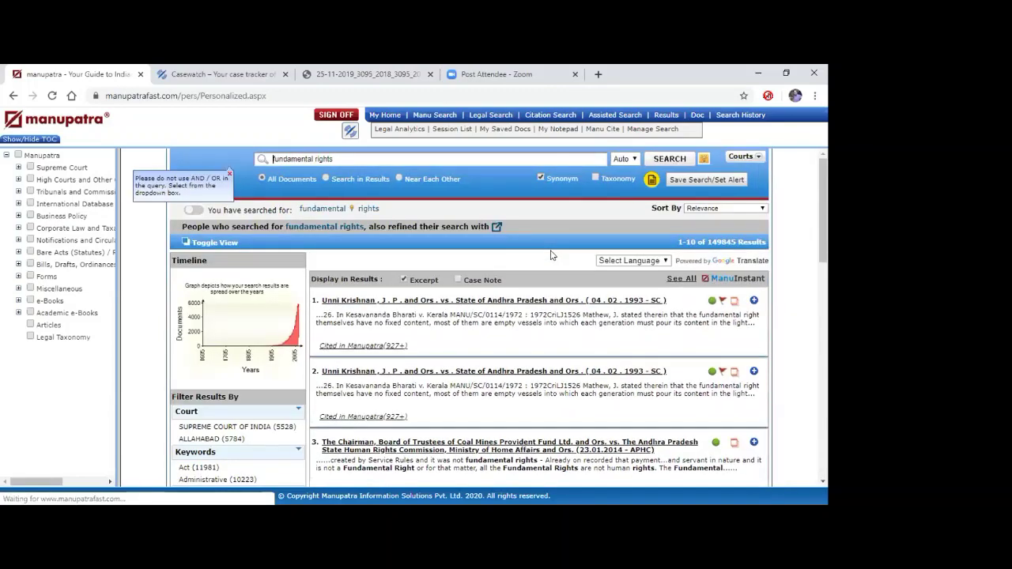
# Search within the "fundamental rights" results for "arbitration proceeding award" with the And operator
pyautogui.tripleClick(330, 181)
pyautogui.click(325, 177)
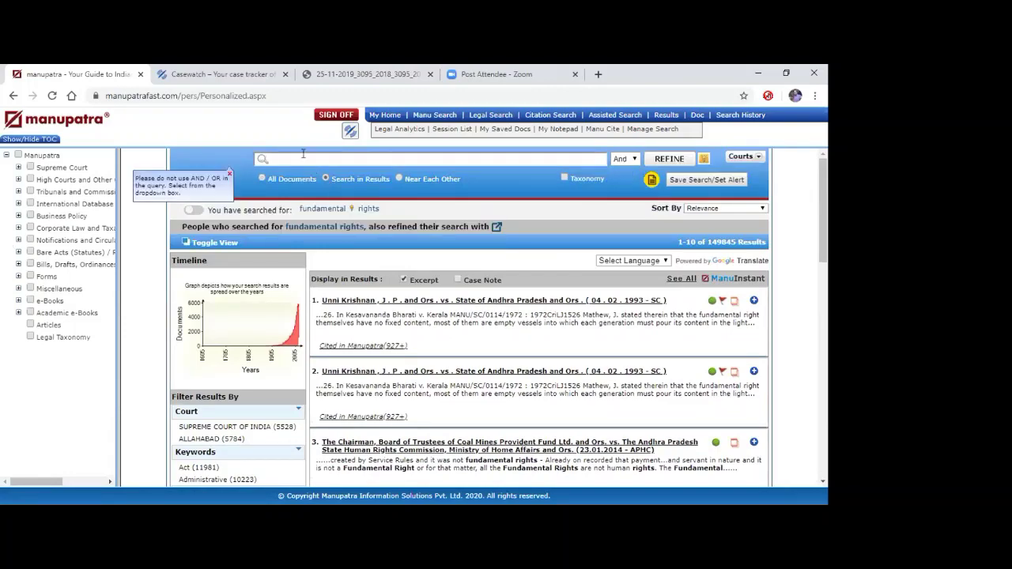
pyautogui.write('arbitration proceeding award')
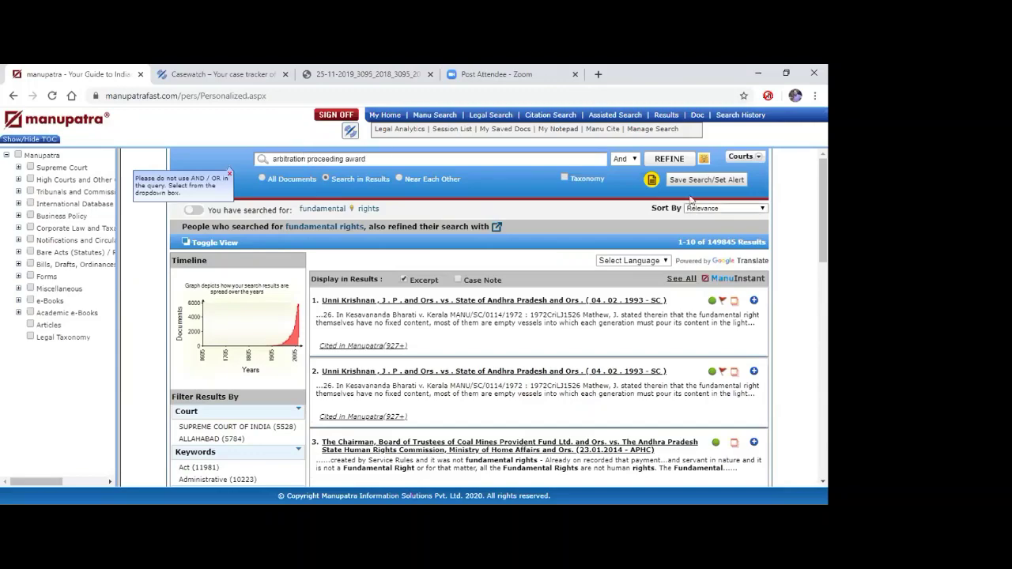
pyautogui.click(658, 161)
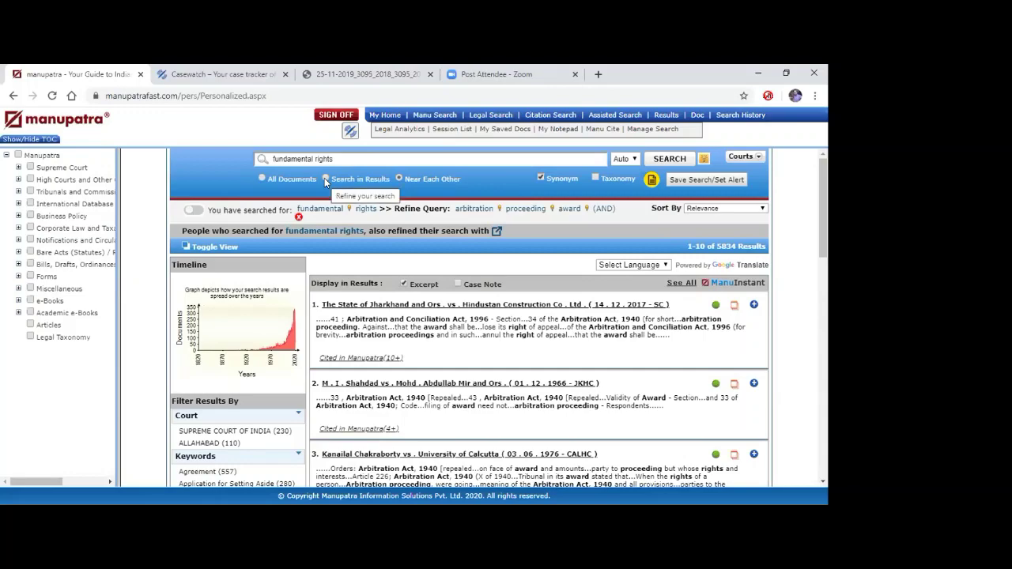
# Run an advanced Legal Search for the Act "Indian Evidence Act 1872" with Section 8
pyautogui.click(492, 116)
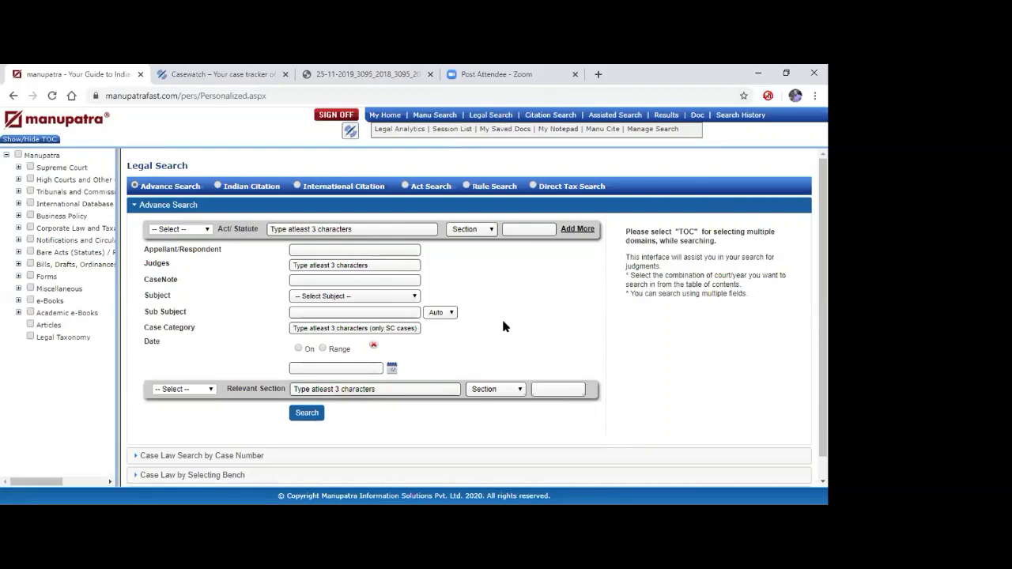
pyautogui.click(331, 228)
pyautogui.write('indian')
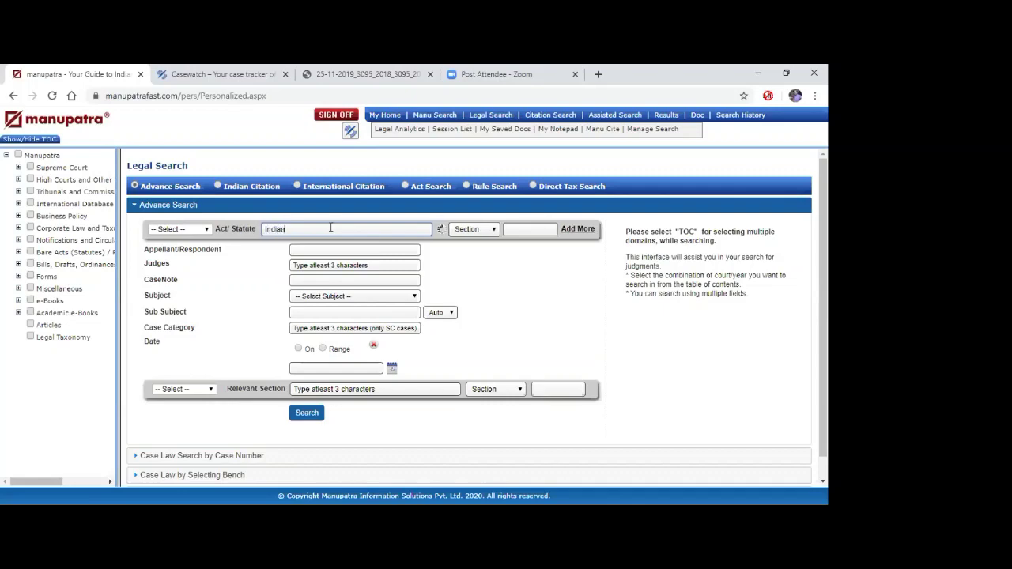
pyautogui.write(' evidenc')
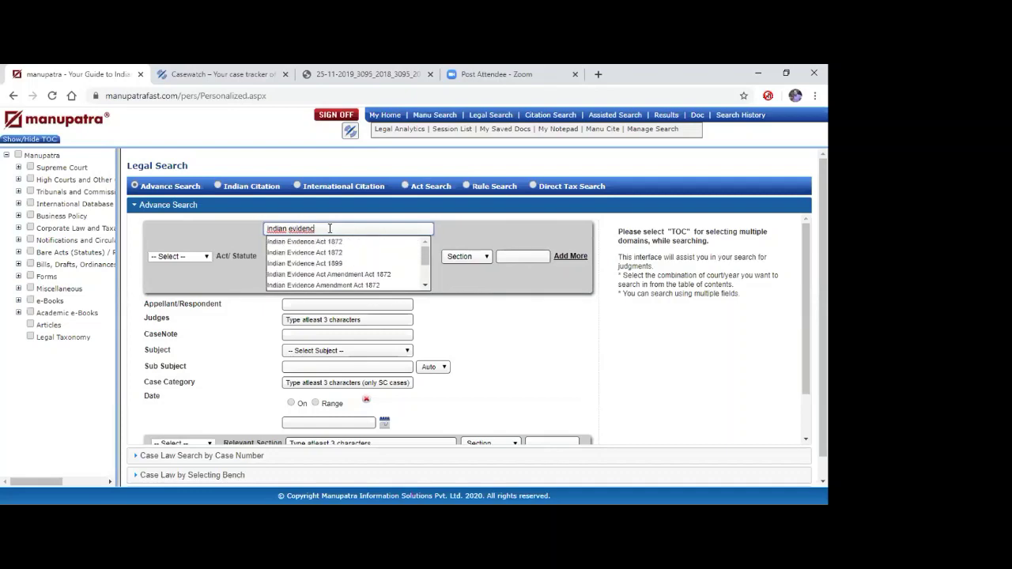
pyautogui.click(322, 246)
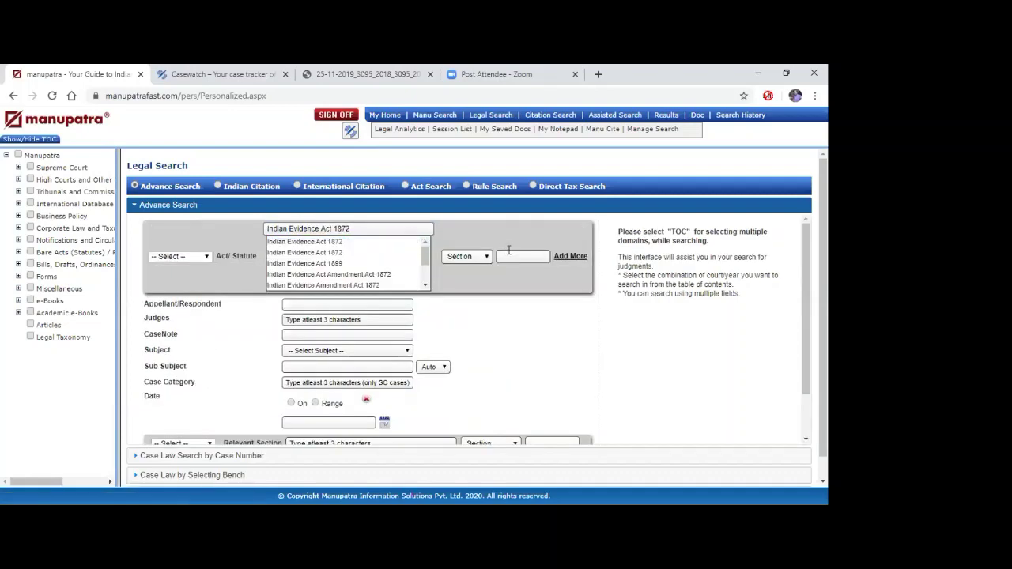
pyautogui.click(508, 251)
pyautogui.write('8')
pyautogui.click(511, 325)
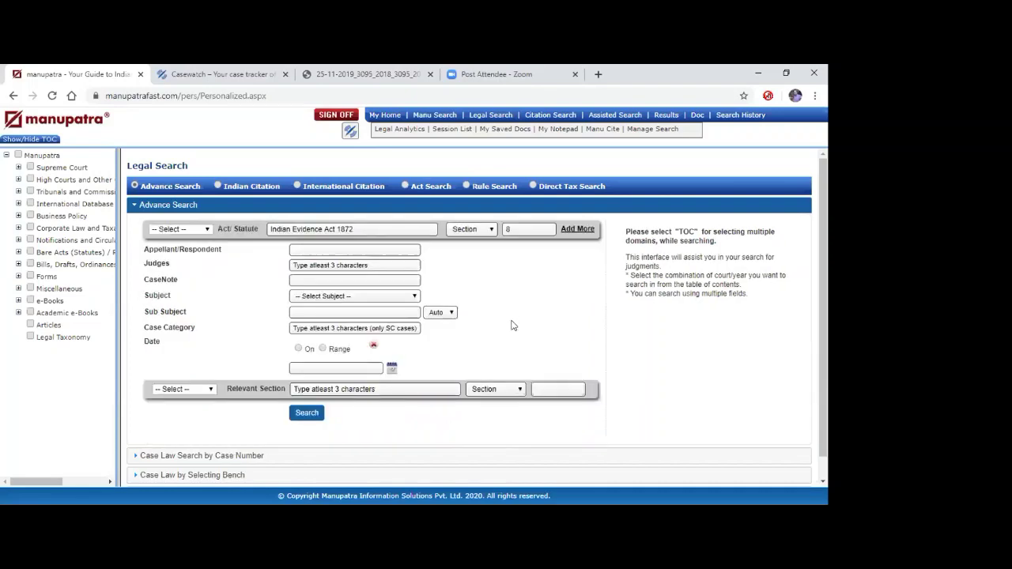
pyautogui.click(305, 413)
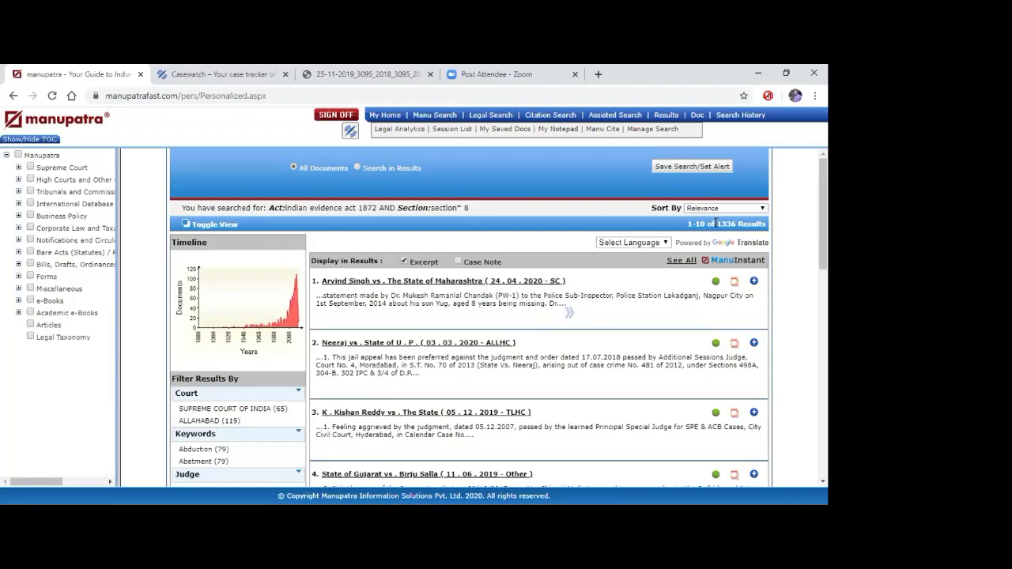
# Refine the Indian Evidence Act Section 8 results by searching within them for "medical evidence" with And
pyautogui.click(356, 168)
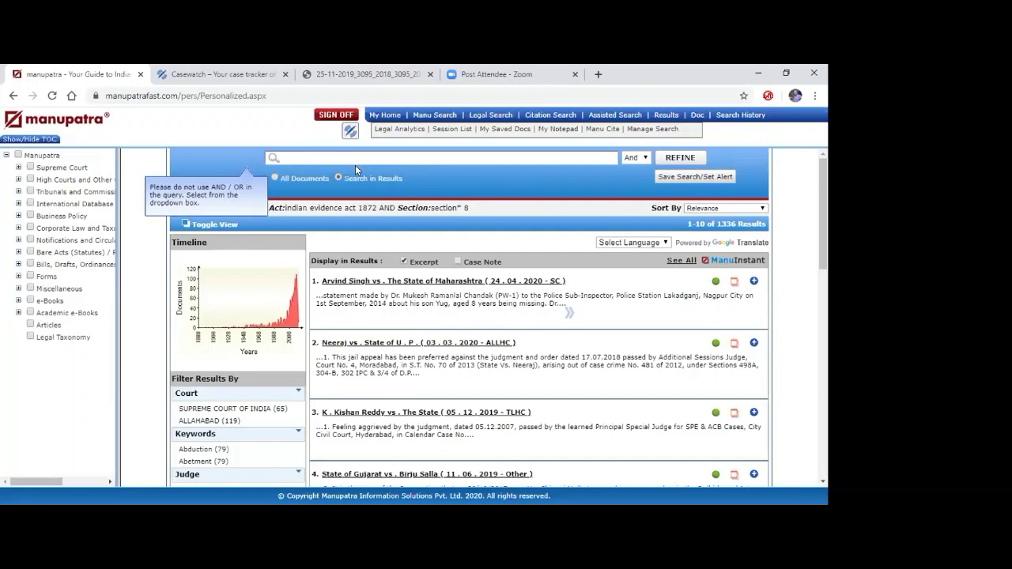
pyautogui.write('medical evidence')
pyautogui.click(667, 160)
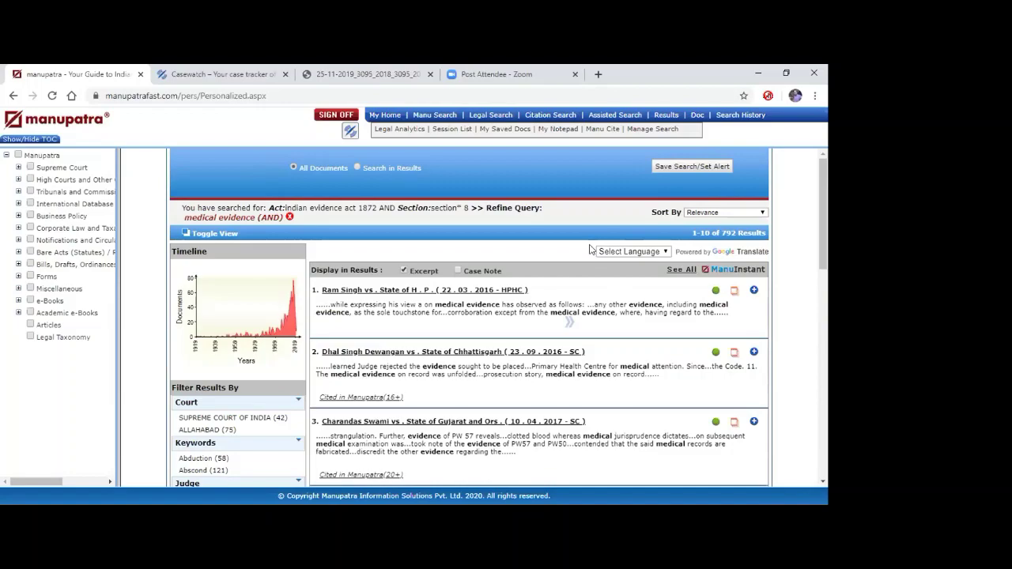
# Start a new advanced Legal Search with a second Act row, and set the first row to Indian Evidence Act 1872, Section 8
pyautogui.click(480, 117)
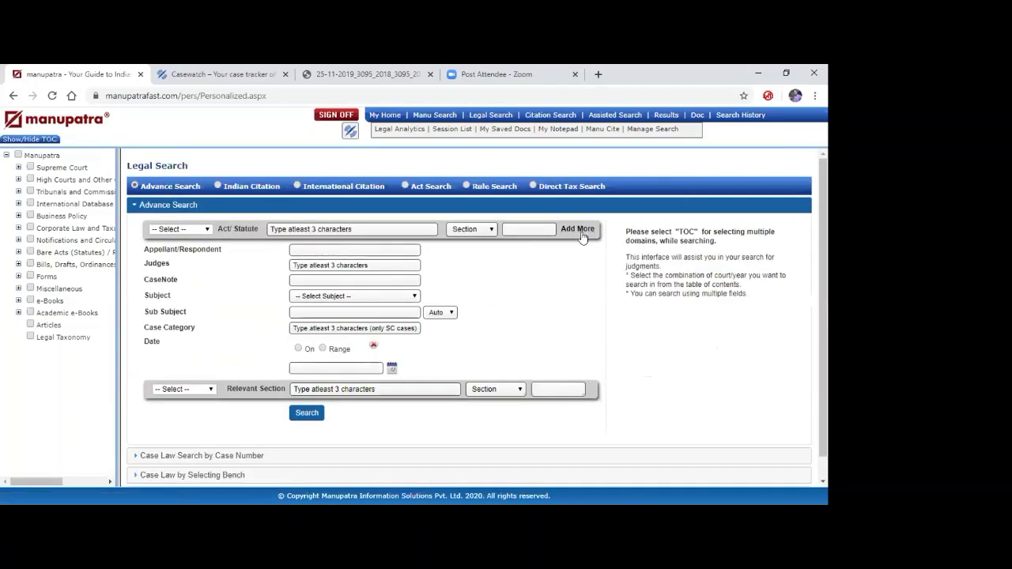
pyautogui.click(579, 231)
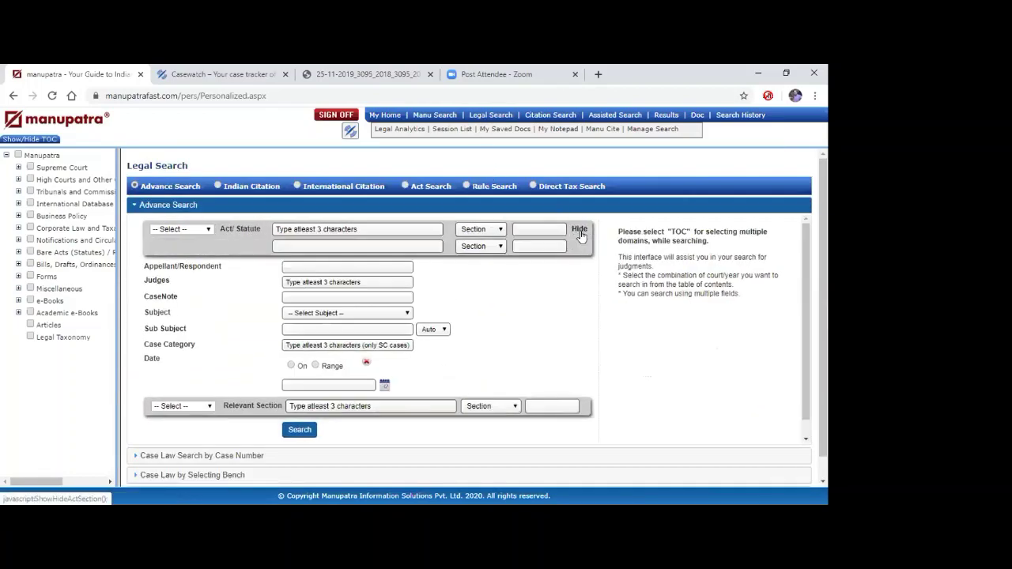
pyautogui.click(386, 230)
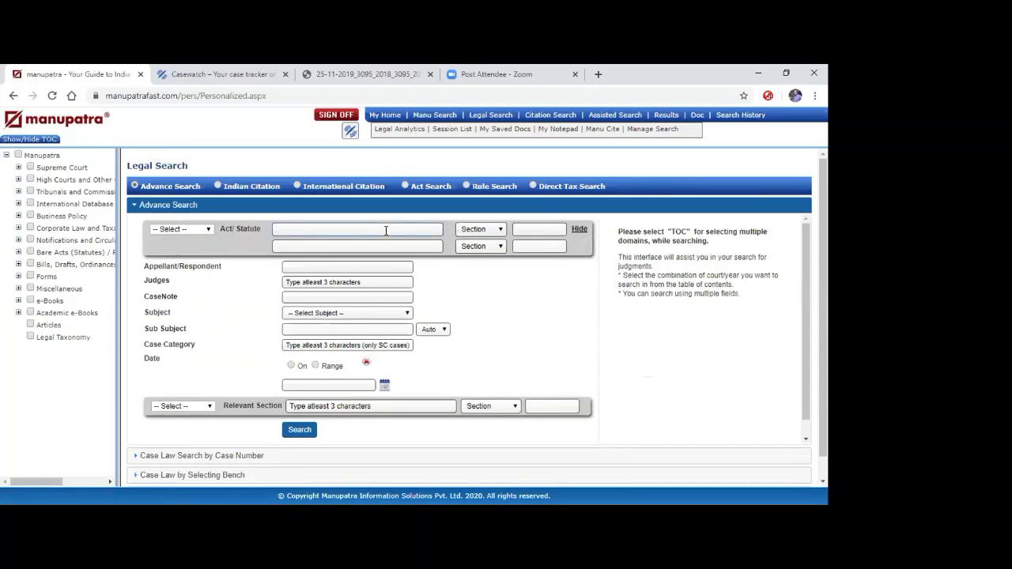
pyautogui.write('indian ev')
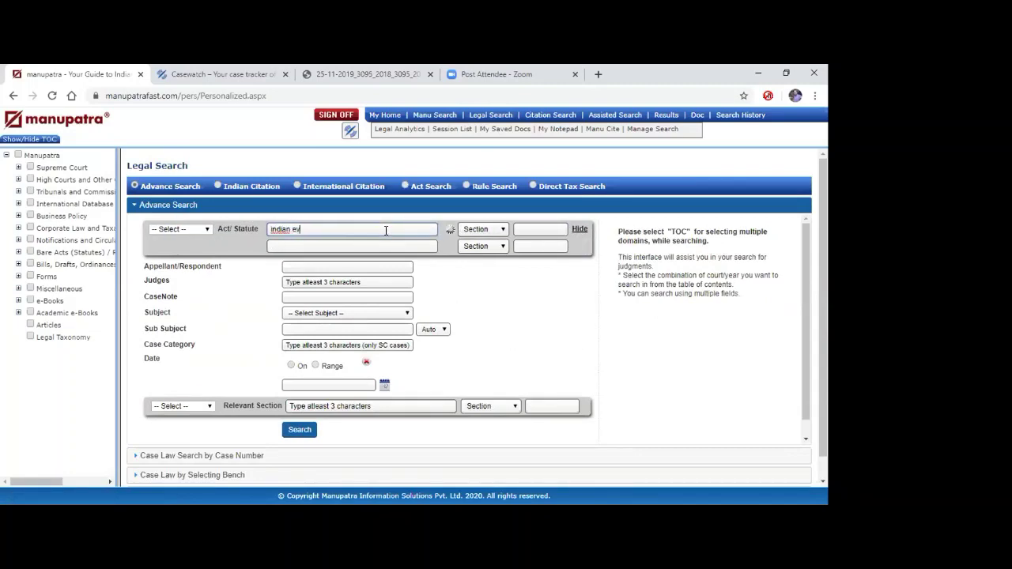
pyautogui.write('idenc')
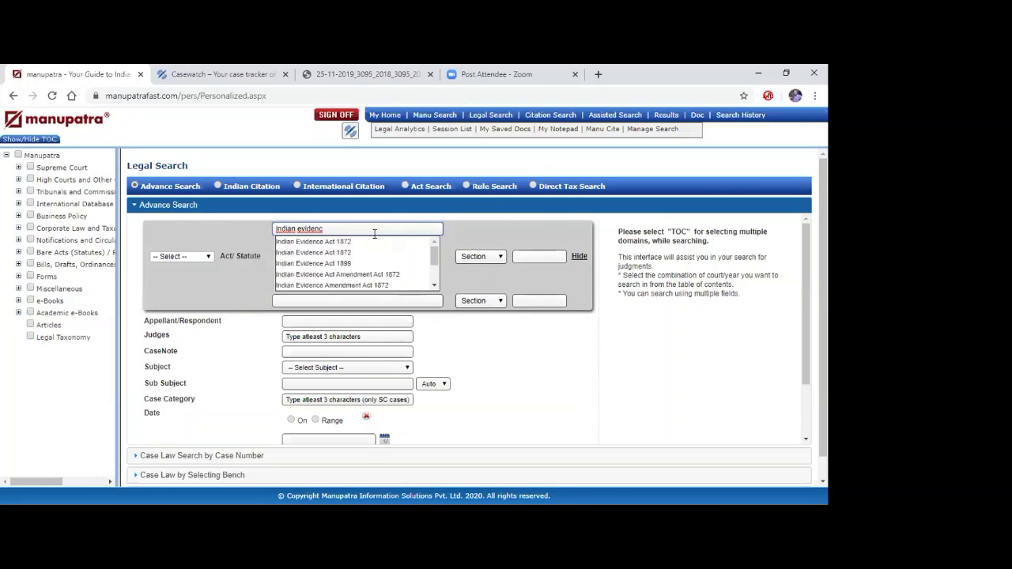
pyautogui.click(348, 240)
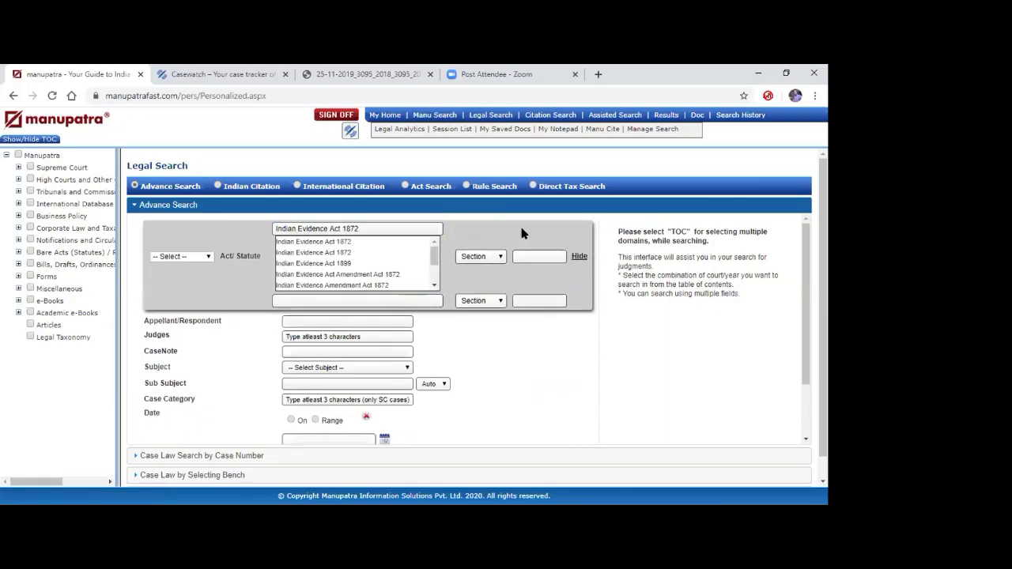
pyautogui.click(525, 248)
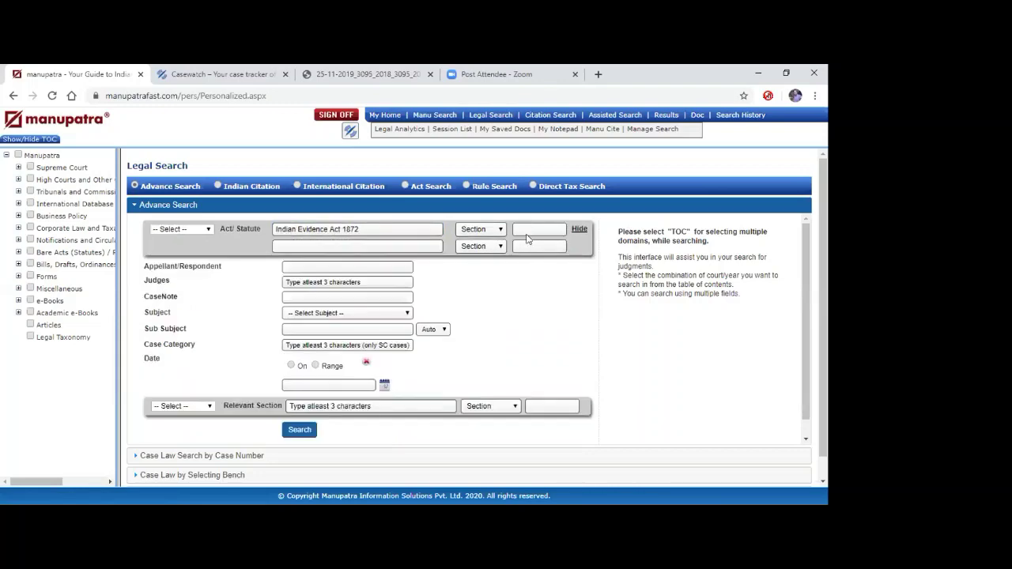
pyautogui.click(527, 229)
pyautogui.write('8')
# Set the second Act row to INDIAN PENAL CODE 1860 IPC, Section 109, and run the search
pyautogui.click(465, 222)
pyautogui.write('ipc')
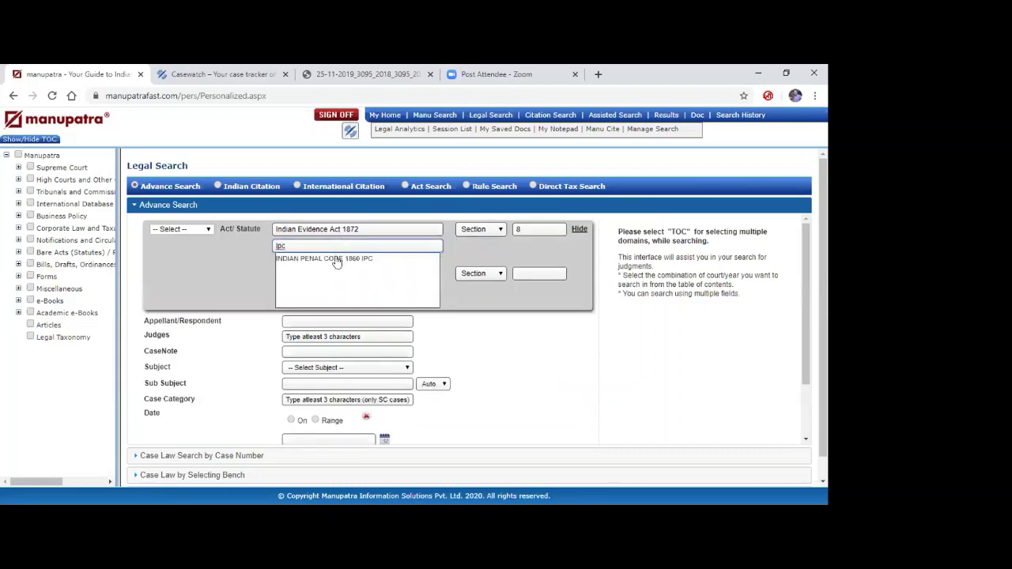
pyautogui.click(338, 259)
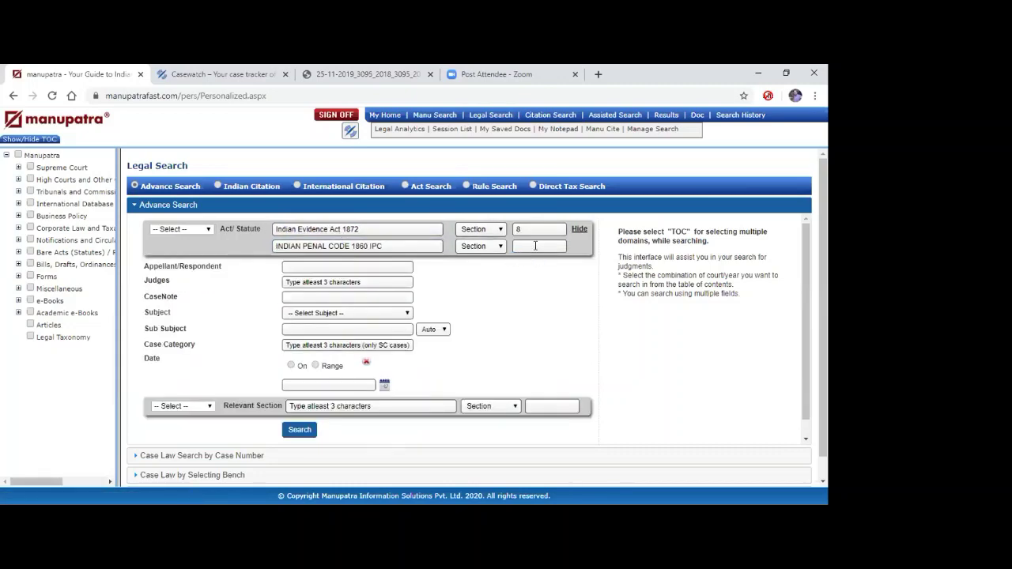
pyautogui.click(535, 246)
pyautogui.write('109')
pyautogui.click(291, 432)
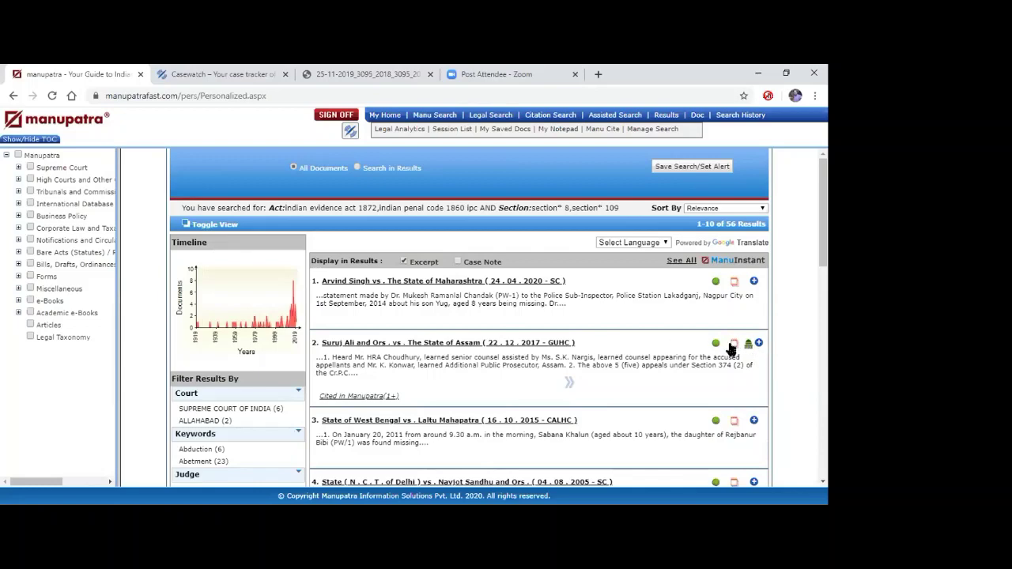
# Open the linked document of the second search result, dated 22.12.2017 from GUHC, and return to the results
pyautogui.click(733, 346)
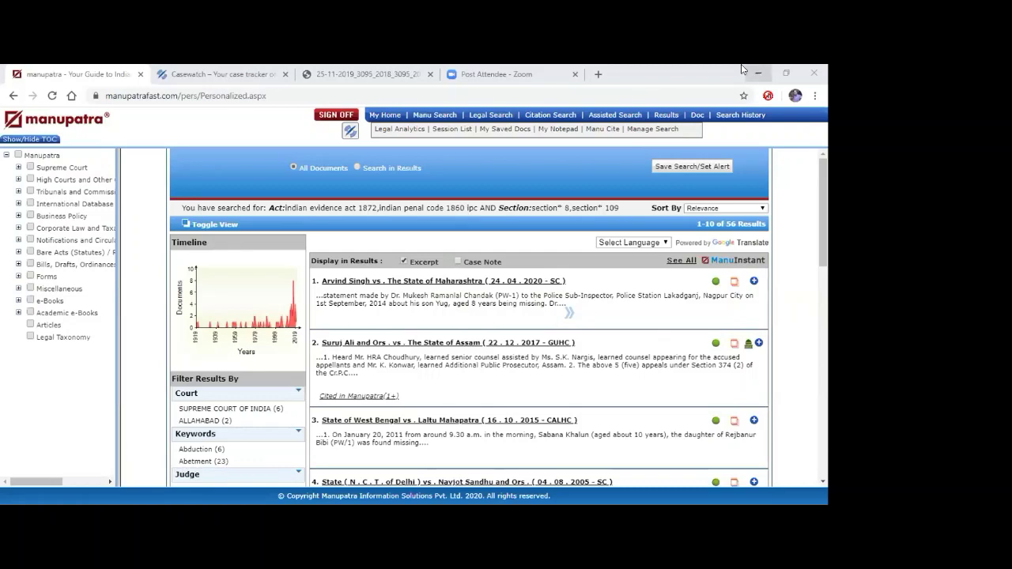
pyautogui.click(617, 112)
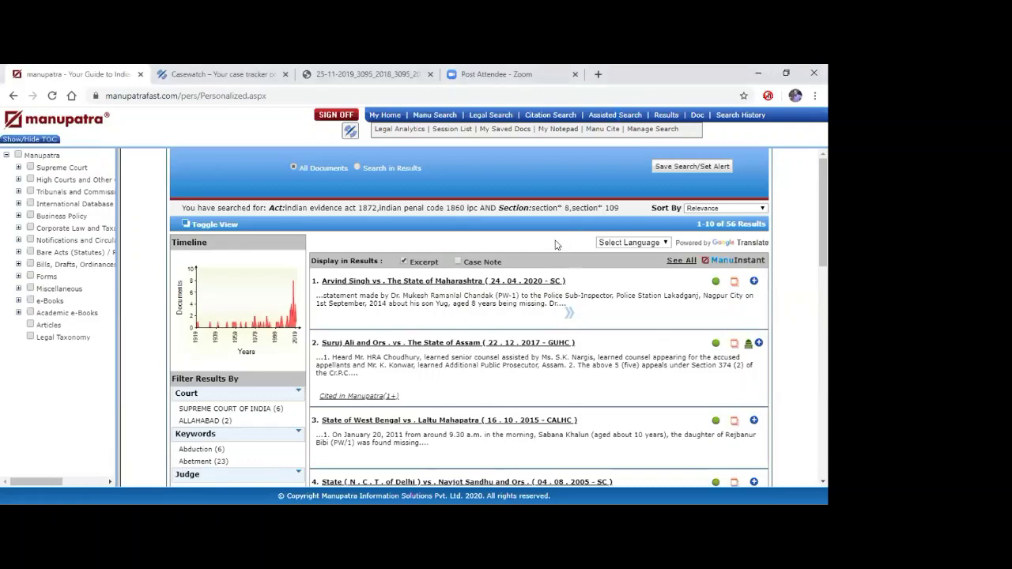
# Run a new advanced Legal Search with Appellant/Respondent set to "konkan railway"
pyautogui.click(477, 117)
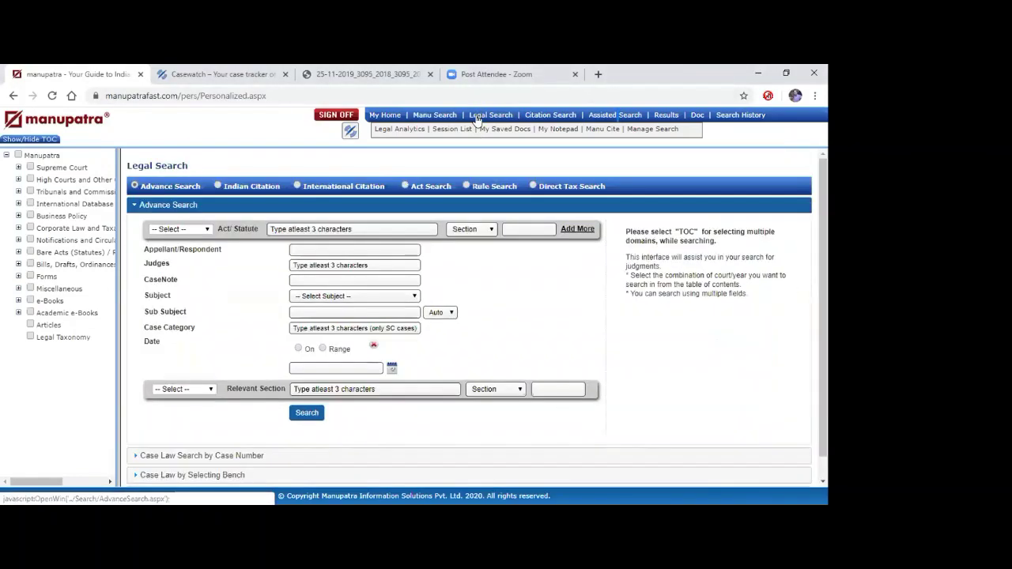
pyautogui.click(332, 249)
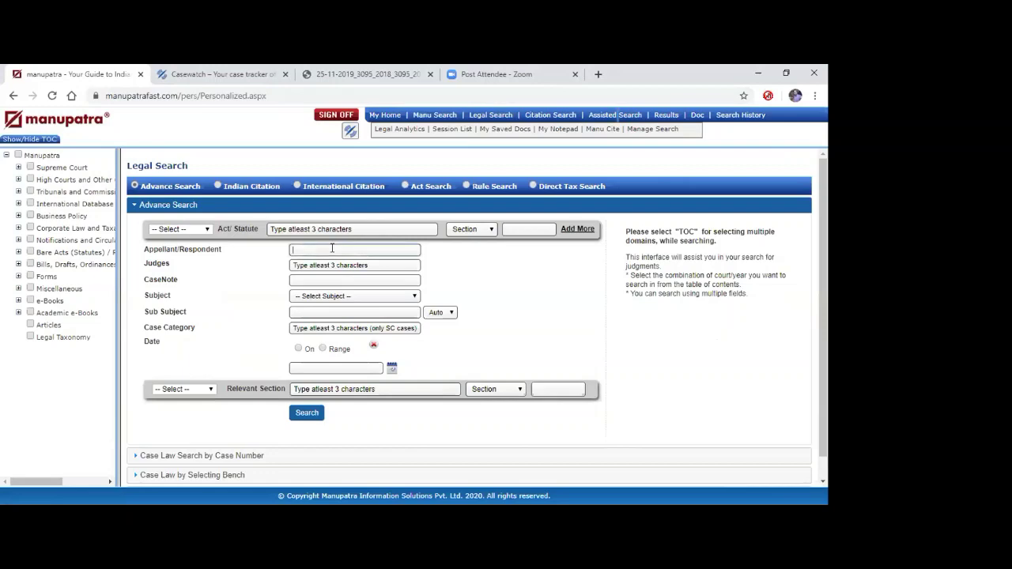
pyautogui.write('konkan railway')
pyautogui.click(314, 415)
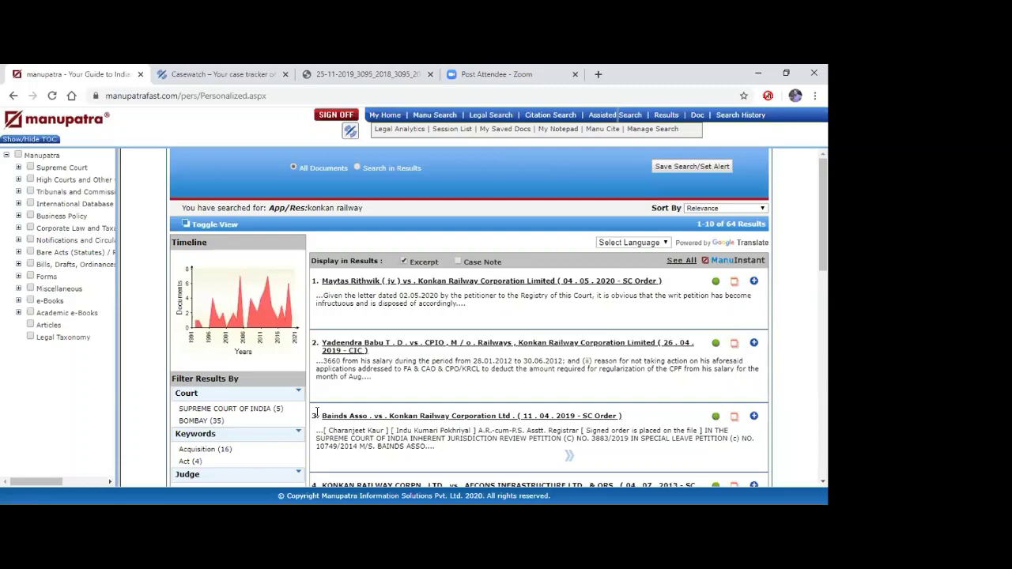
# Sort the konkan railway results by Cited (Most)
pyautogui.moveTo(640, 358); pyautogui.dragTo(667, 343)
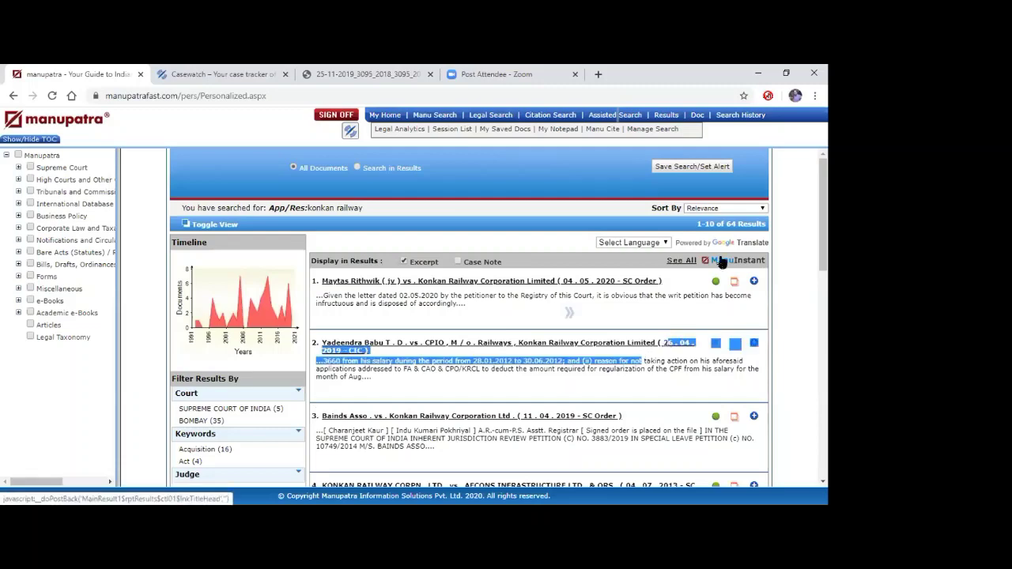
pyautogui.click(731, 207)
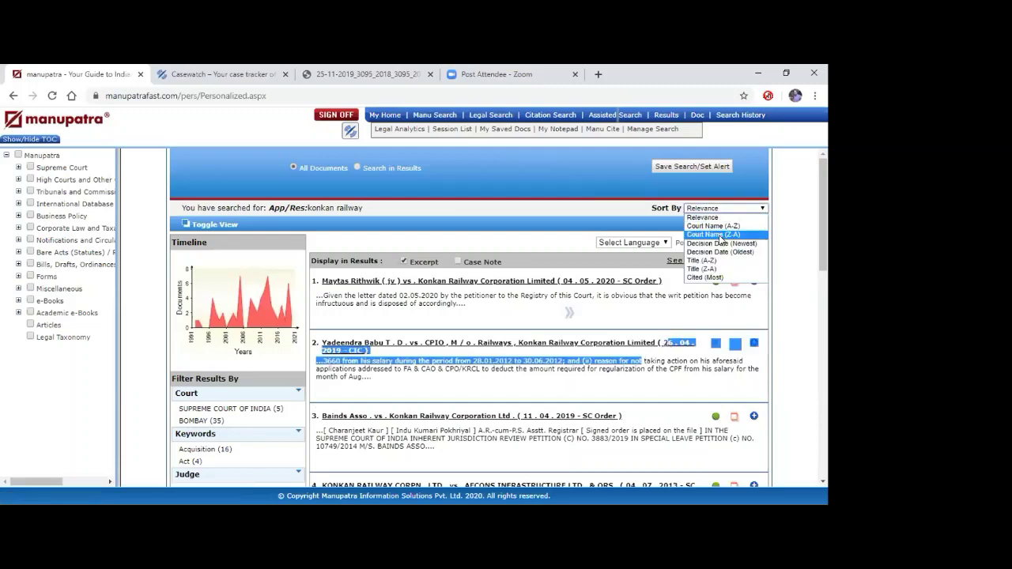
pyautogui.click(717, 277)
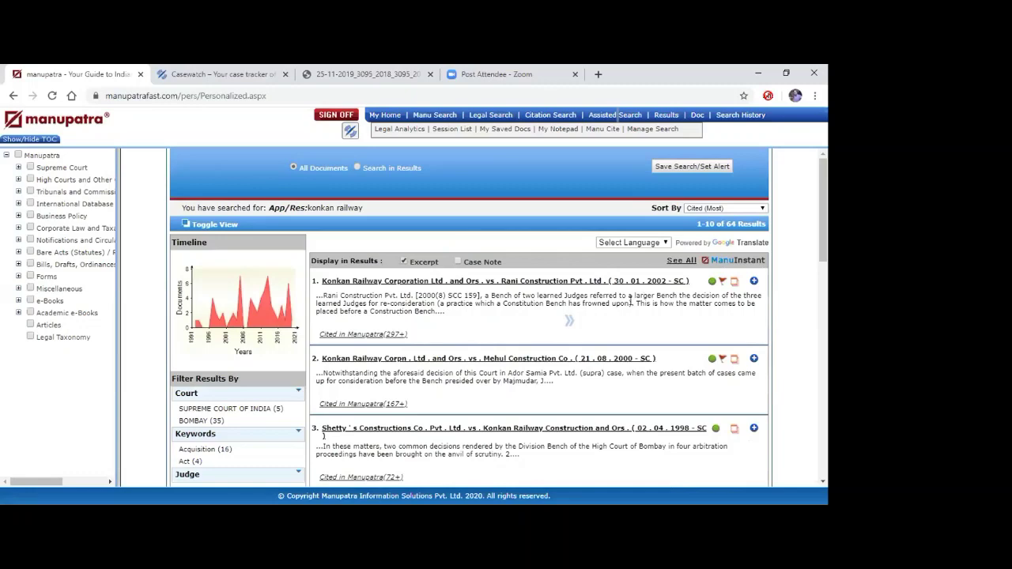
# Check the overruled-case flag of the first konkan railway result, dated 30.01.2002, and open its details
pyautogui.moveTo(719, 286)
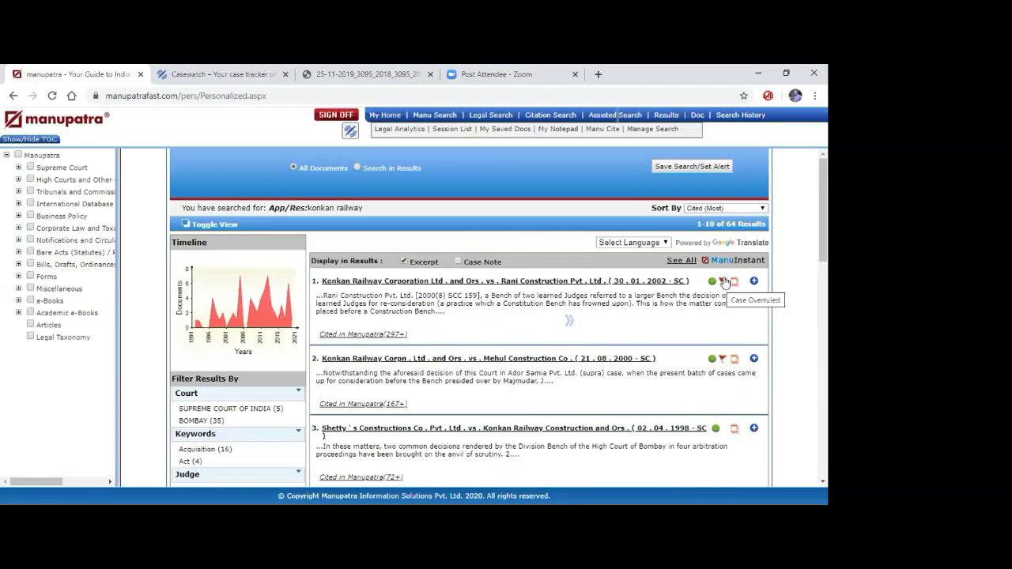
pyautogui.click(722, 282)
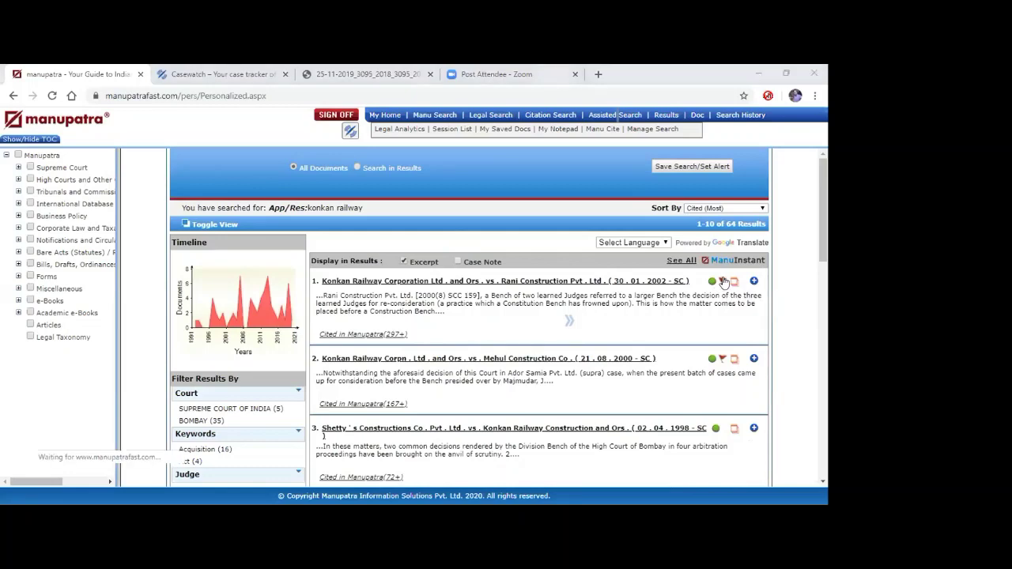
pyautogui.click(2, 69)
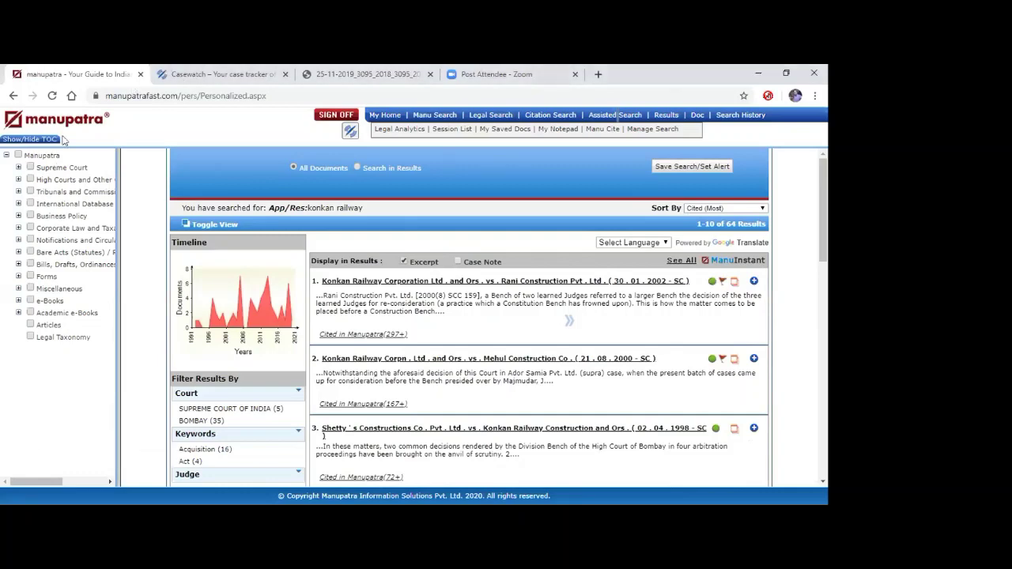
pyautogui.click(723, 282)
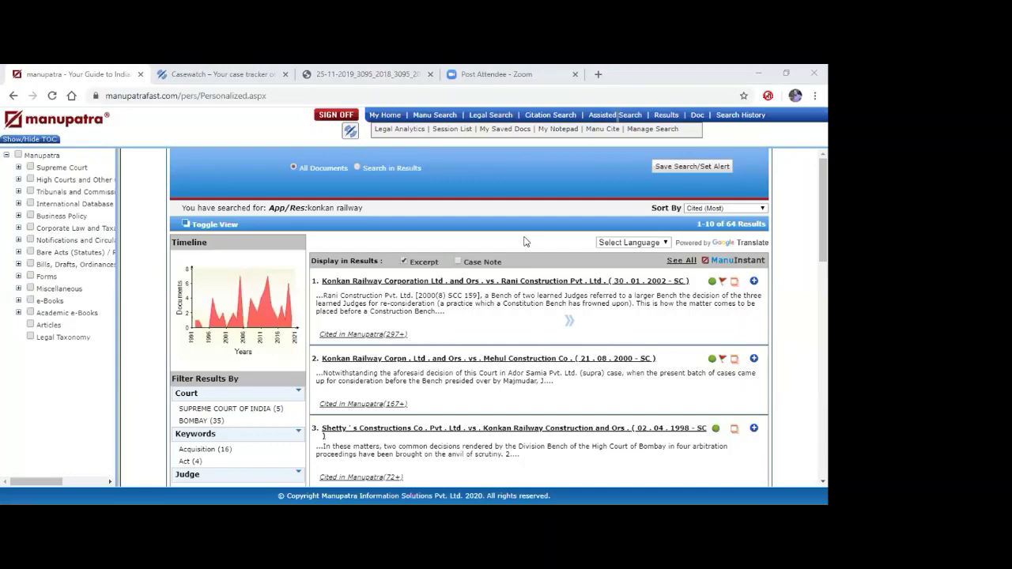
# Run a new advanced Legal Search by judge, entering part of the judge's name and choosing the second suggested match
pyautogui.click(478, 116)
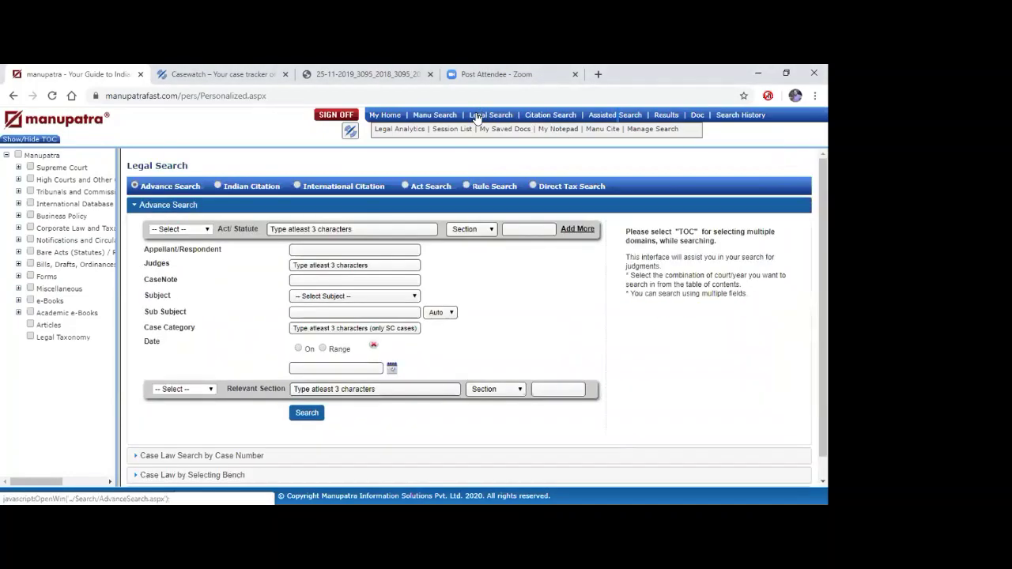
pyautogui.click(342, 266)
pyautogui.write('vimal')
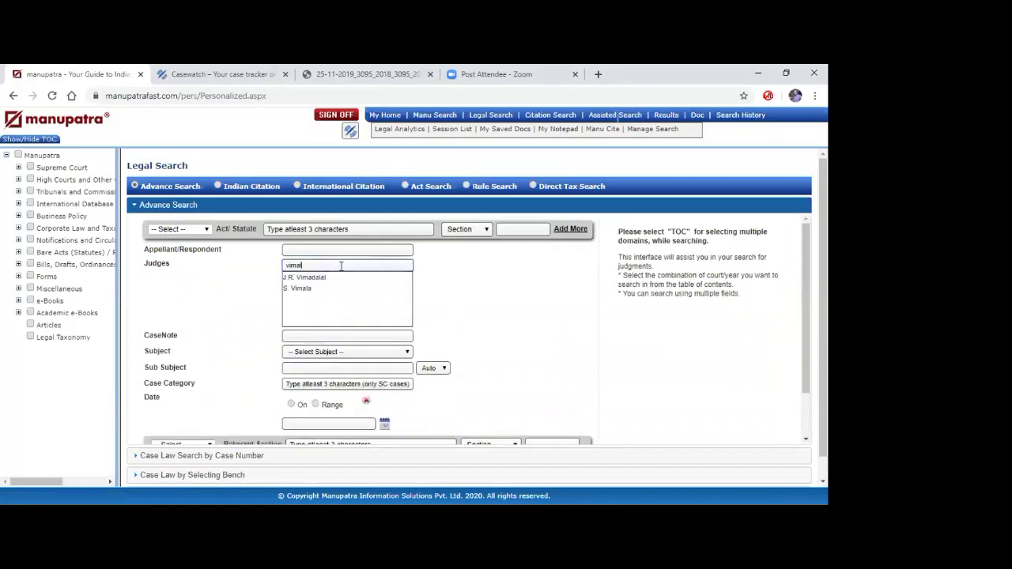
pyautogui.click(304, 279)
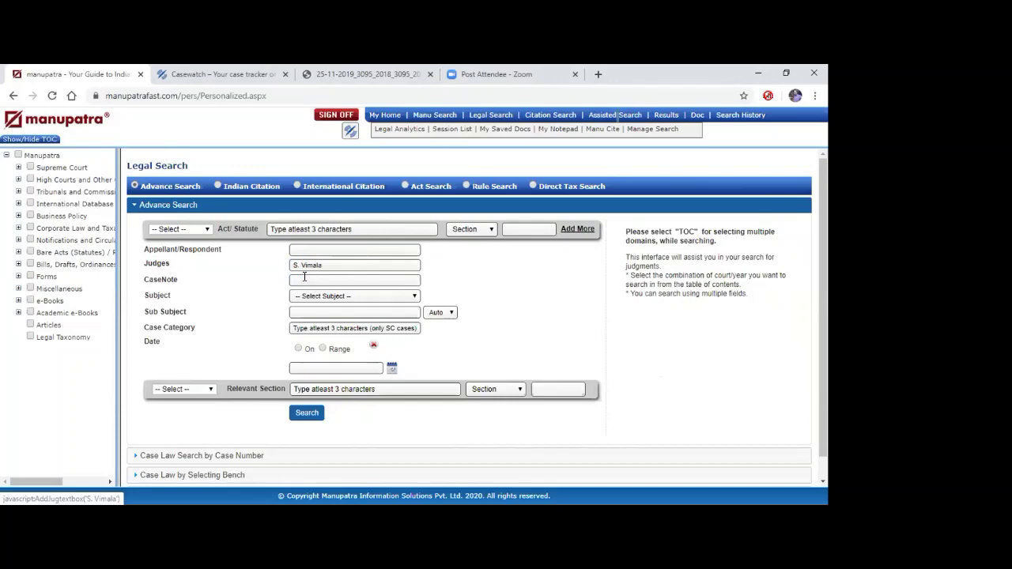
pyautogui.click(308, 417)
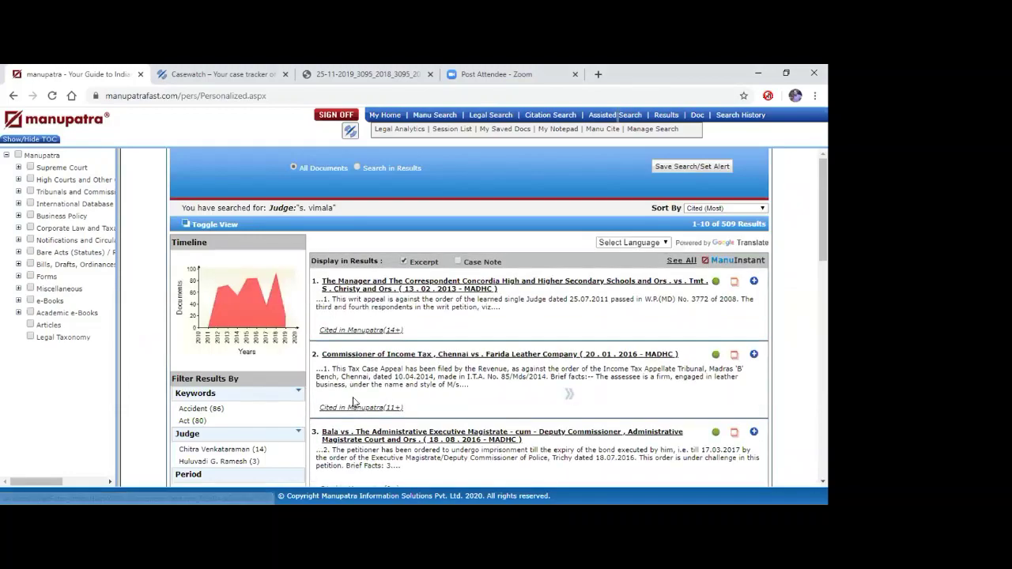
# Browse the judge search results and turn off the Excerpt display for them
pyautogui.scroll(-5, 353, 402)
pyautogui.scroll(-1, 353, 401)
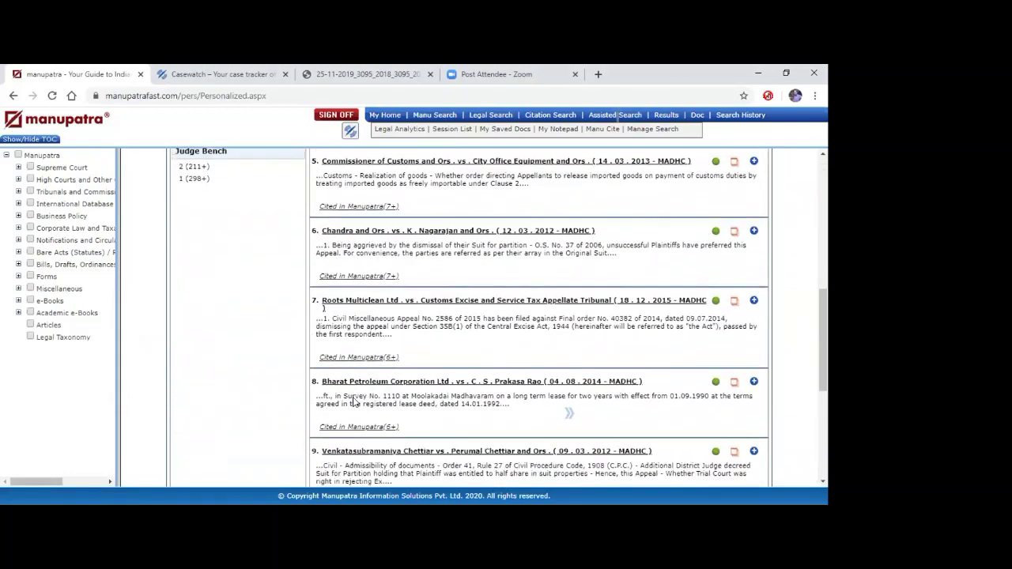
pyautogui.scroll(-2, 353, 402)
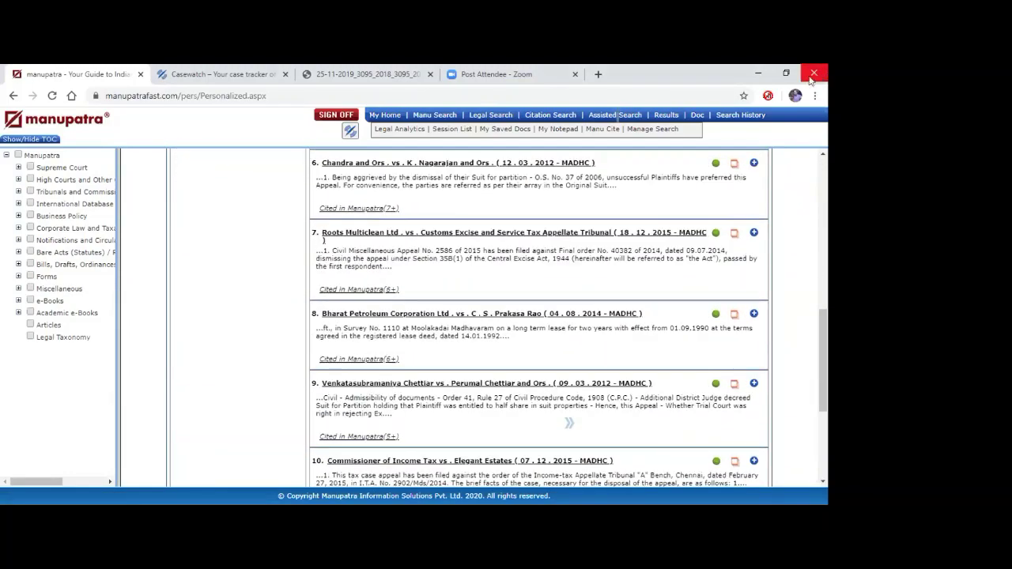
pyautogui.scroll(10, 788, 173)
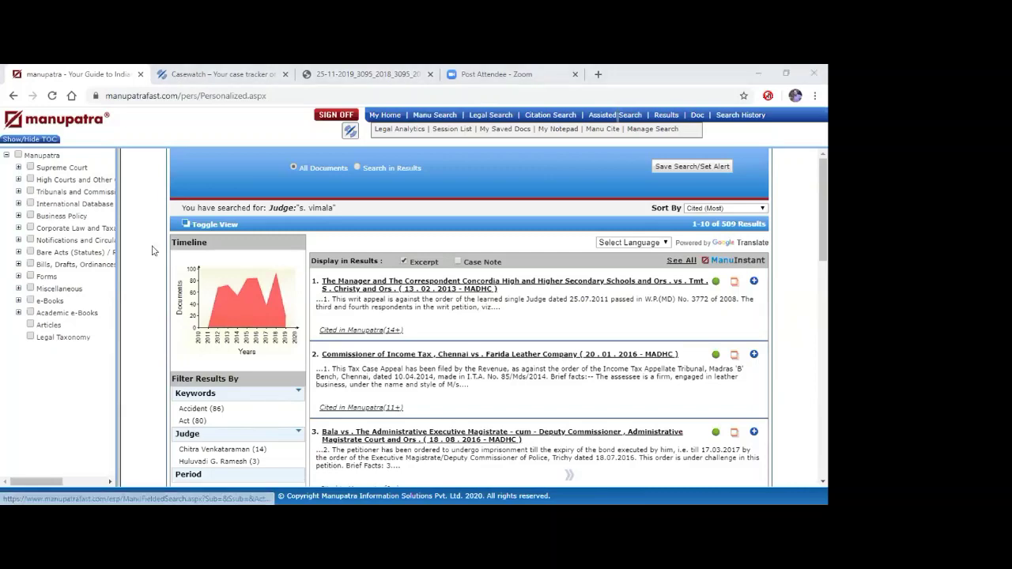
pyautogui.click(405, 262)
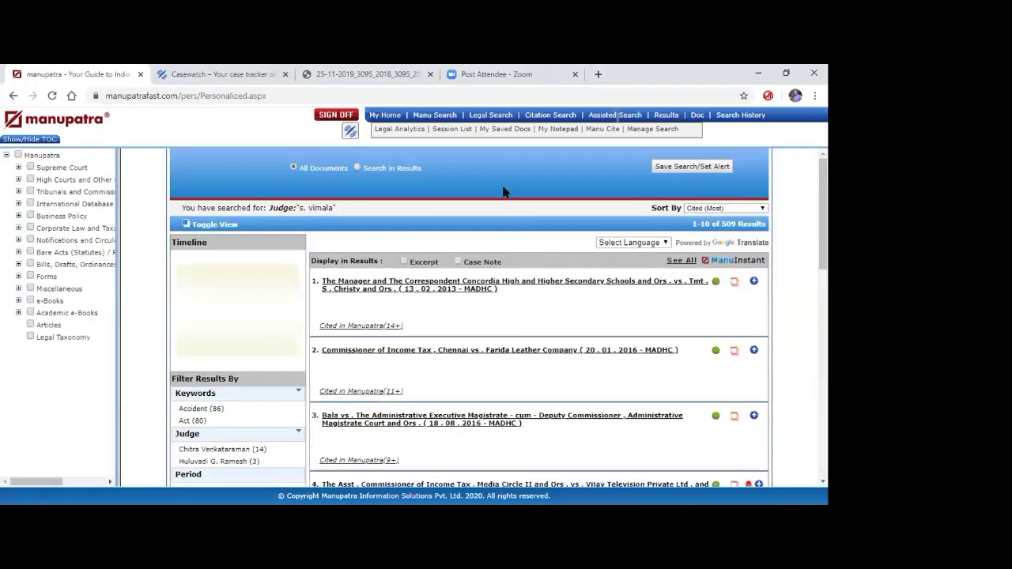
# Run a new advanced Legal Search with the Subject set to Arbitration
pyautogui.click(489, 117)
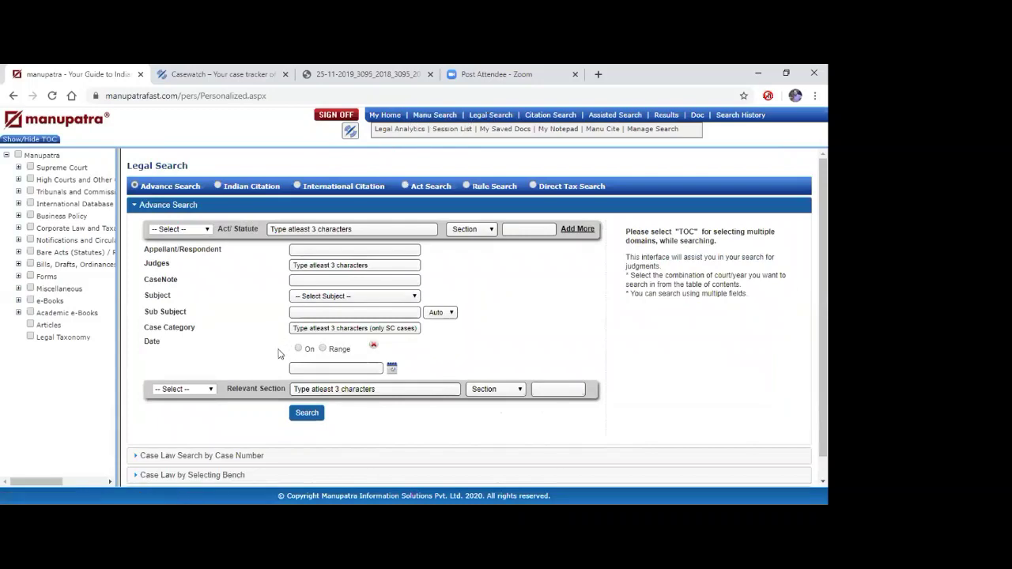
pyautogui.click(319, 297)
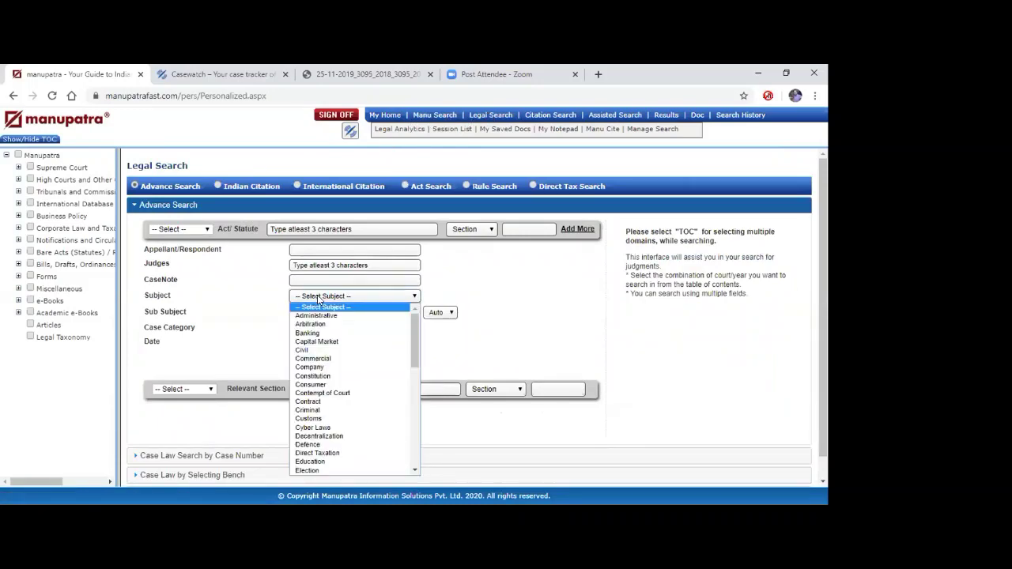
pyautogui.click(317, 323)
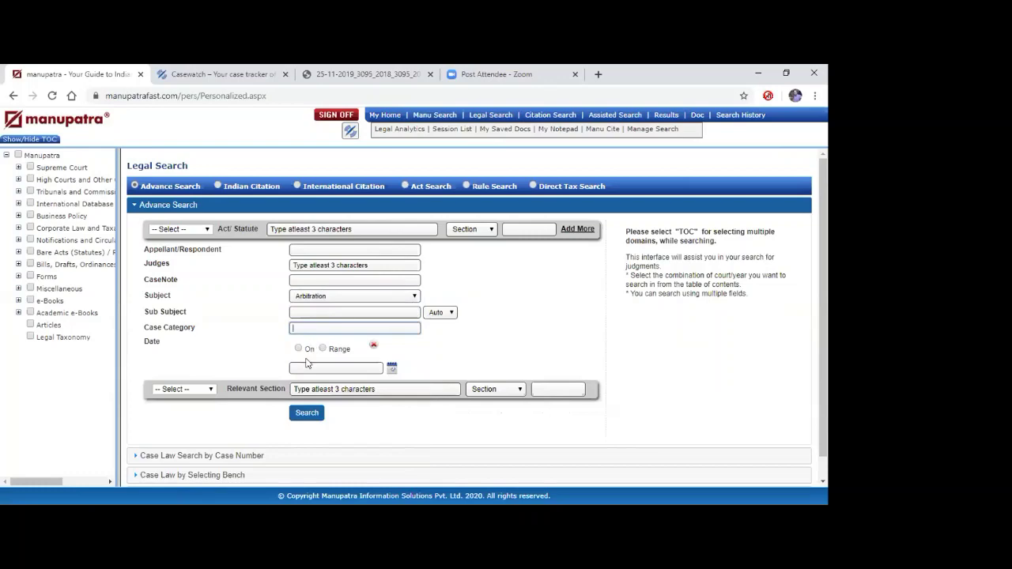
pyautogui.click(306, 413)
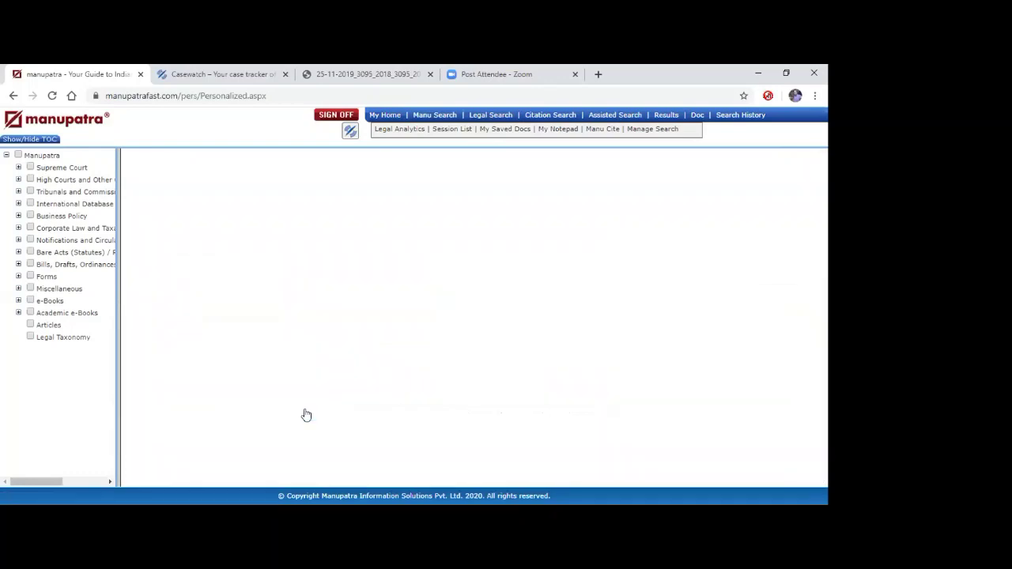
pyautogui.scroll(-5, 593, 339)
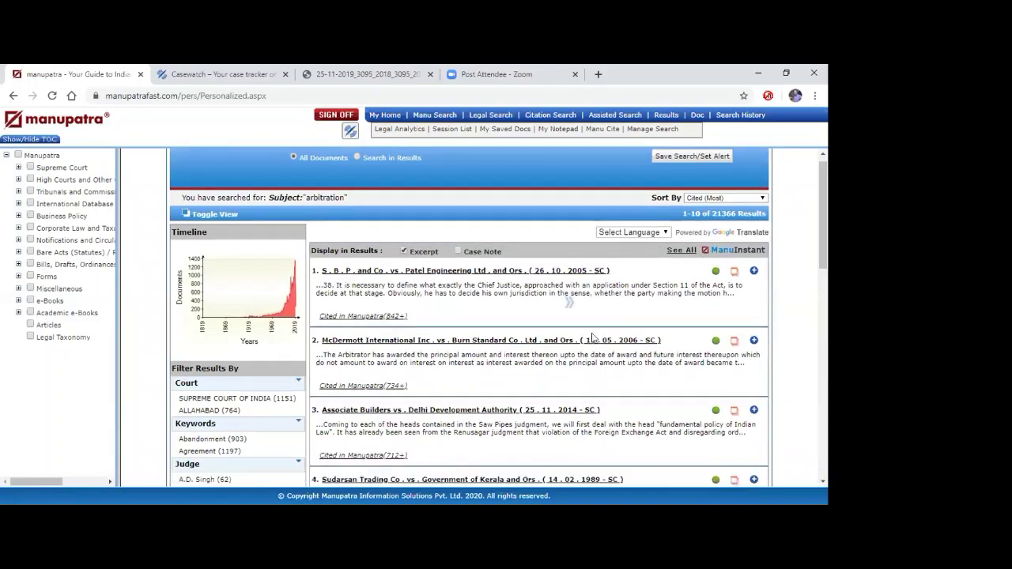
pyautogui.scroll(5, 593, 338)
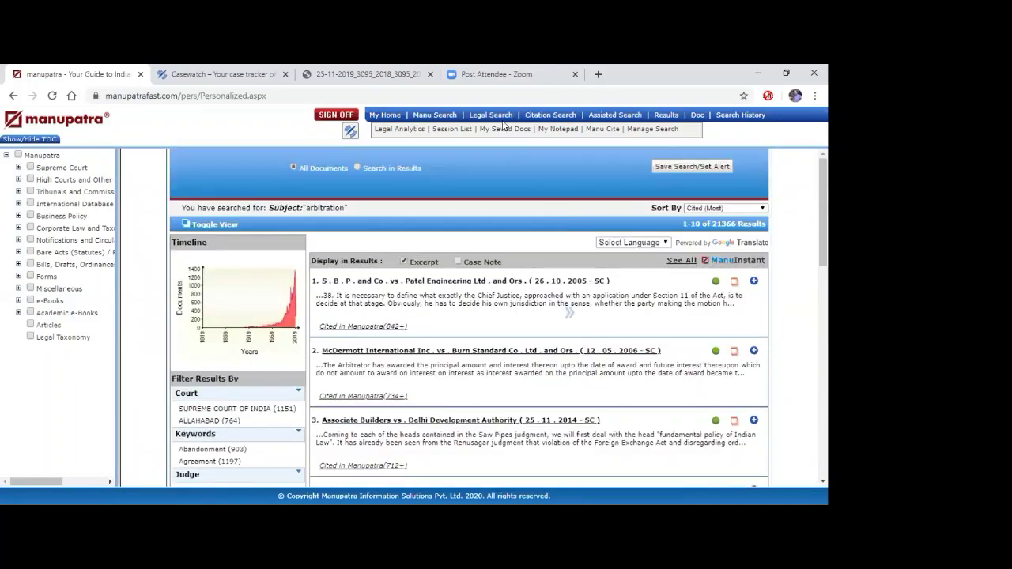
# Open a blank advanced Legal Search form and switch its date filter to Range
pyautogui.click(496, 116)
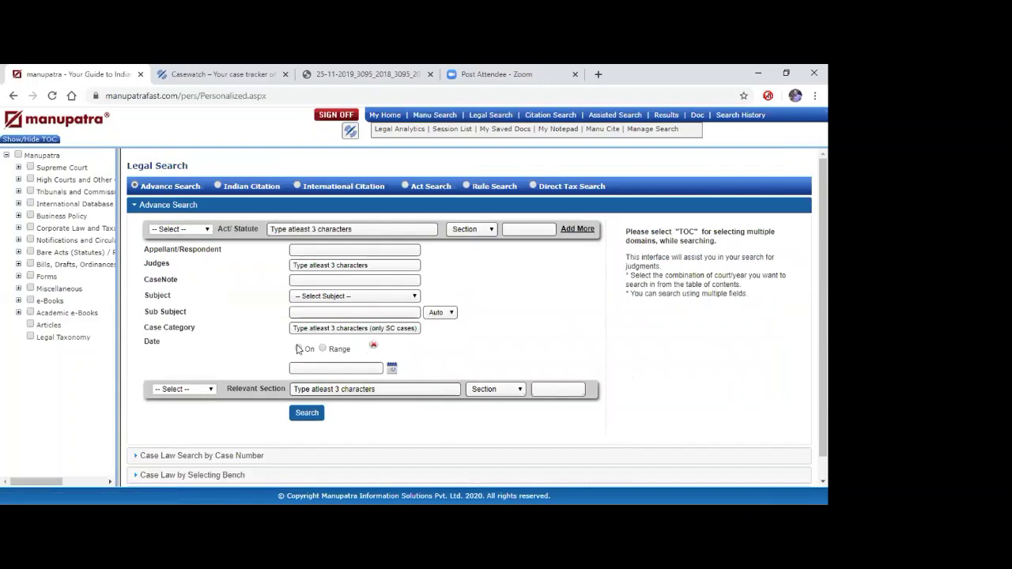
pyautogui.click(323, 349)
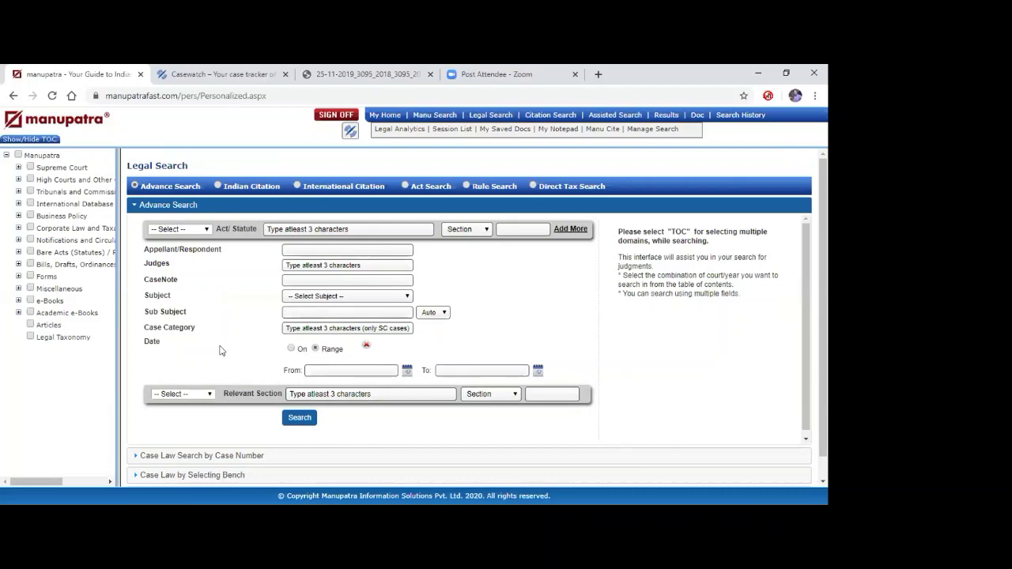
# Open Case Law Search by Case Number and select Supreme Court as the court
pyautogui.click(142, 457)
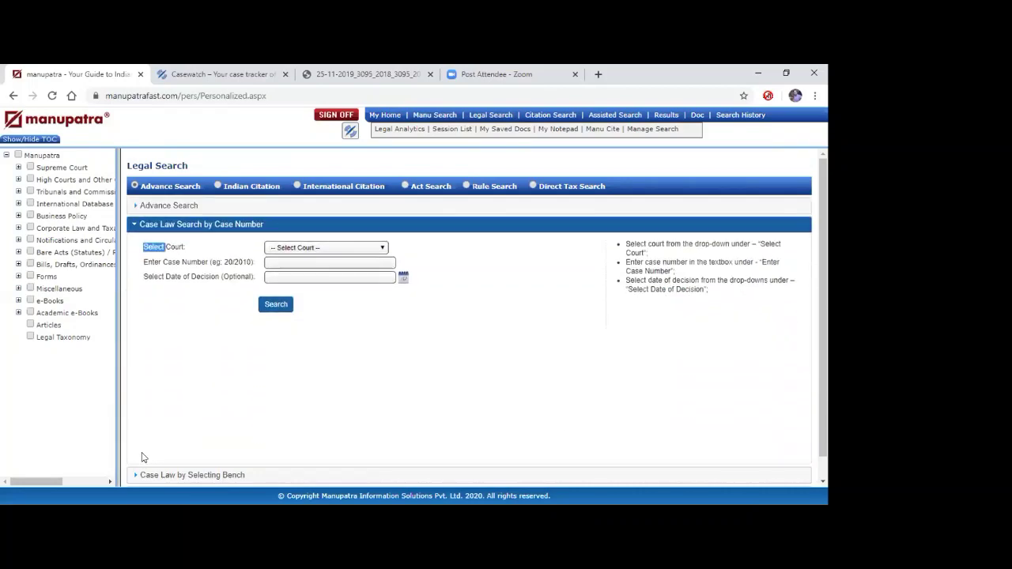
pyautogui.moveTo(140, 457); pyautogui.dragTo(221, 373)
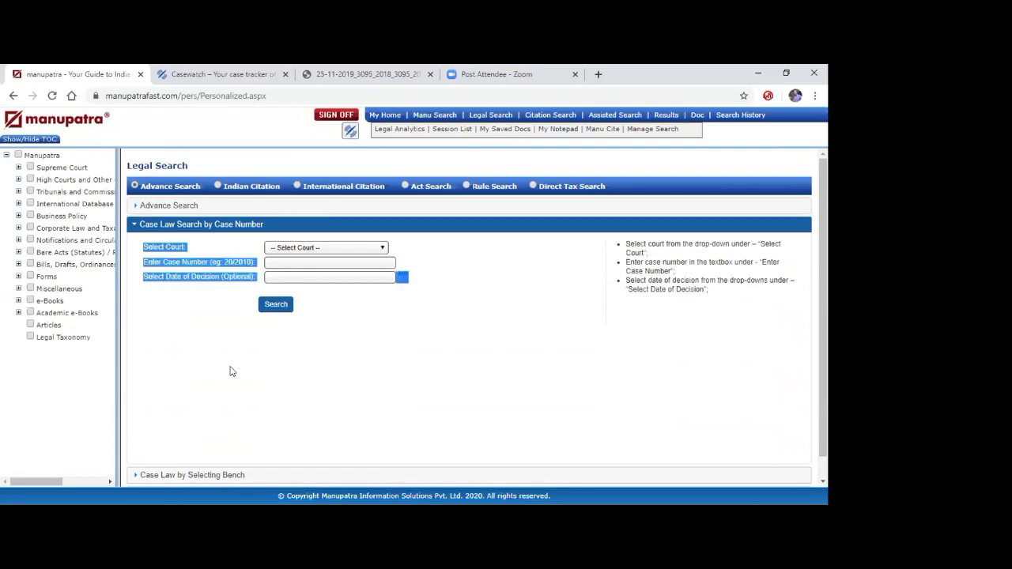
pyautogui.click(282, 262)
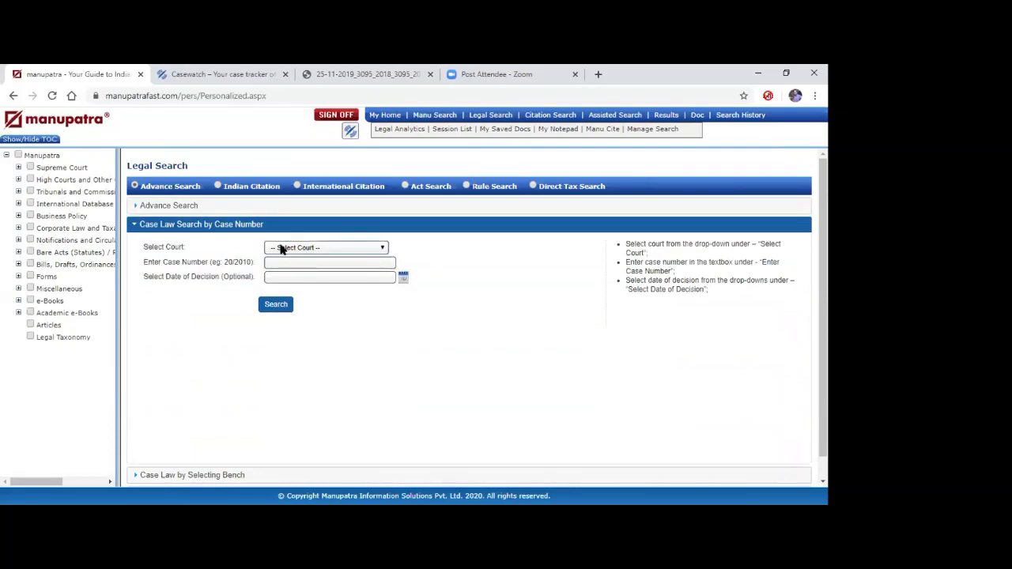
pyautogui.click(283, 250)
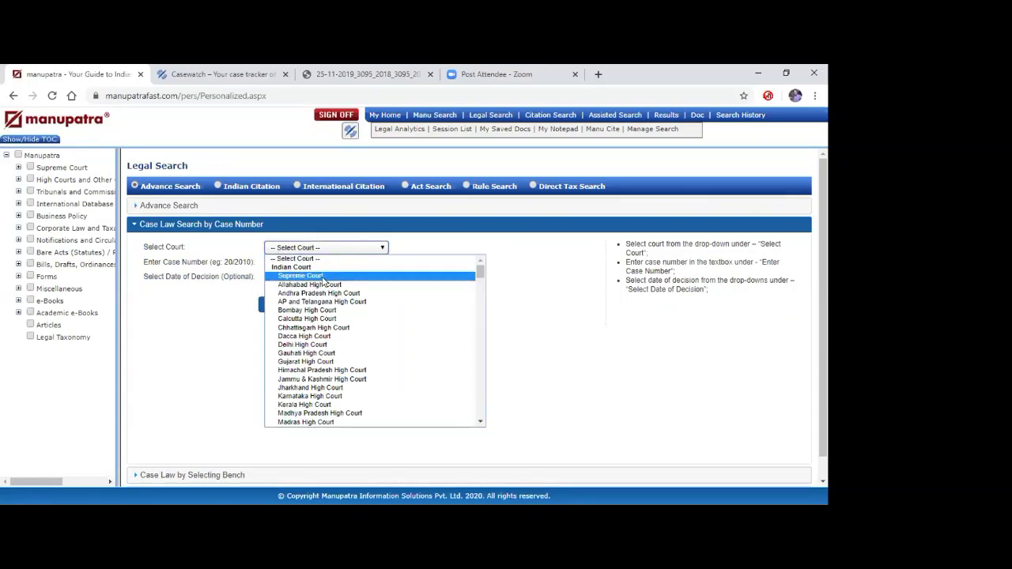
pyautogui.click(322, 276)
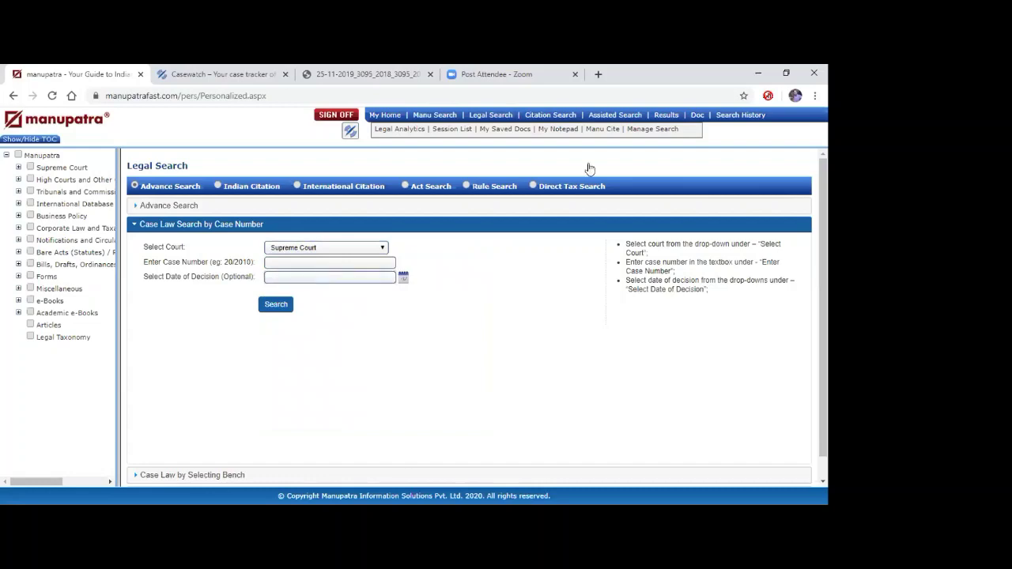
# Enter case number 1515/2017 for the Supreme Court and run the case law search
pyautogui.click(351, 266)
pyautogui.write('1515/2017')
pyautogui.click(282, 305)
pyautogui.rightClick(278, 307)
pyautogui.press('Escape')
pyautogui.click(277, 305)
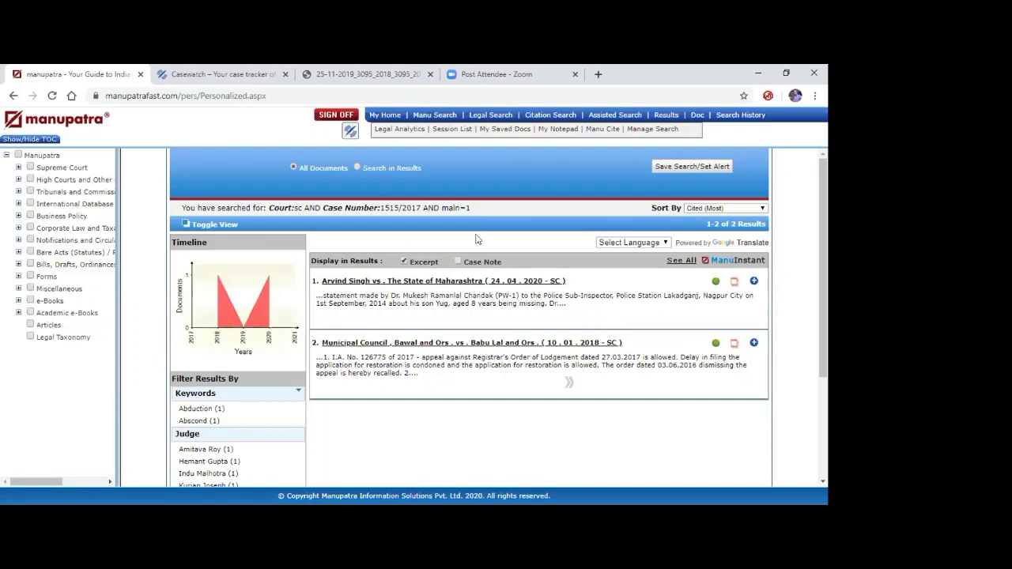
pyautogui.hotkey('ctrl', 'l')
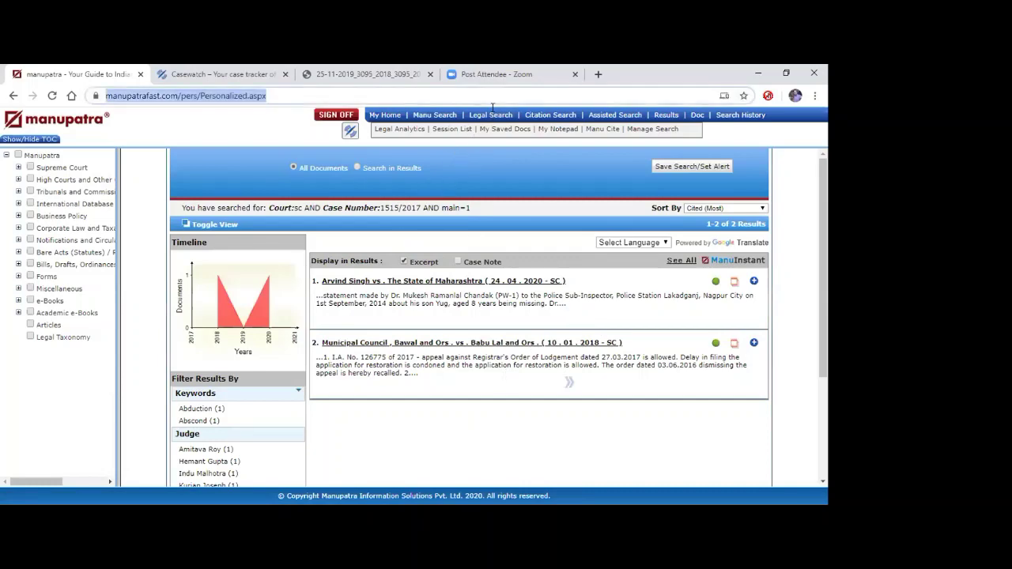
# Open a new Legal Search form and expand the Case Law by Selecting Bench section
pyautogui.click(489, 113)
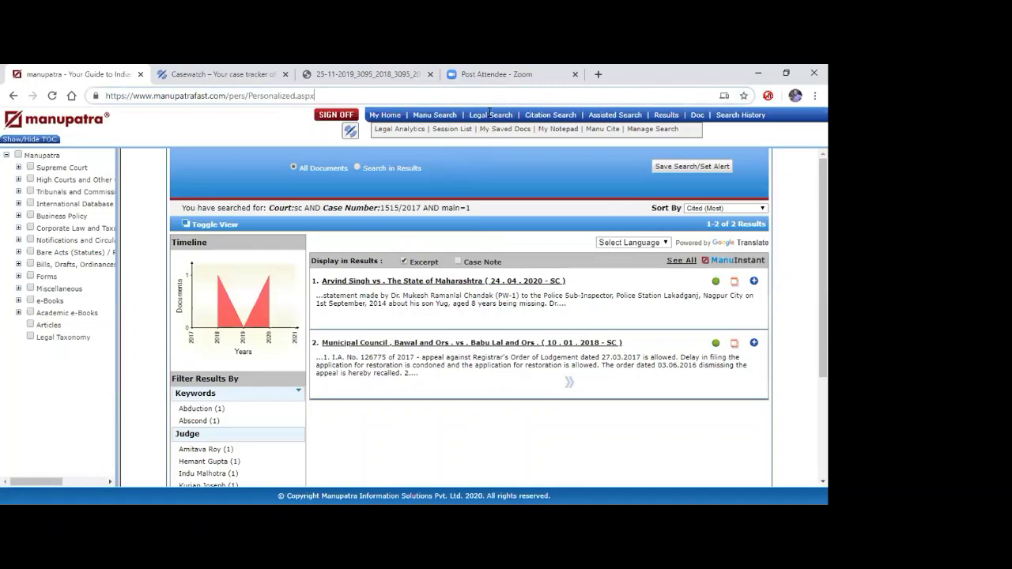
pyautogui.click(493, 114)
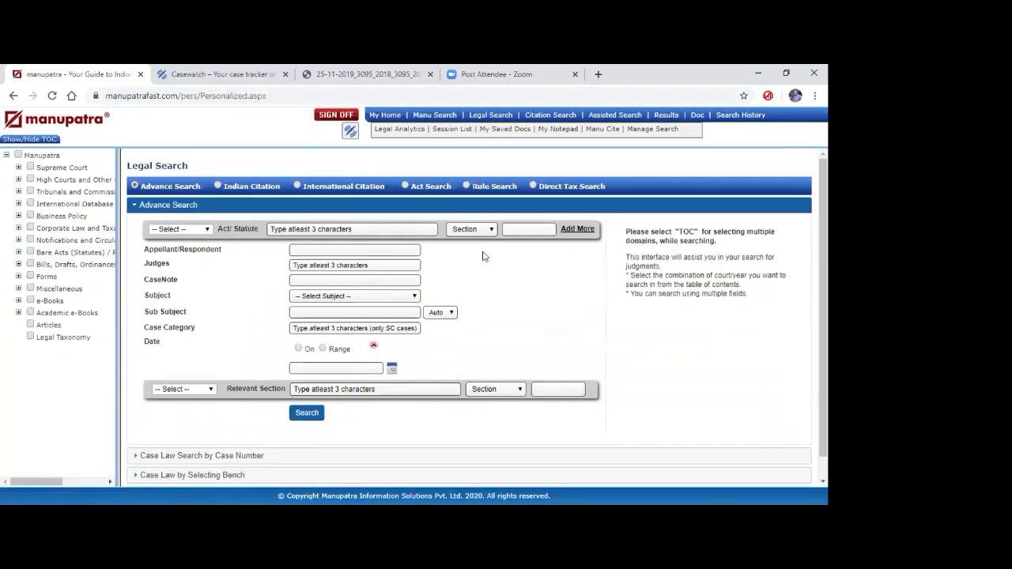
pyautogui.scroll(-1, 483, 255)
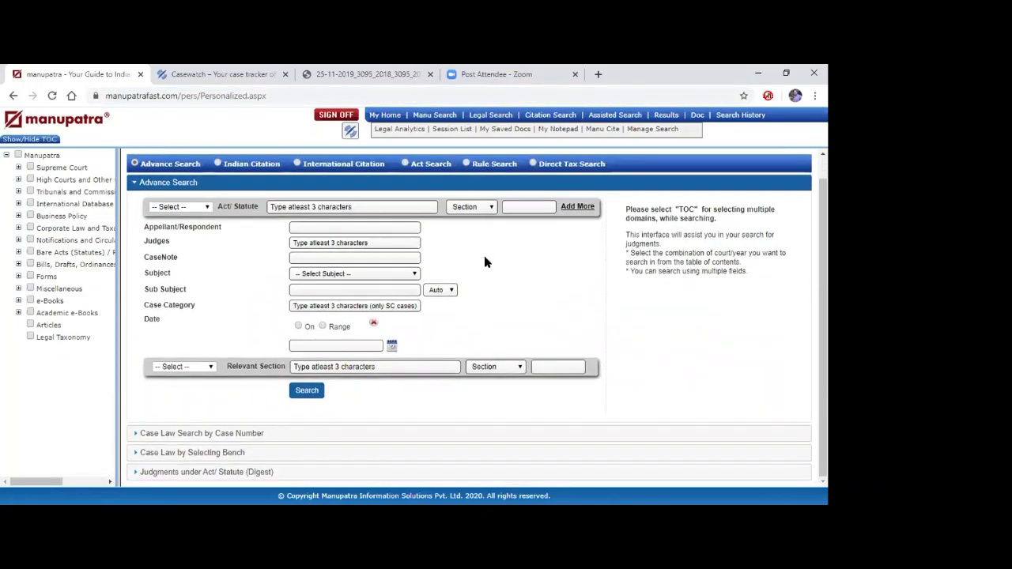
pyautogui.click(180, 454)
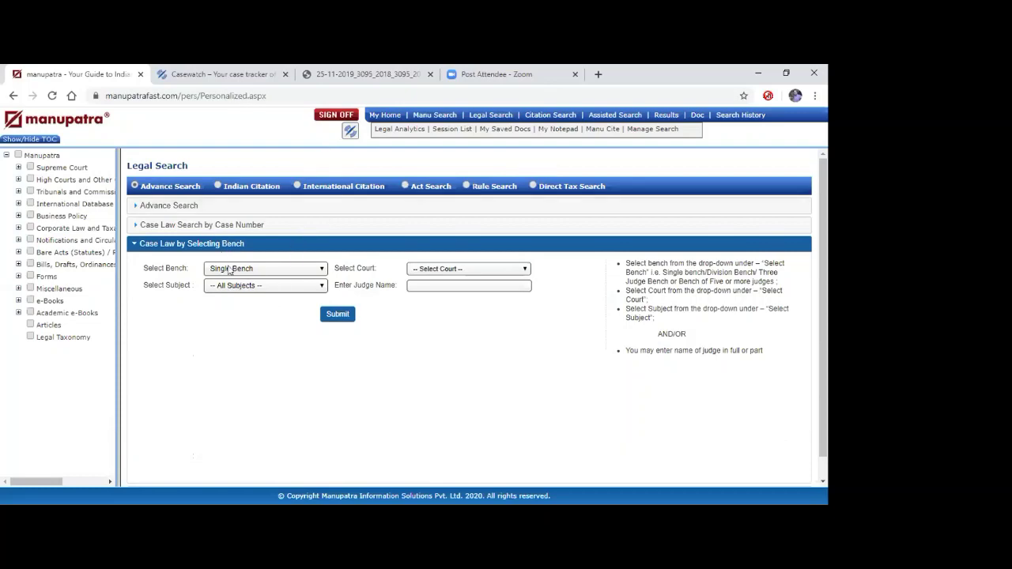
pyautogui.scroll(-1, 268, 371)
pyautogui.rightClick(269, 169)
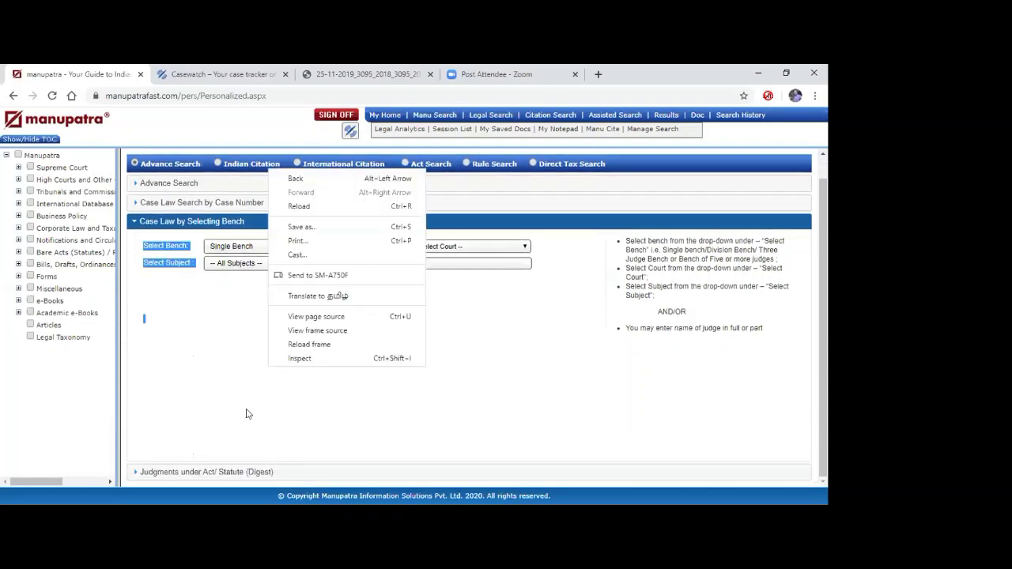
pyautogui.rightClick(241, 427)
pyautogui.click(229, 447)
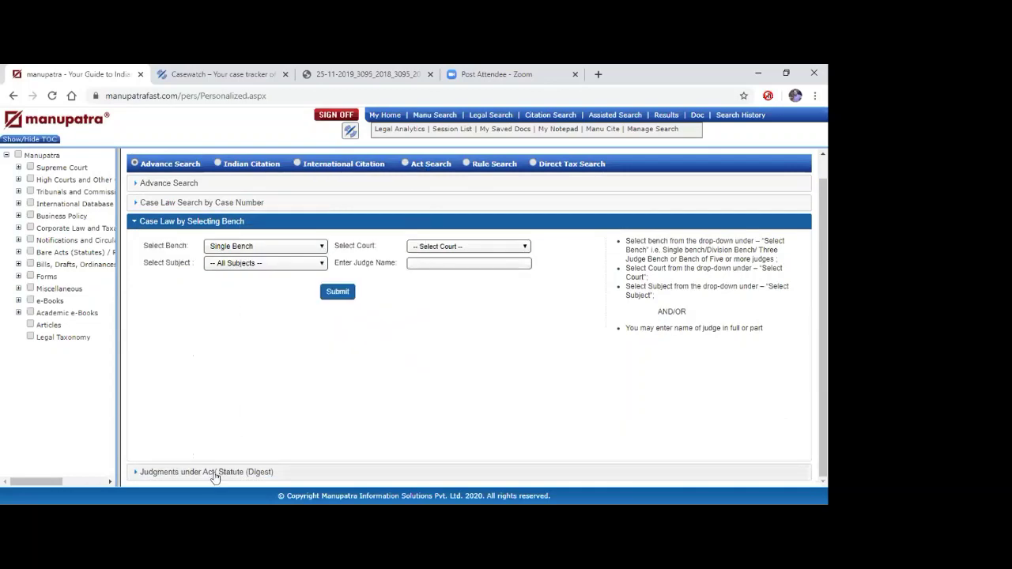
# Open Judgments under Act/Statute (Digest), choose CPC and set the Act Name to CODE OF CIVIL PROCEDURE, 1908
pyautogui.click(214, 474)
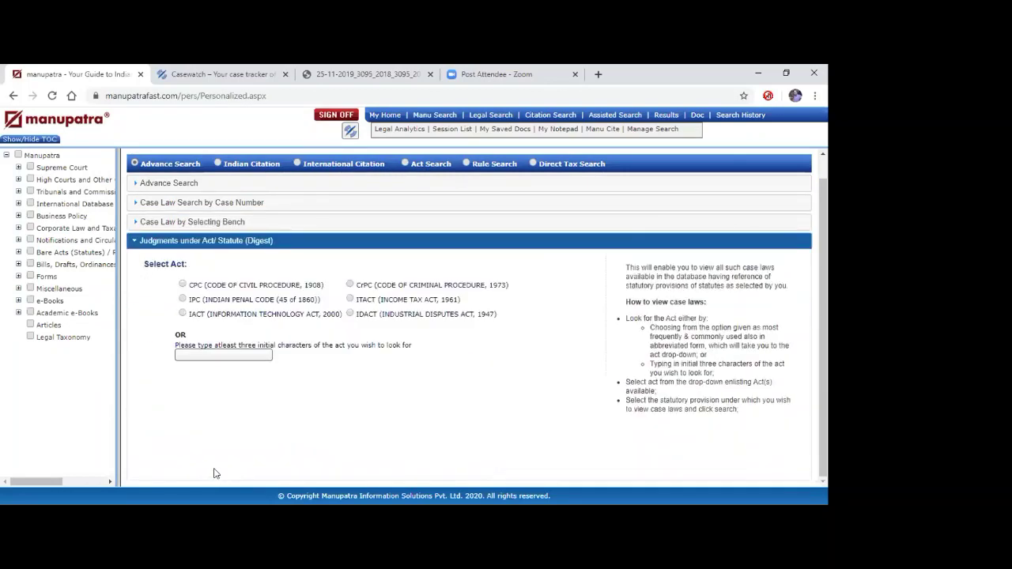
pyautogui.click(183, 285)
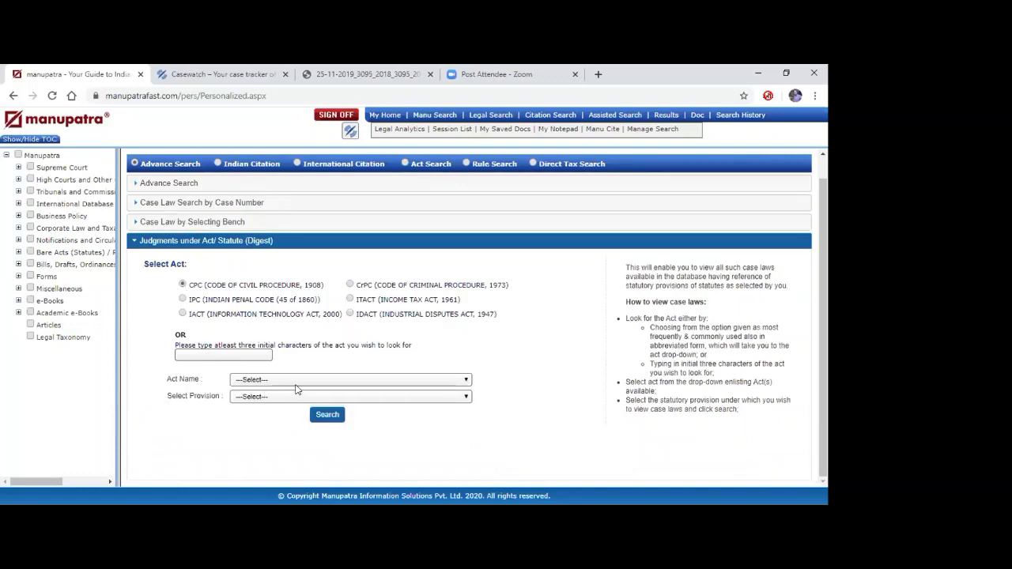
pyautogui.click(299, 381)
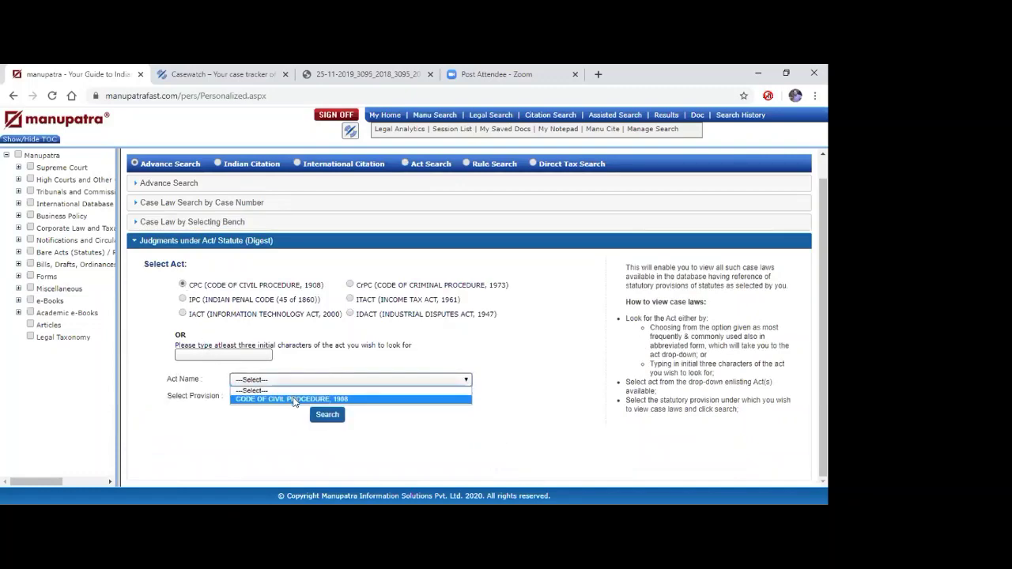
pyautogui.click(294, 400)
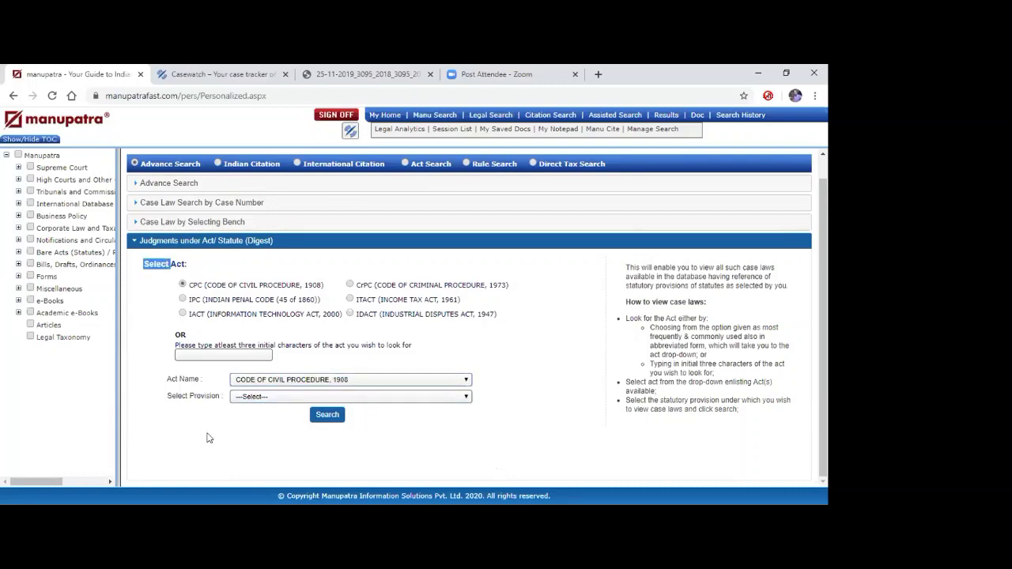
# Select the provision Section 14 - Presumption as to foreign judgments and run the digest search
pyautogui.moveTo(302, 416); pyautogui.dragTo(276, 402)
pyautogui.click(276, 415)
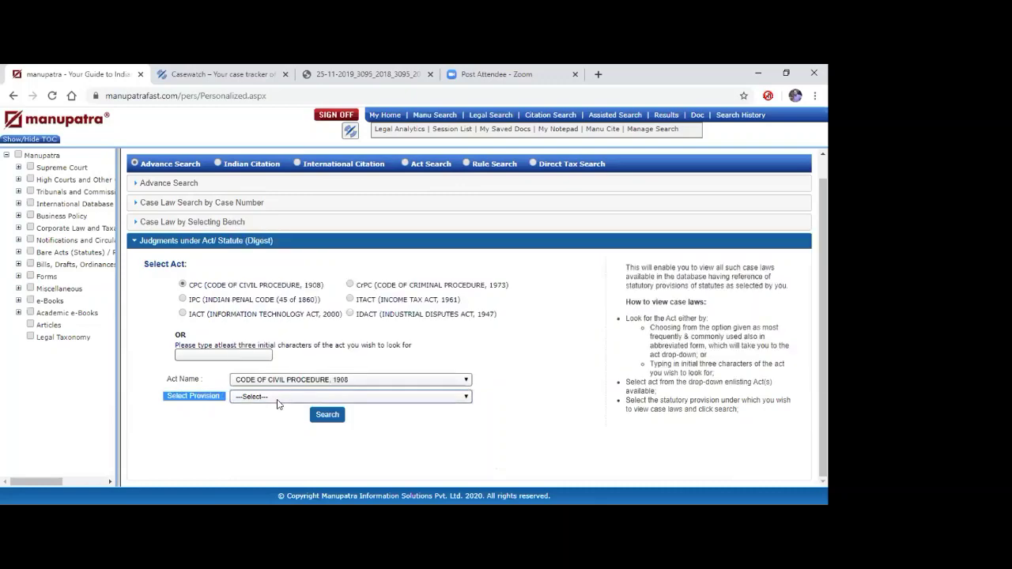
pyautogui.click(277, 398)
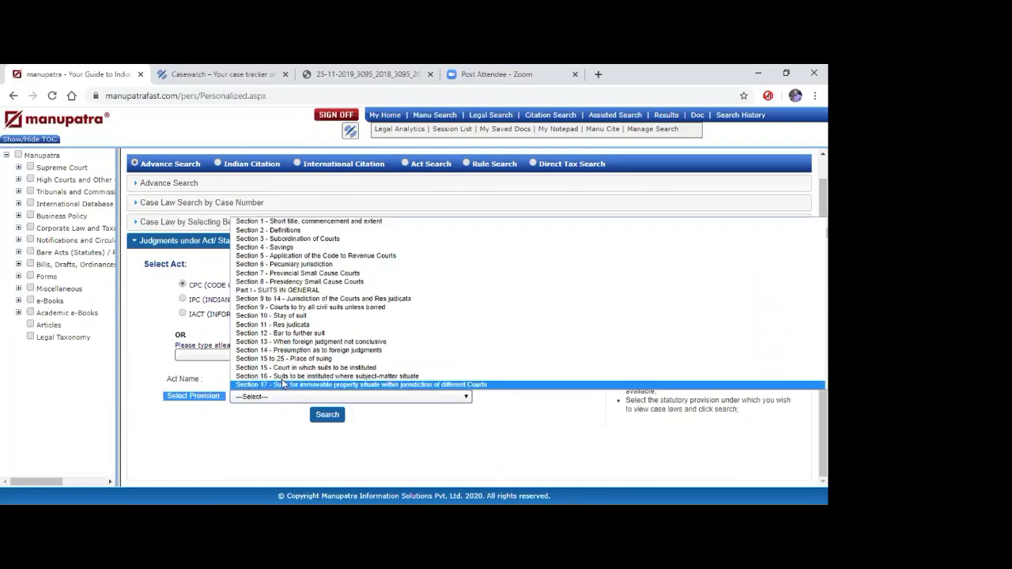
pyautogui.click(306, 350)
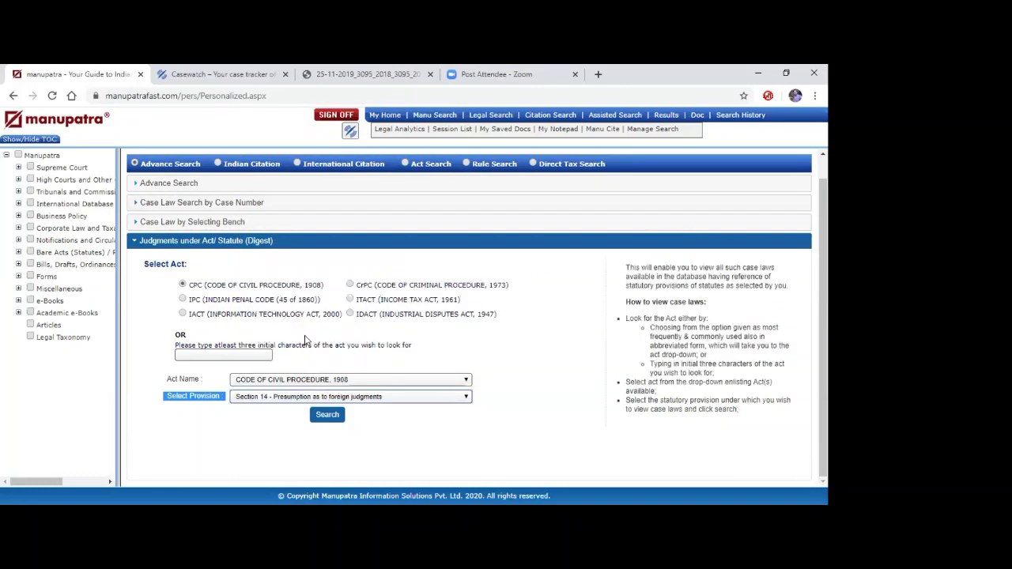
pyautogui.click(321, 418)
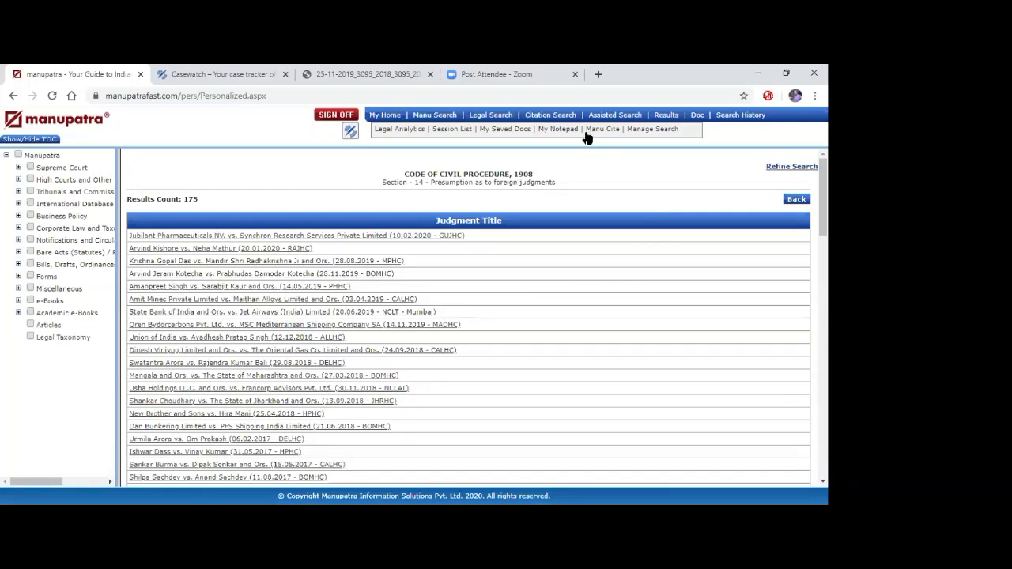
# Open Citation Search for Indian citations and view its Journal Titles list
pyautogui.click(543, 116)
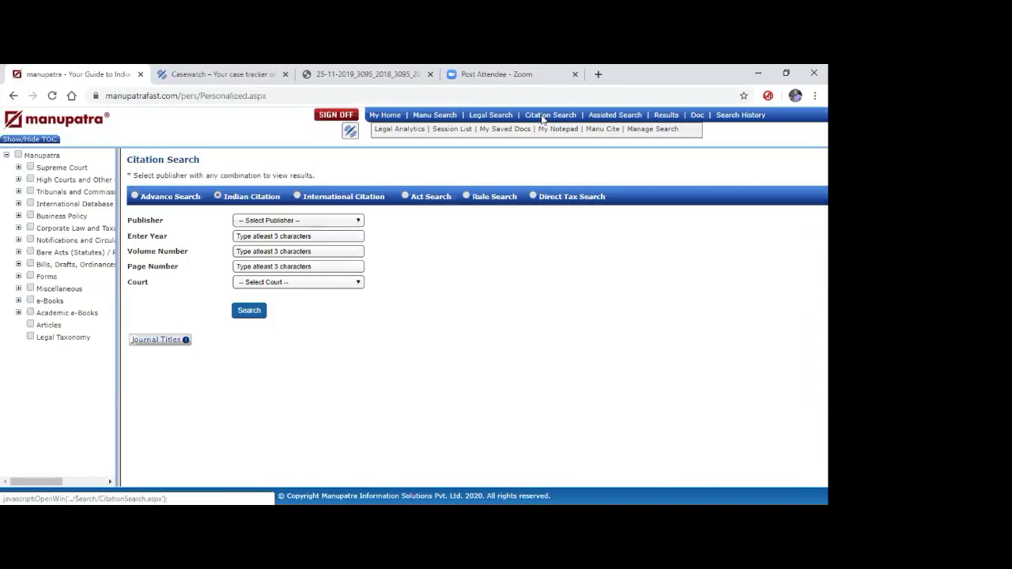
pyautogui.click(144, 345)
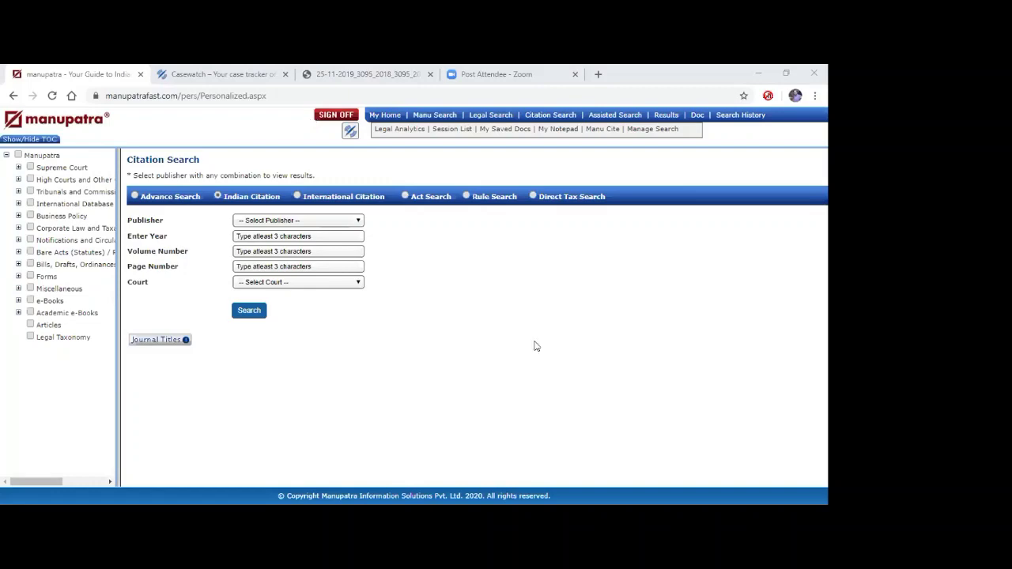
pyautogui.click(235, 380)
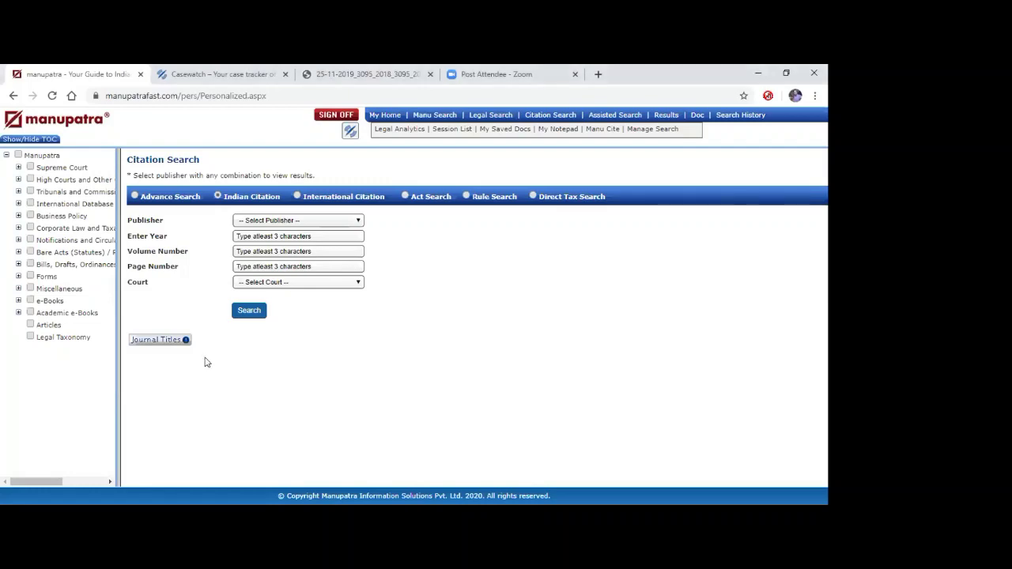
pyautogui.tripleClick(203, 362)
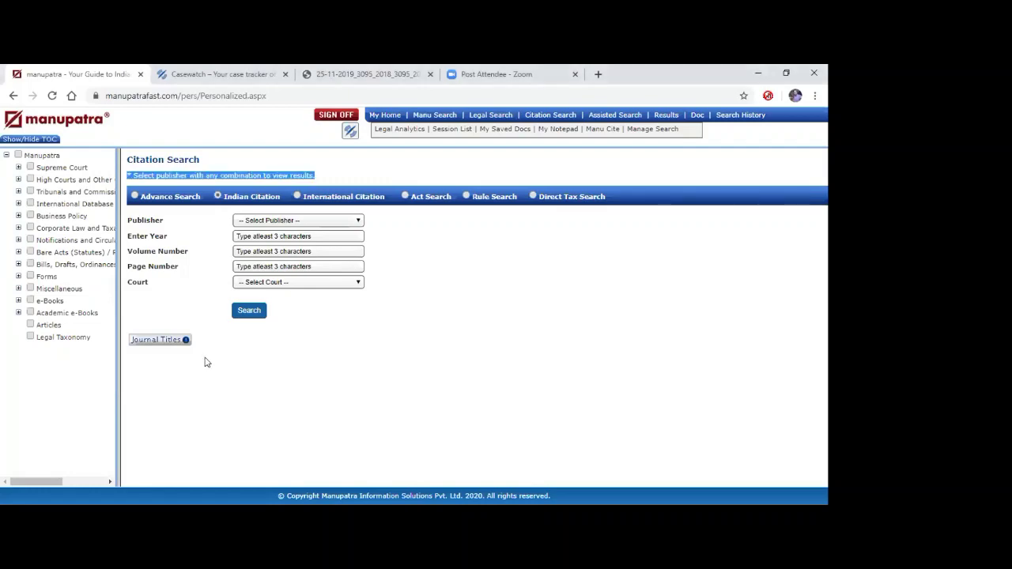
pyautogui.rightClick(161, 344)
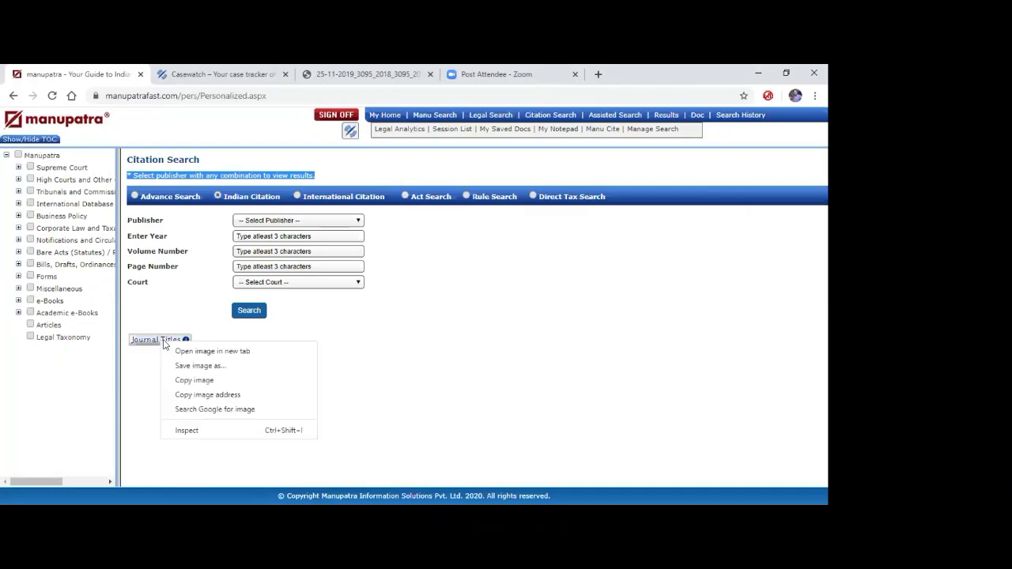
pyautogui.click(163, 344)
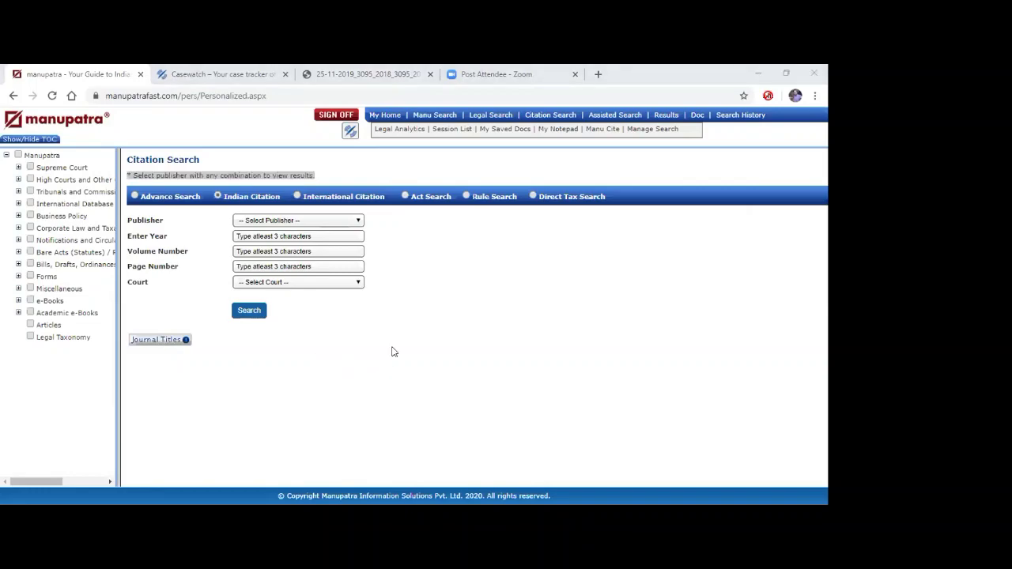
# Set the citation's Publisher to MANU and choose 2020 as the year
pyautogui.click(273, 224)
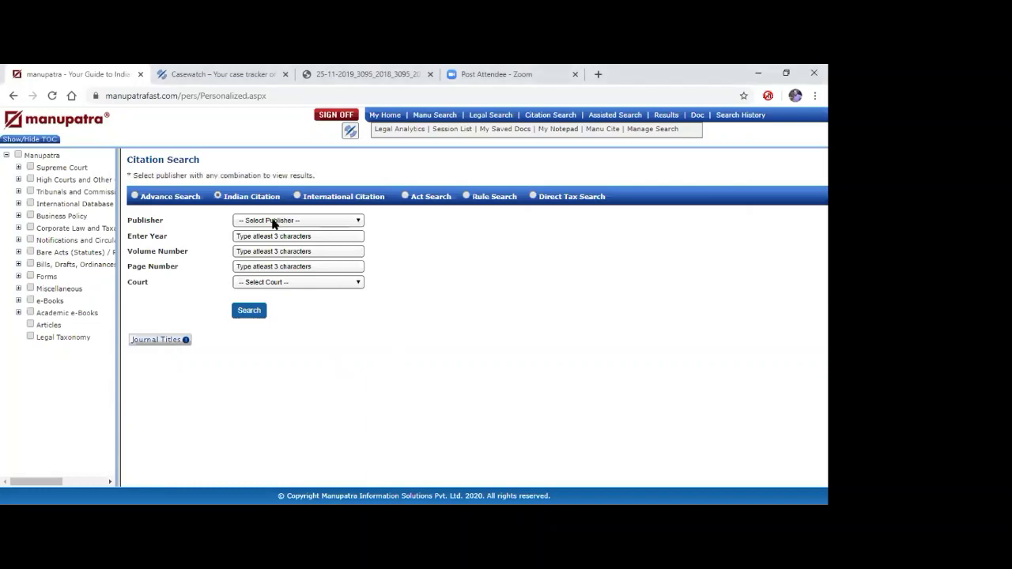
pyautogui.click(273, 224)
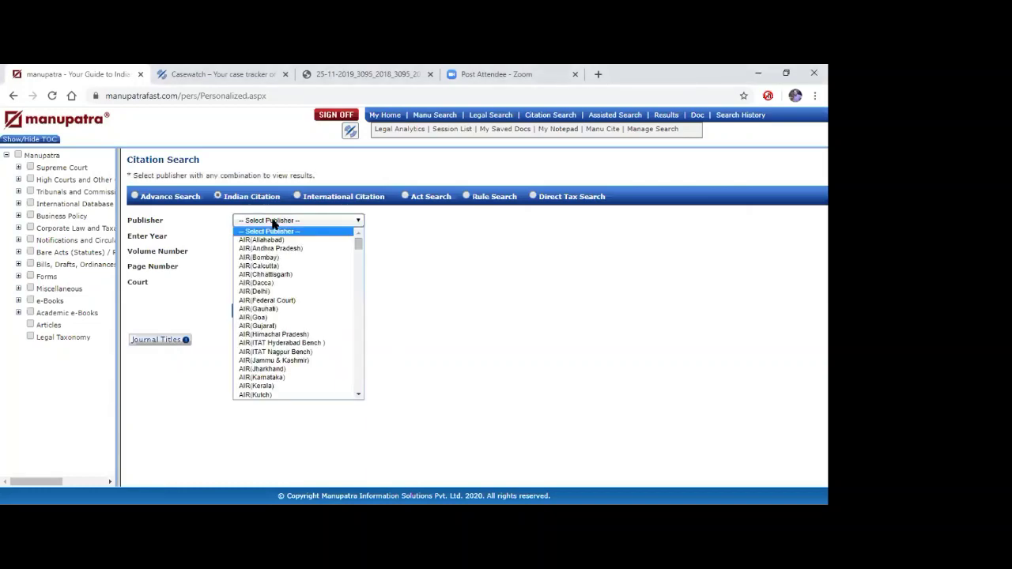
pyautogui.write('manu')
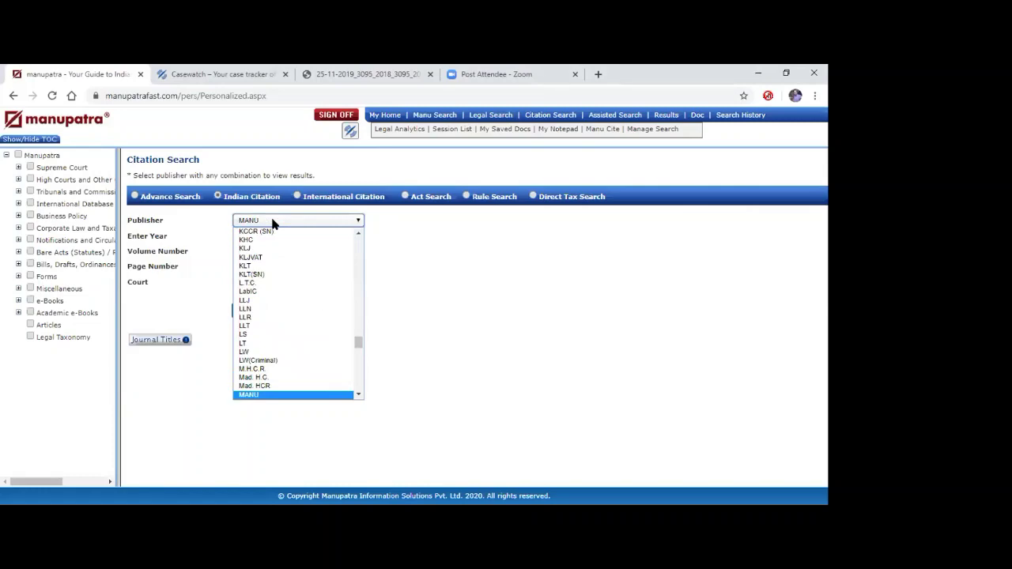
pyautogui.press('Return')
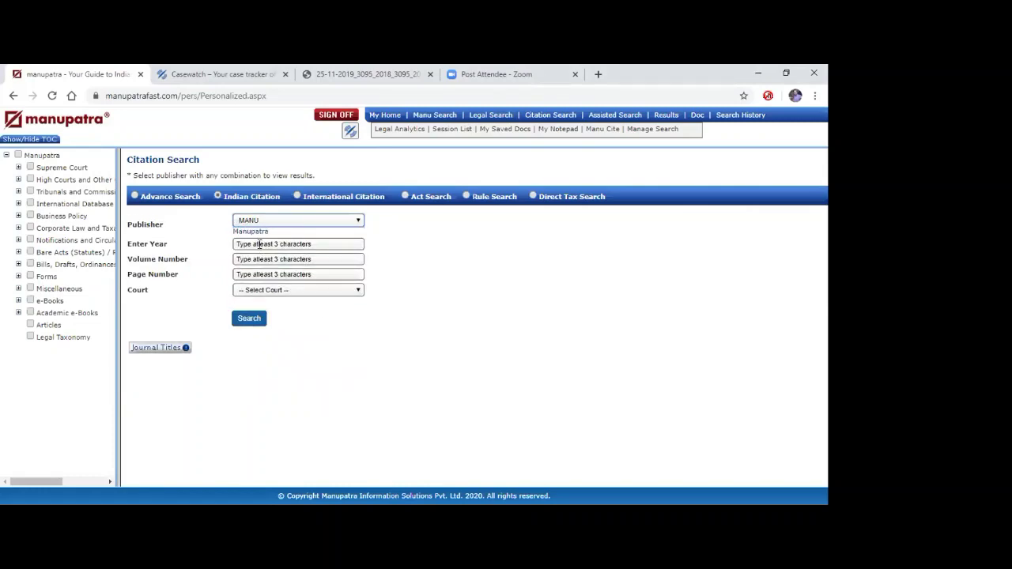
pyautogui.click(259, 245)
pyautogui.write('2020')
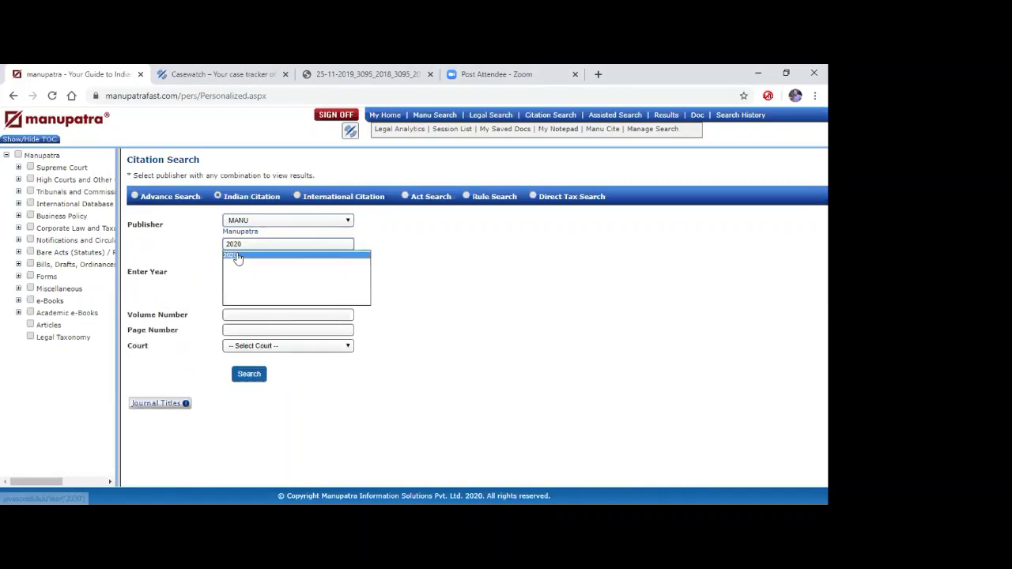
pyautogui.click(238, 257)
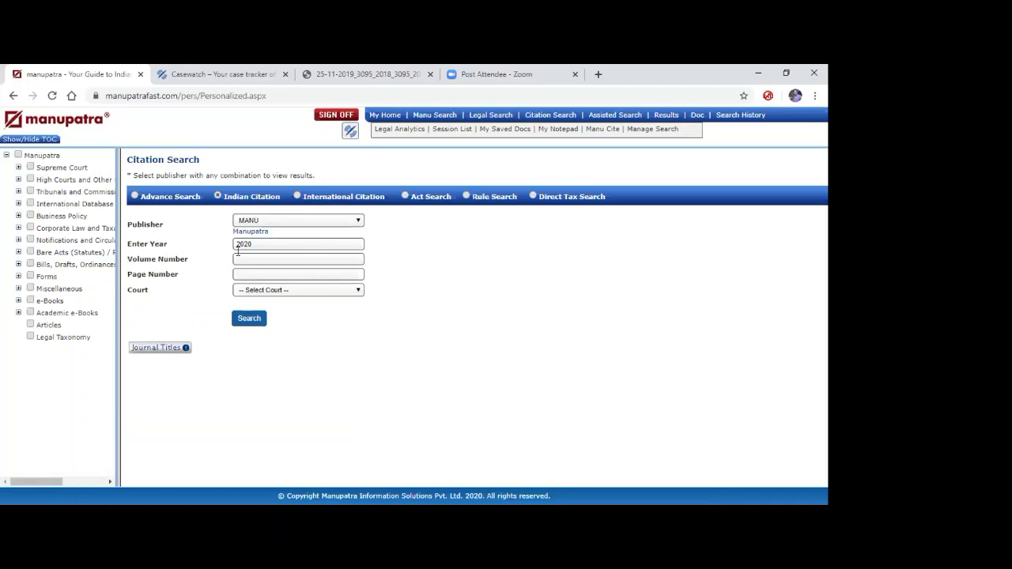
# Leave the volume number empty, enter page number 0040 and run the citation search
pyautogui.click(237, 257)
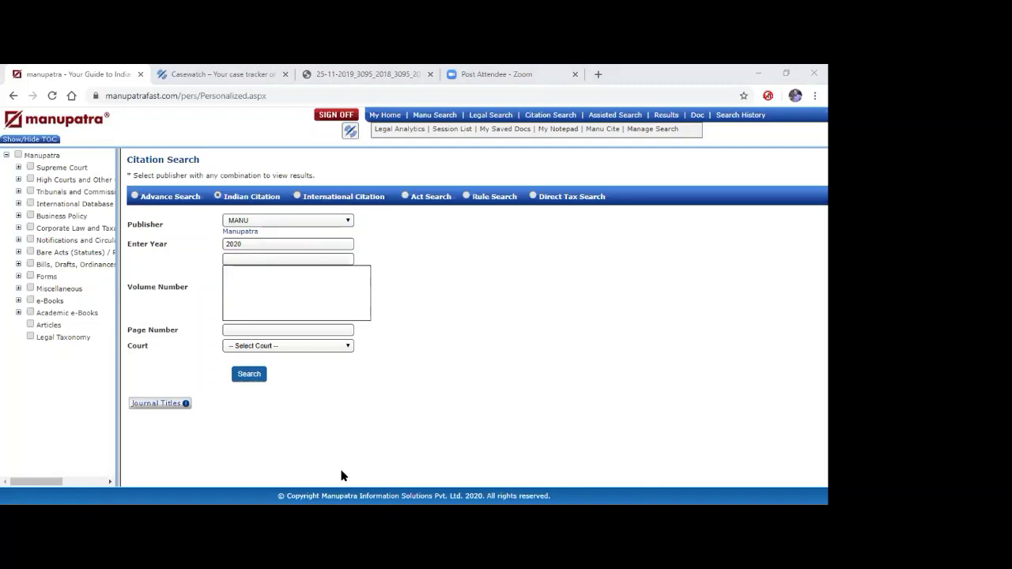
pyautogui.click(246, 326)
pyautogui.write('004')
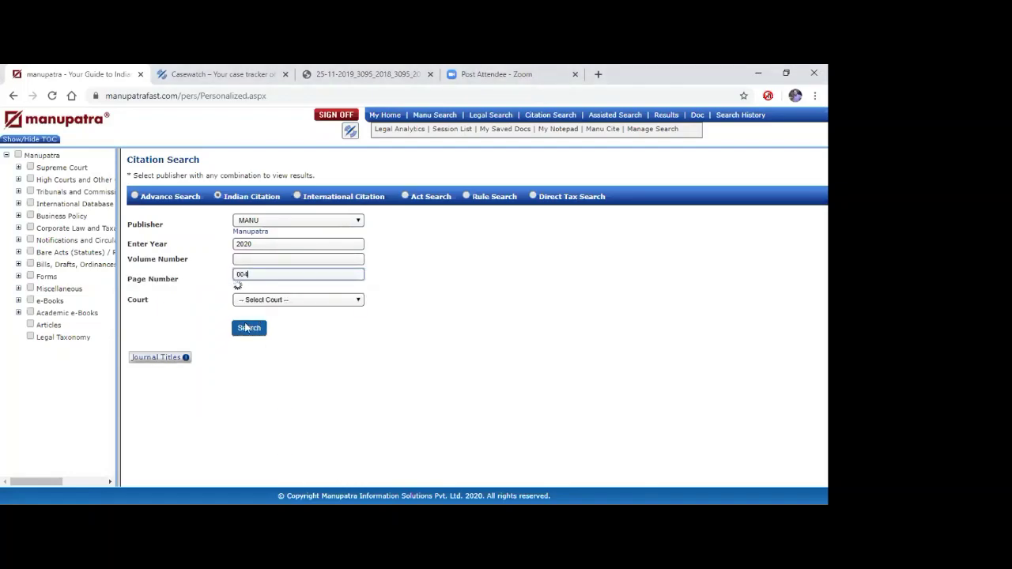
pyautogui.write('0')
pyautogui.click(244, 327)
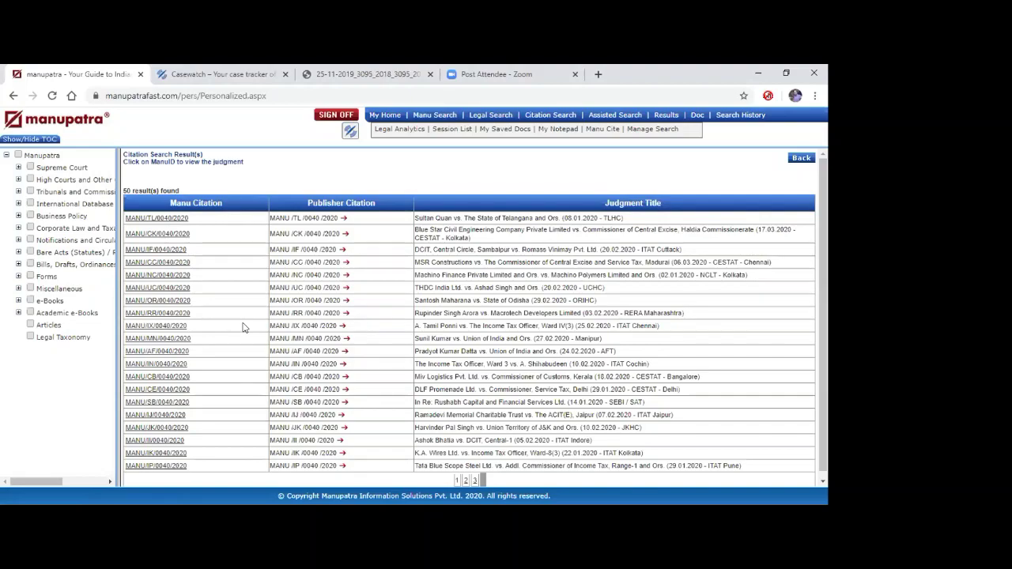
pyautogui.rightClick(243, 327)
pyautogui.press('Escape')
pyautogui.moveTo(616, 153); pyautogui.dragTo(612, 147)
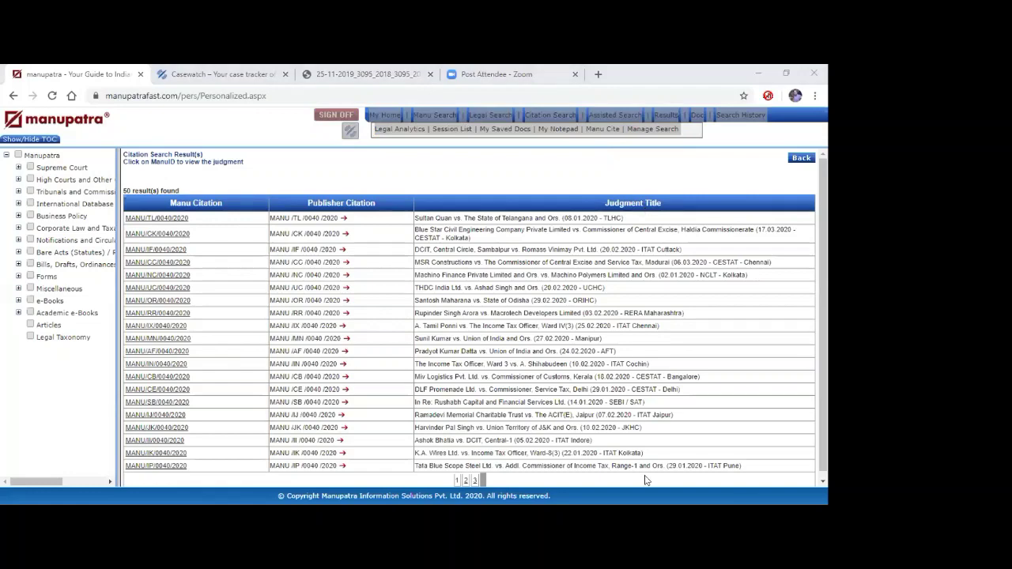
# Open a blank Citation Search form and select CTC as the Publisher
pyautogui.click(554, 117)
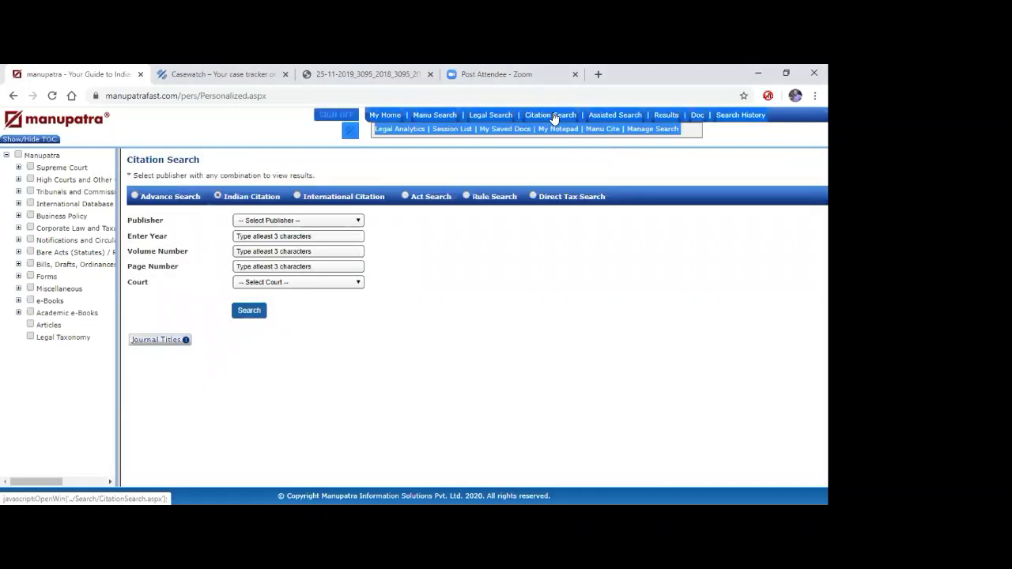
pyautogui.click(254, 222)
pyautogui.write('ctc')
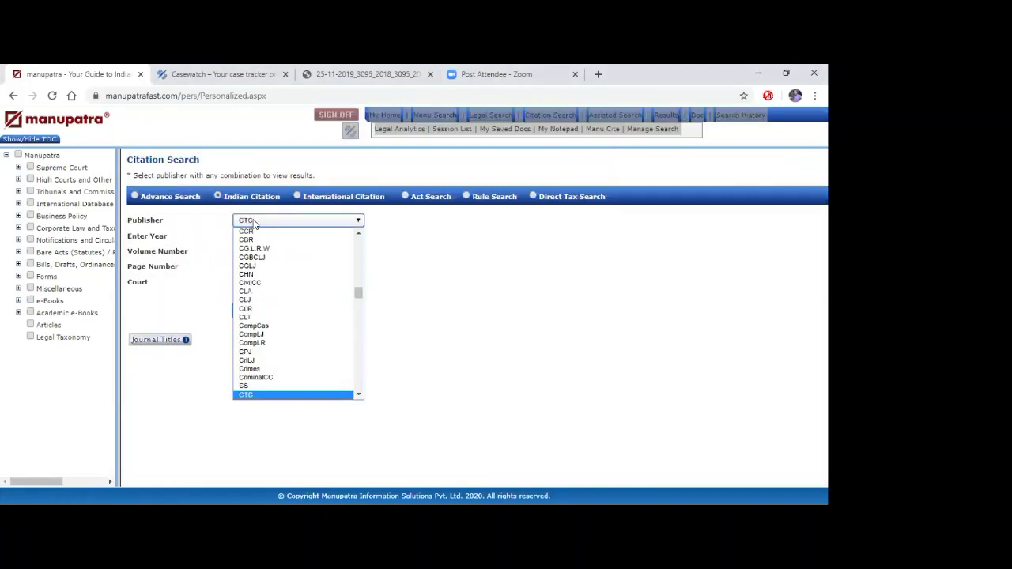
pyautogui.press('Return')
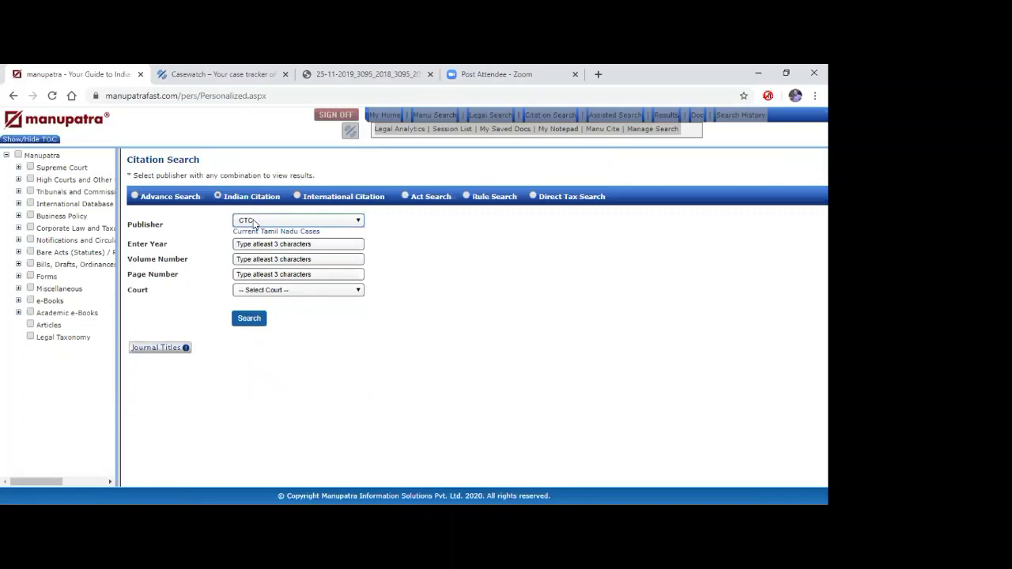
pyautogui.click(254, 223)
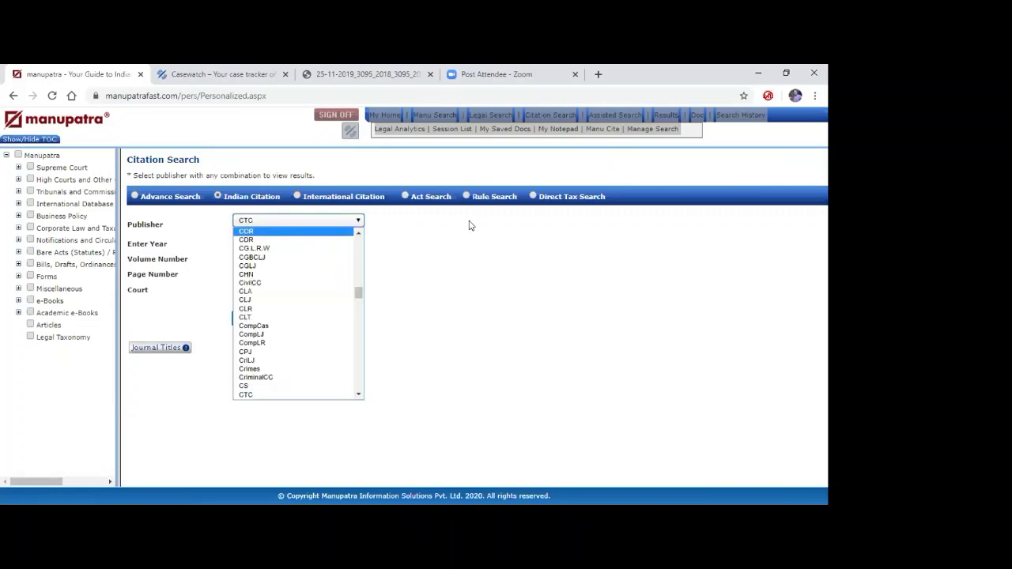
pyautogui.press('Down')
pyautogui.press('Down')
pyautogui.press('Down')
pyautogui.press('Down')
pyautogui.press('Down')
pyautogui.press('Down')
pyautogui.press('Down')
pyautogui.press('Down')
pyautogui.press('Down')
pyautogui.press('Down')
pyautogui.press('Down')
pyautogui.press('Down')
pyautogui.press('Down')
pyautogui.press('Down')
pyautogui.press('Down')
pyautogui.press('Down')
pyautogui.press('Down')
pyautogui.press('Down')
pyautogui.press('Down')
pyautogui.press('Down')
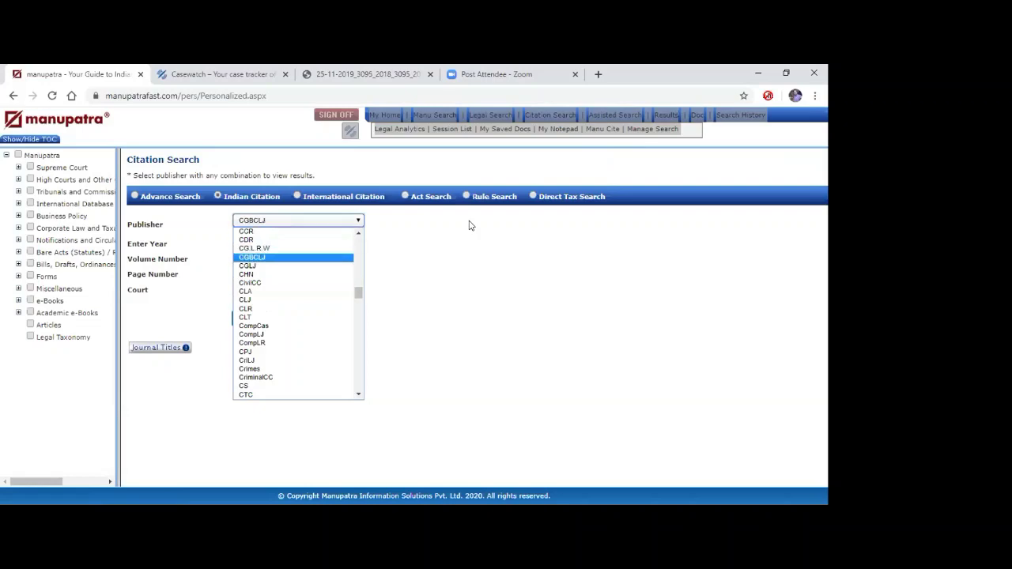
pyautogui.press('Up')
pyautogui.press('Return')
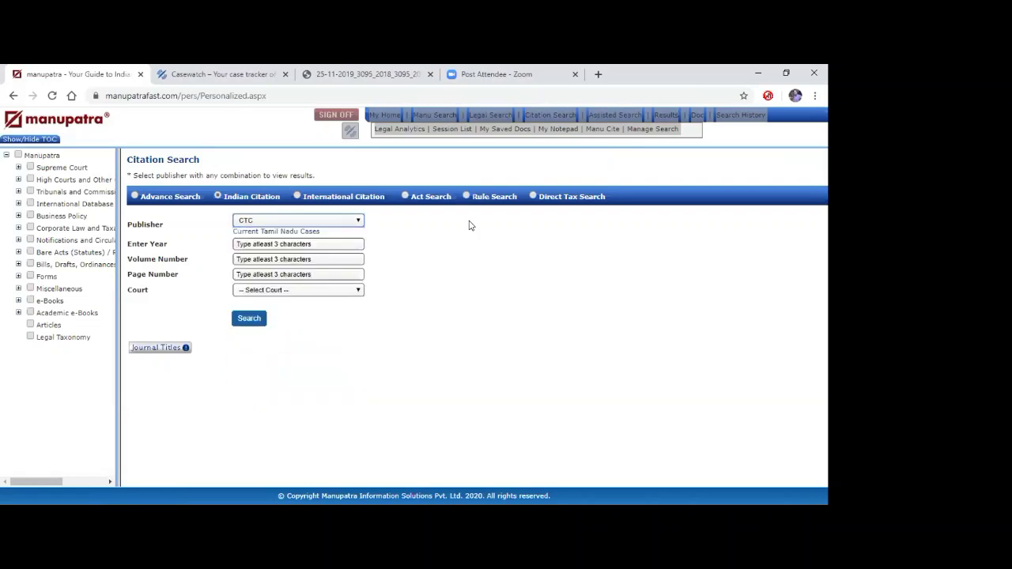
pyautogui.rightClick(469, 225)
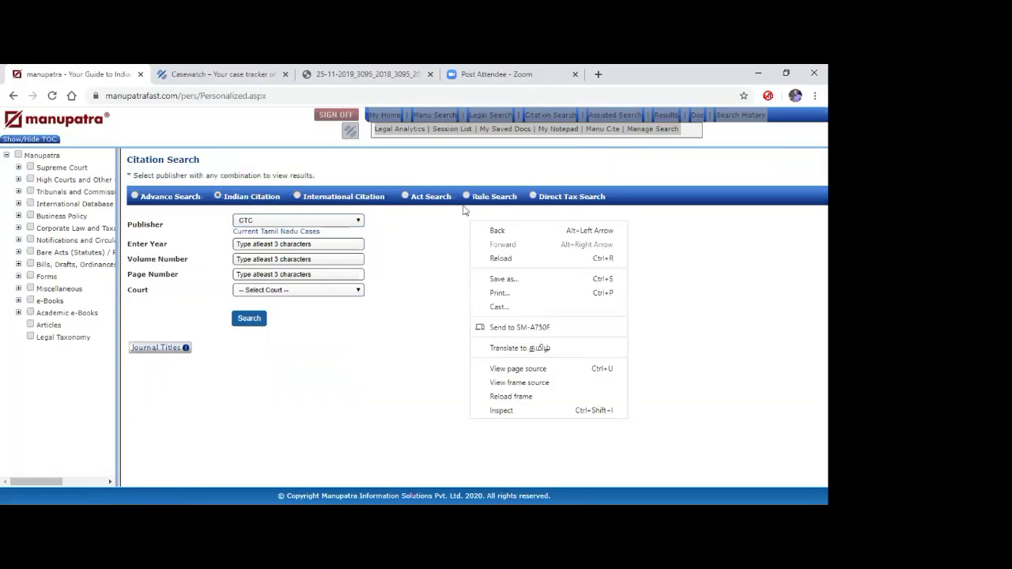
pyautogui.click(464, 210)
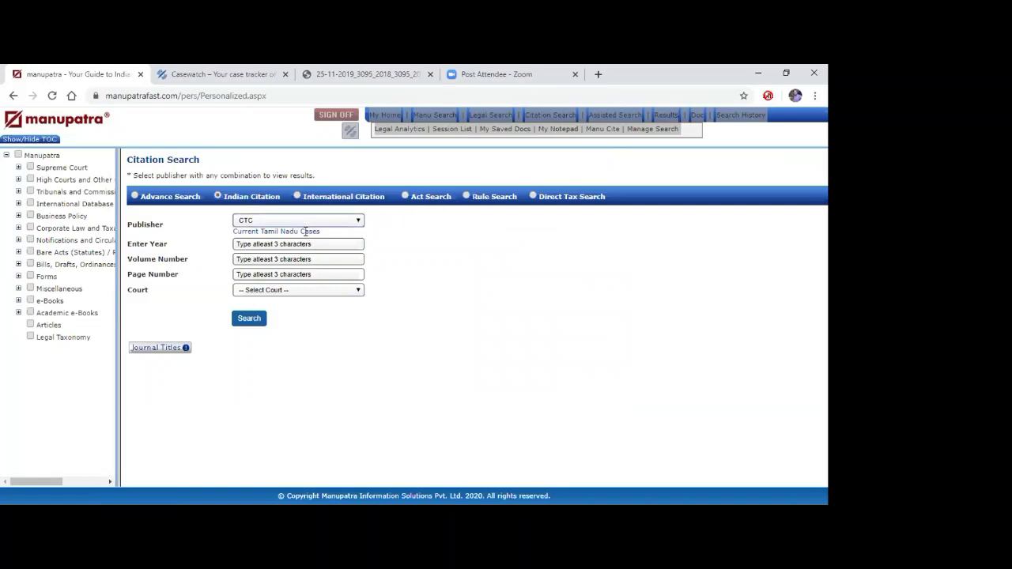
# Enter 2019 as the citation year for the CTC publisher
pyautogui.press('Tab')
pyautogui.write('2019')
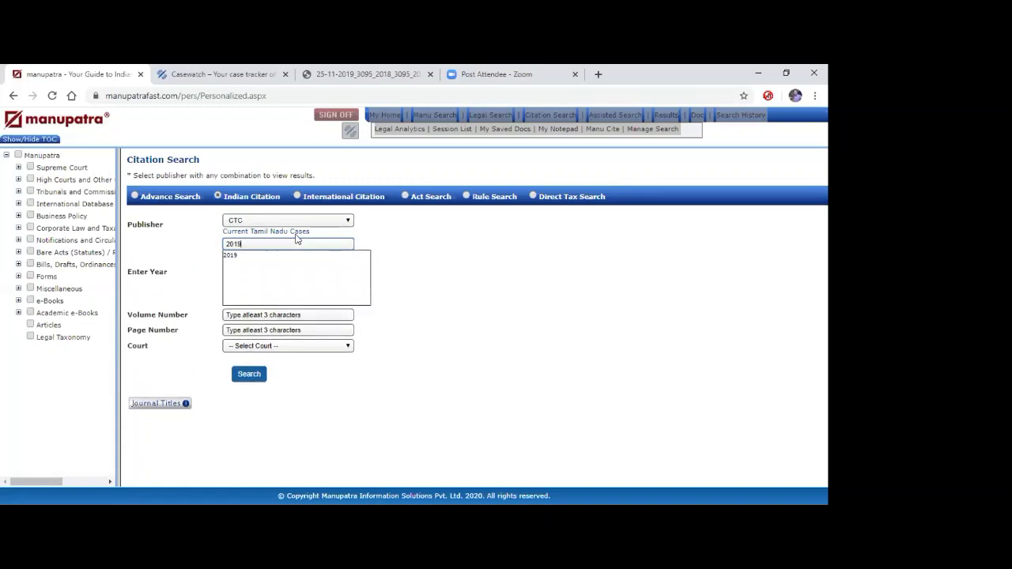
pyautogui.press('Tab')
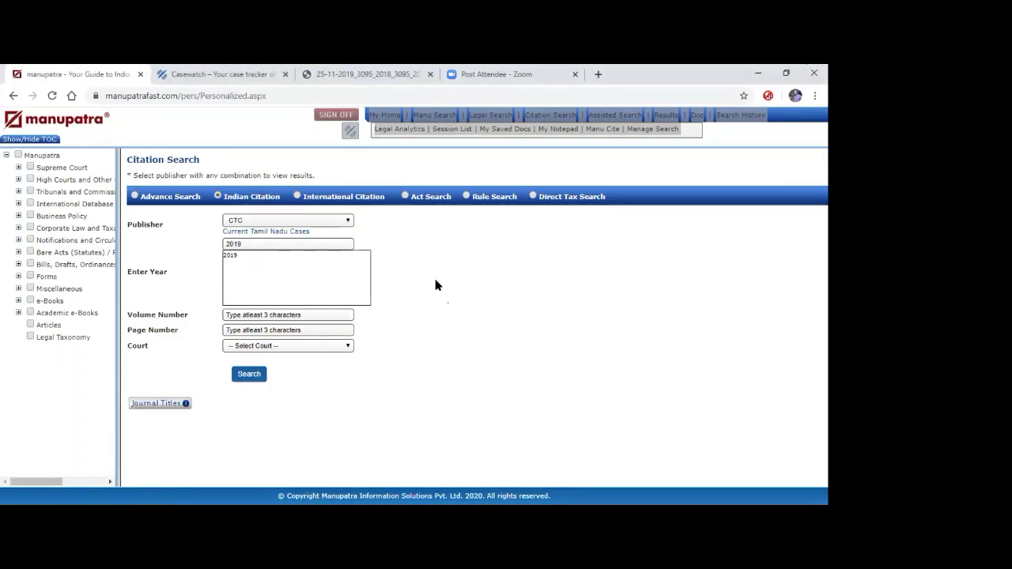
pyautogui.click(275, 220)
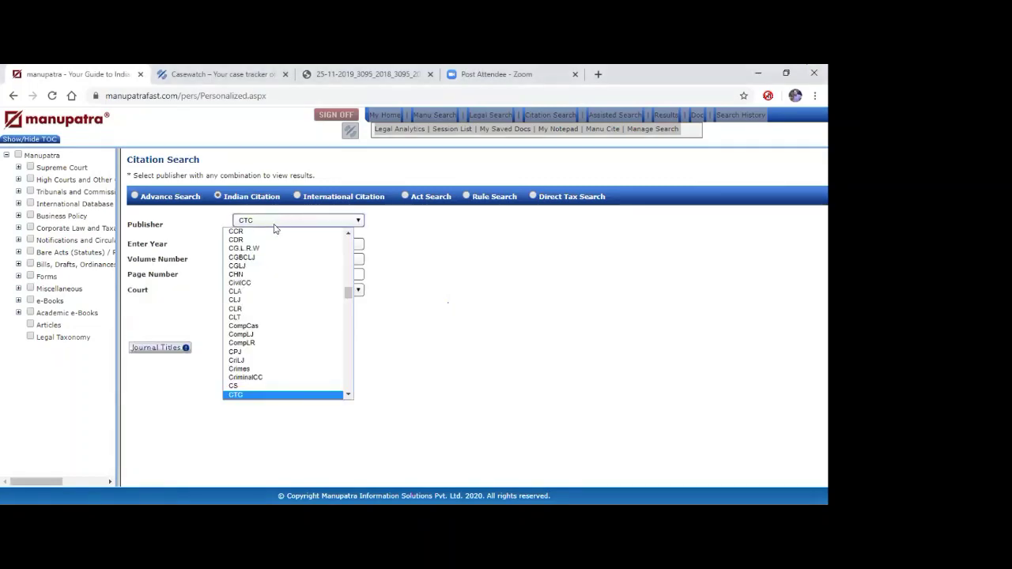
pyautogui.click(274, 226)
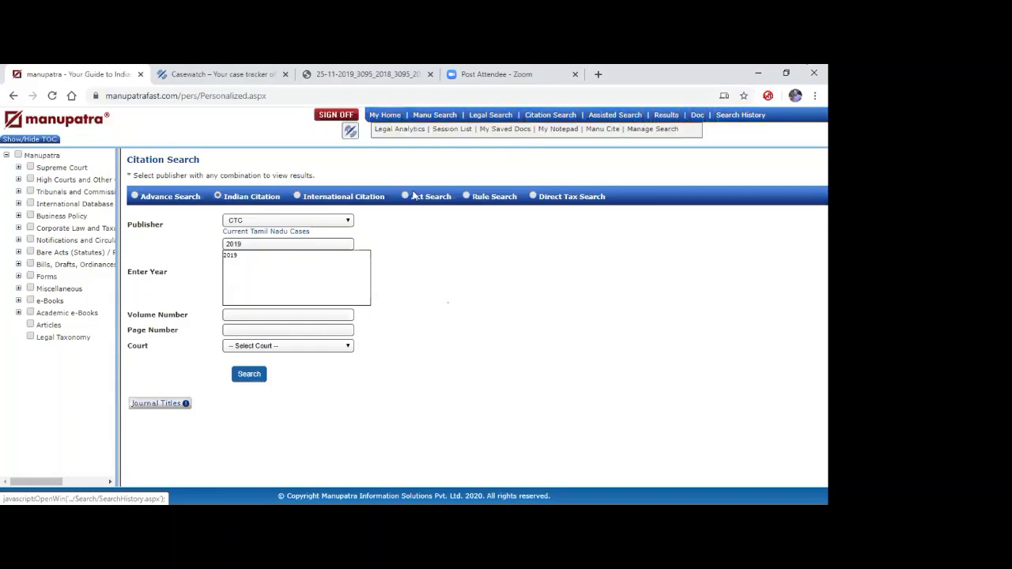
# Enter volume number 3 and page number 56, and run the citation search
pyautogui.click(254, 315)
pyautogui.write('3')
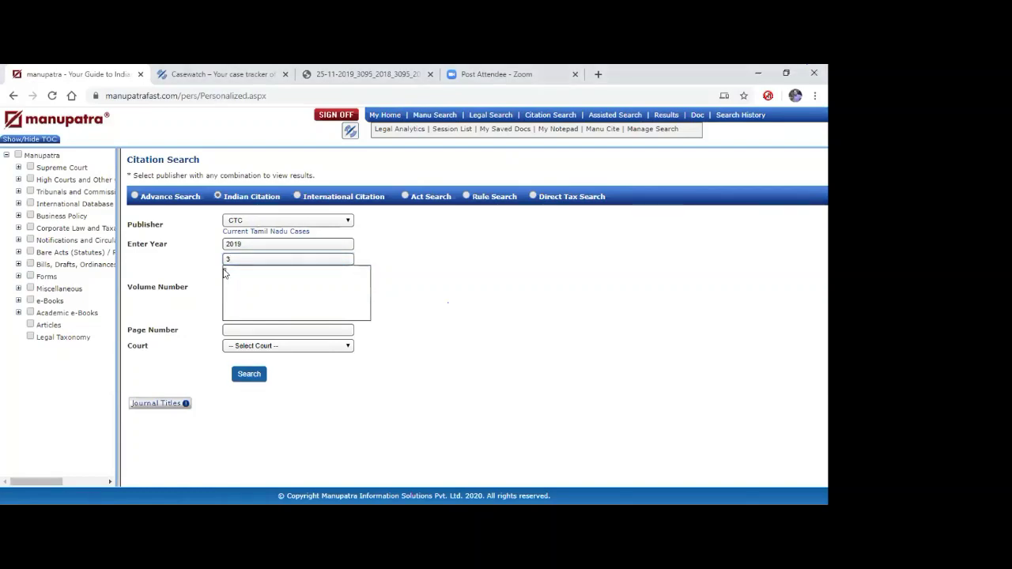
pyautogui.press('Tab')
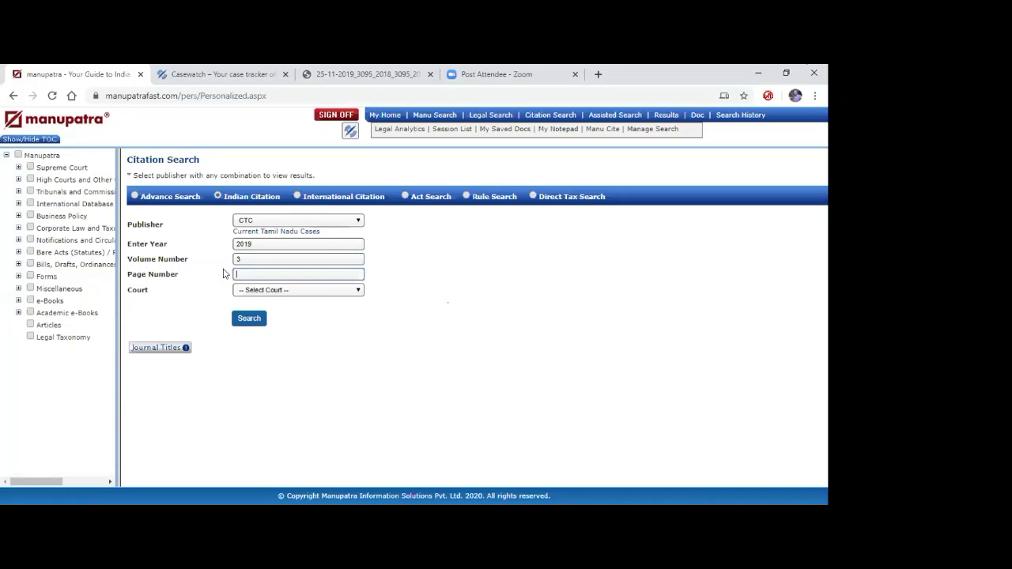
pyautogui.write('56')
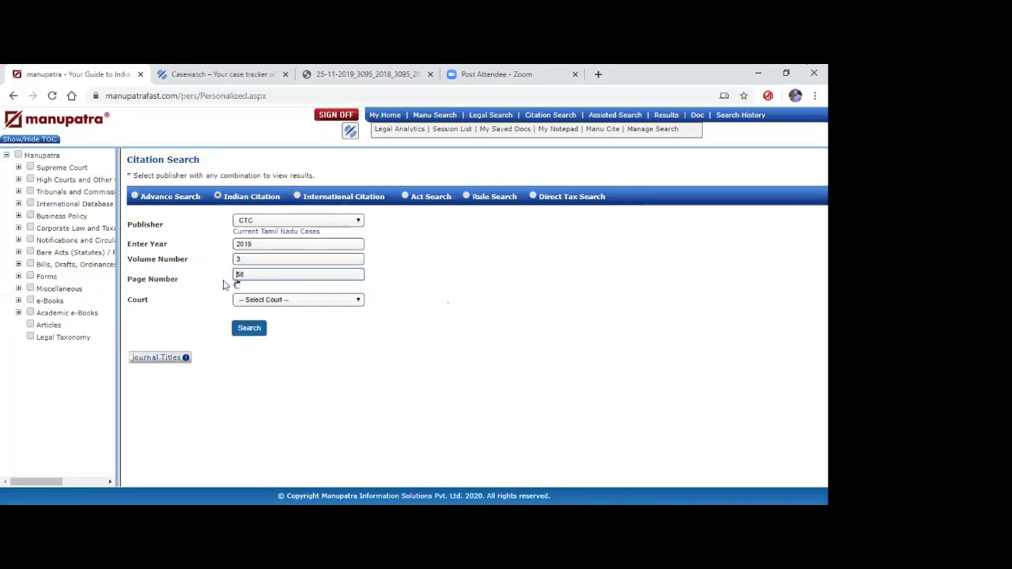
pyautogui.press('Down')
pyautogui.press('Return')
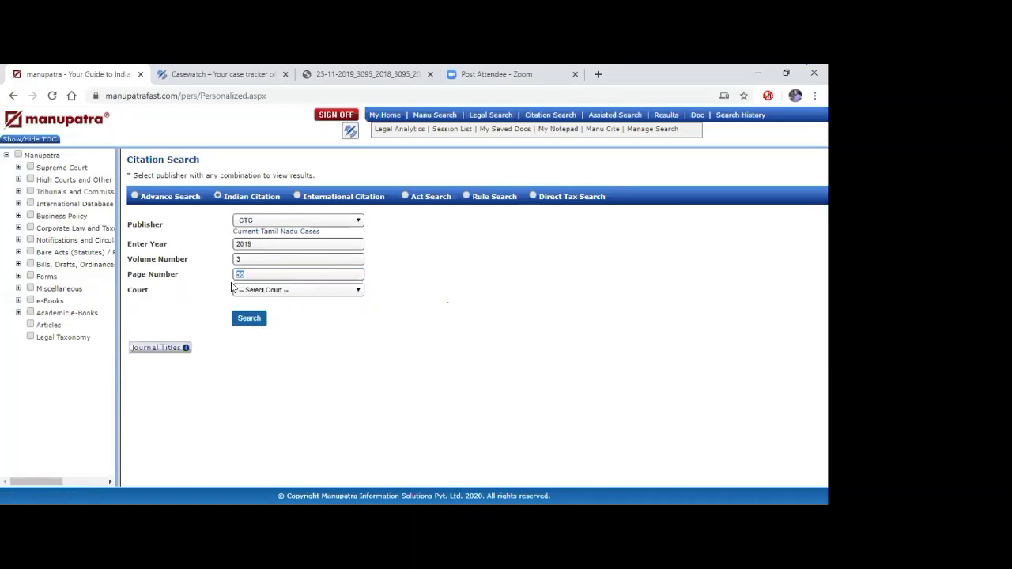
pyautogui.moveTo(303, 175); pyautogui.dragTo(279, 346)
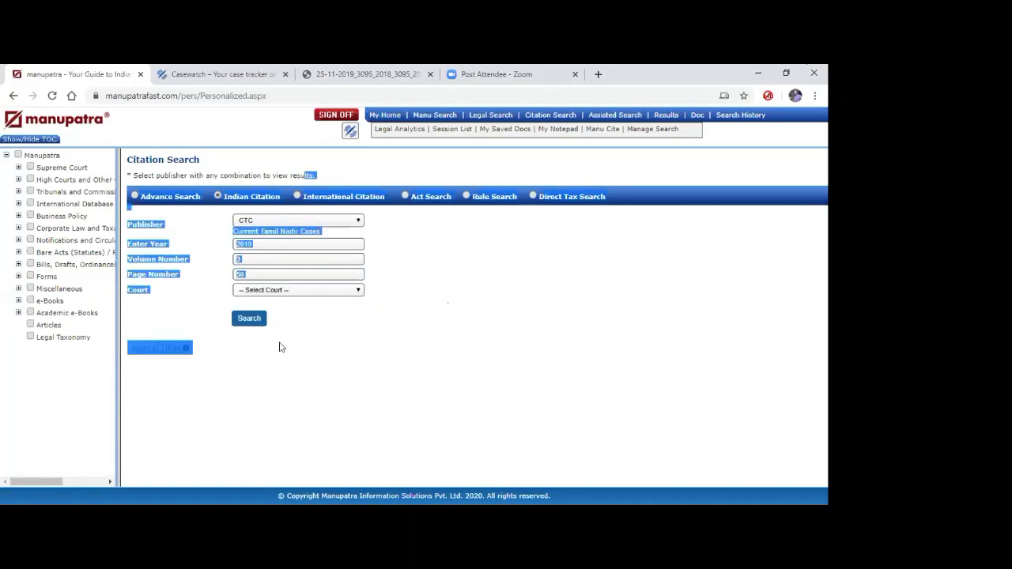
pyautogui.click(279, 346)
pyautogui.click(251, 321)
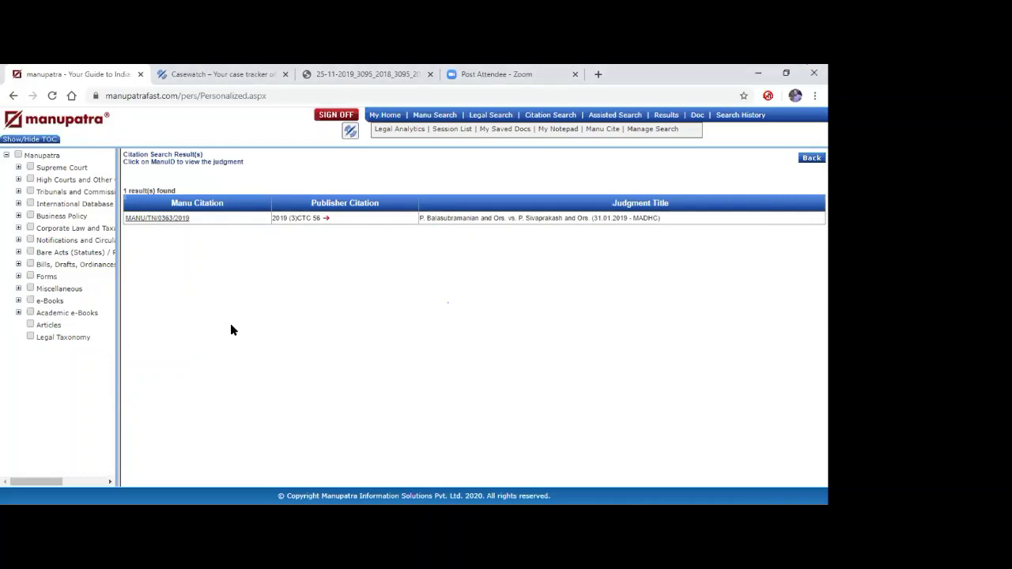
pyautogui.hotkey('ctrl', 'a')
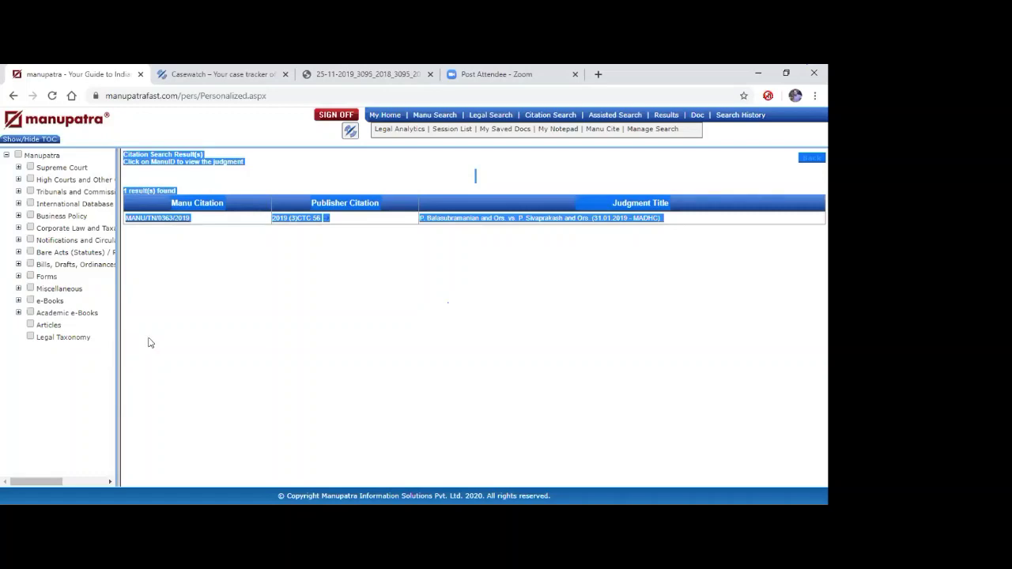
pyautogui.click(397, 256)
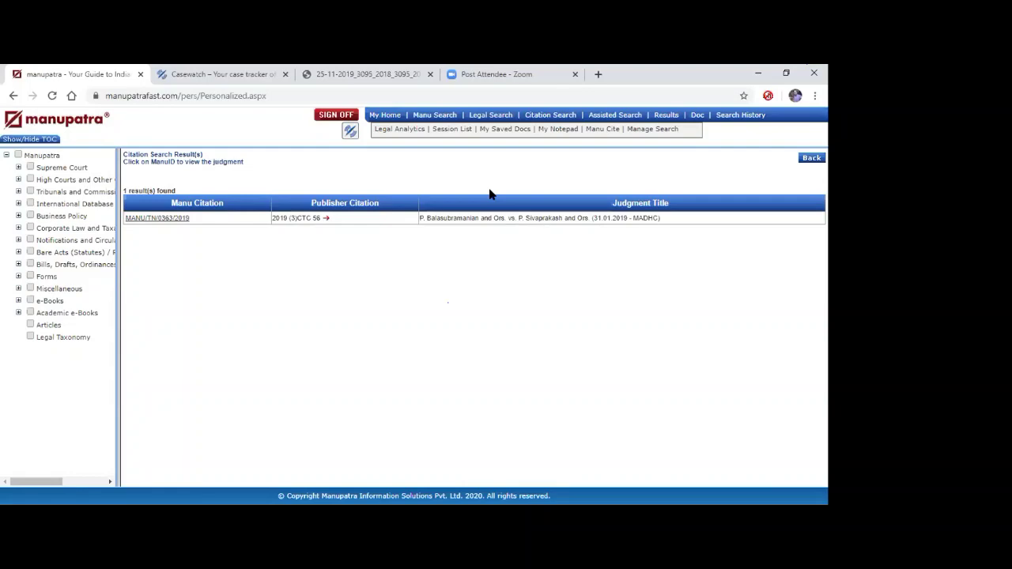
pyautogui.click(559, 131)
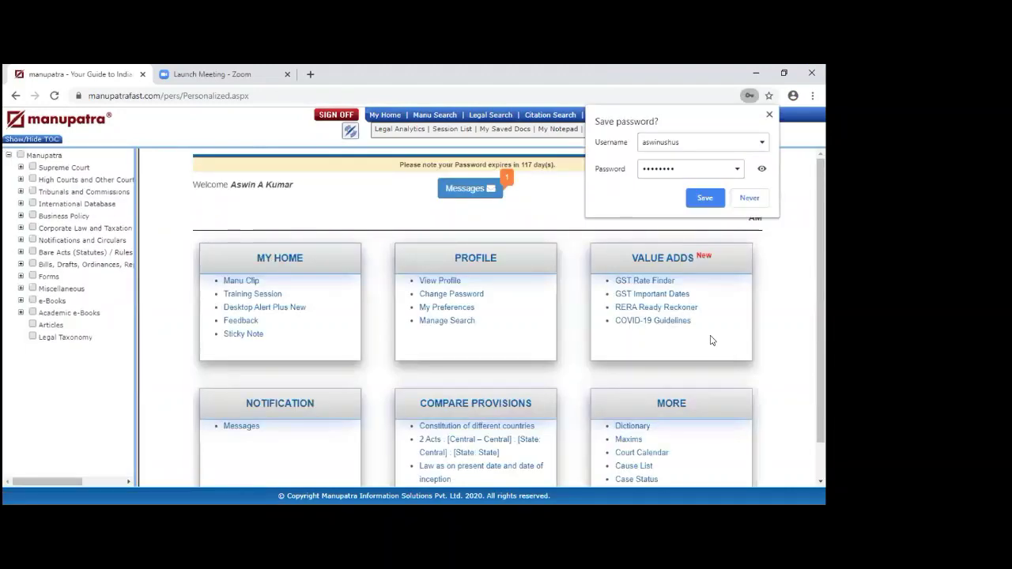
# Decline saving the password and start an Assisted Search requiring all of the words "fundamental right"
pyautogui.click(747, 199)
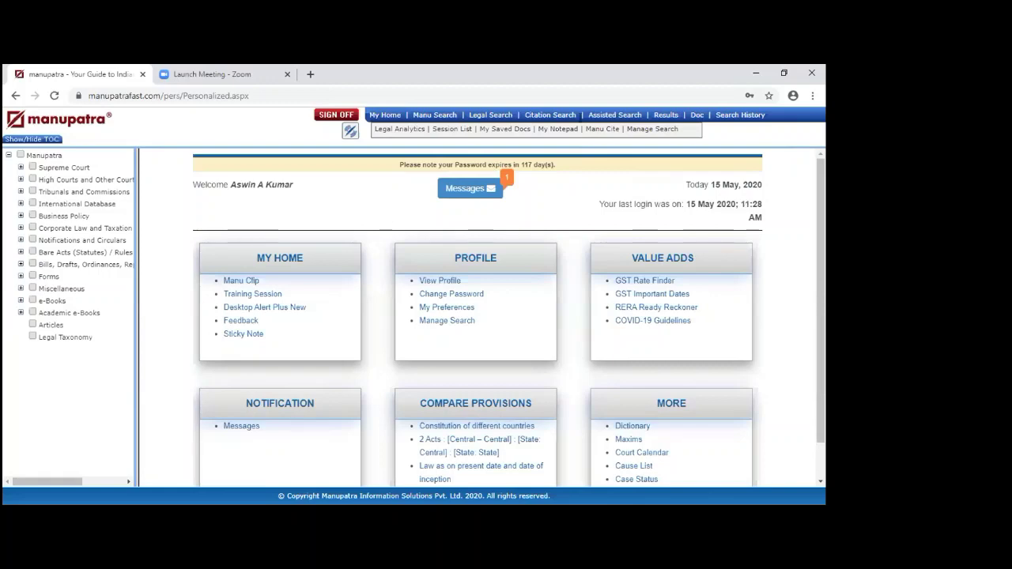
pyautogui.click(614, 116)
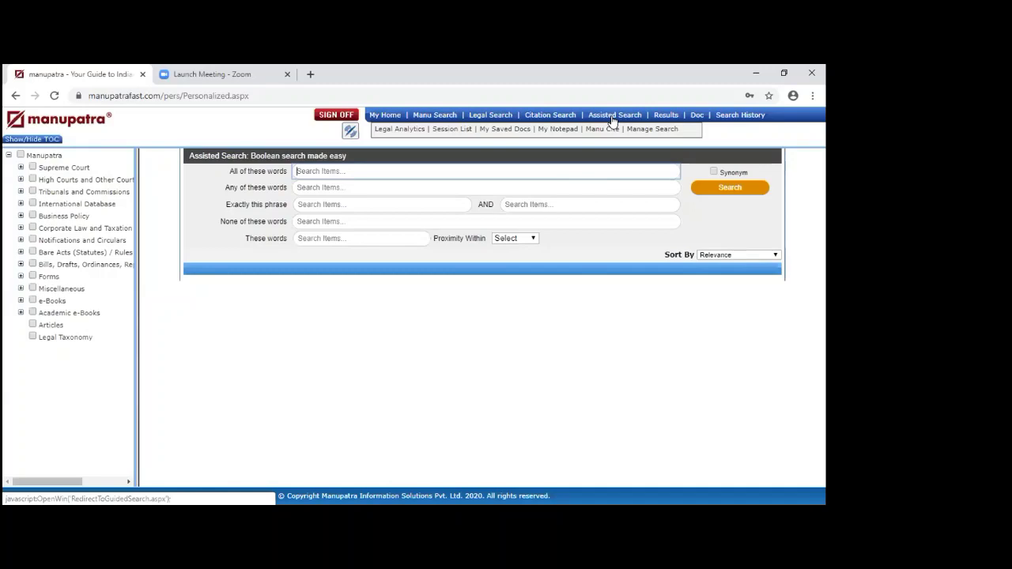
pyautogui.write('fundamental right')
pyautogui.press('Tab')
pyautogui.press('Tab')
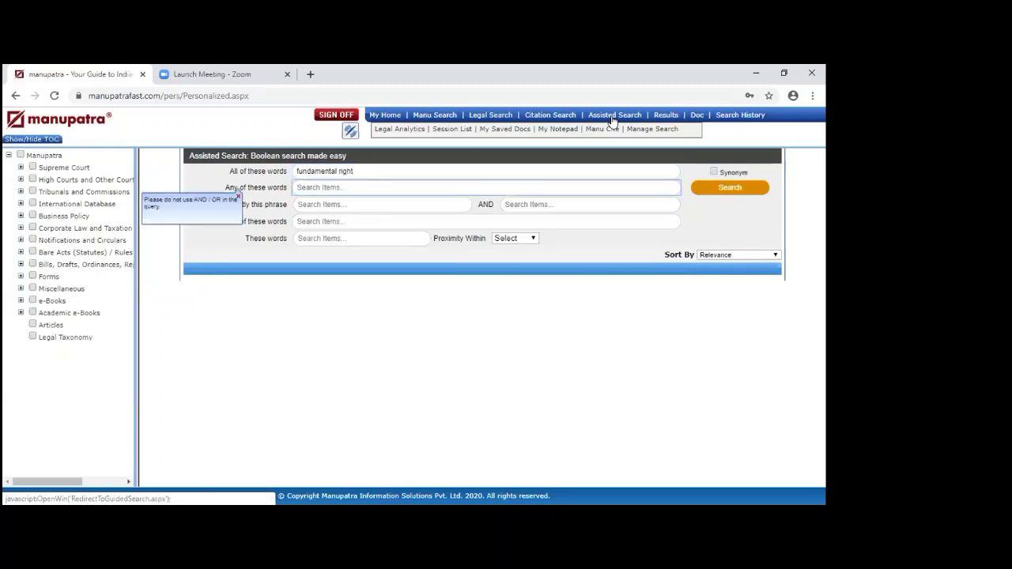
# Add "arbitration proceeding award" as any of these words and "appreciation evidence" as the exact phrase, and run the search
pyautogui.write('arbitration')
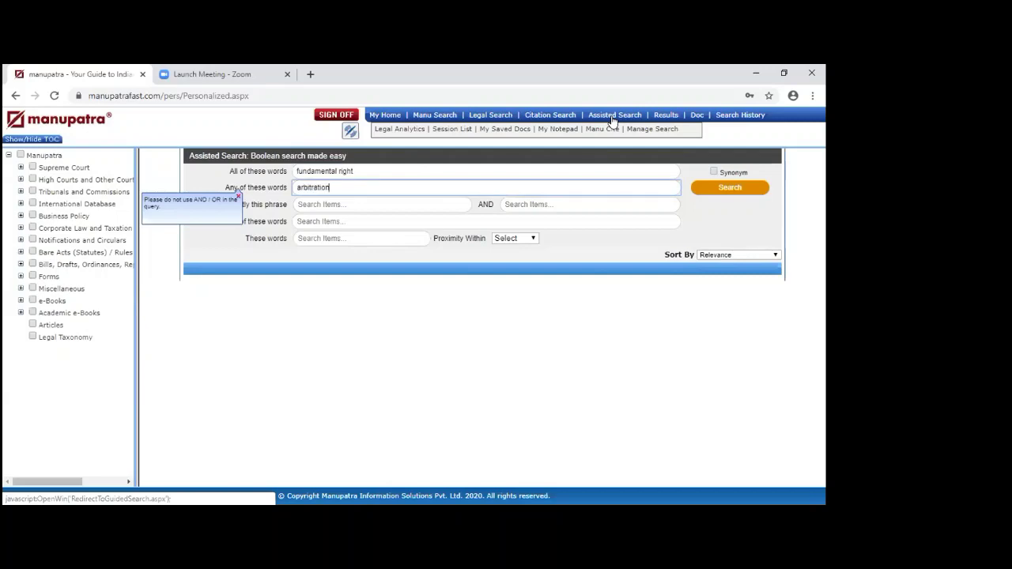
pyautogui.write(' proceeding award')
pyautogui.press('Tab')
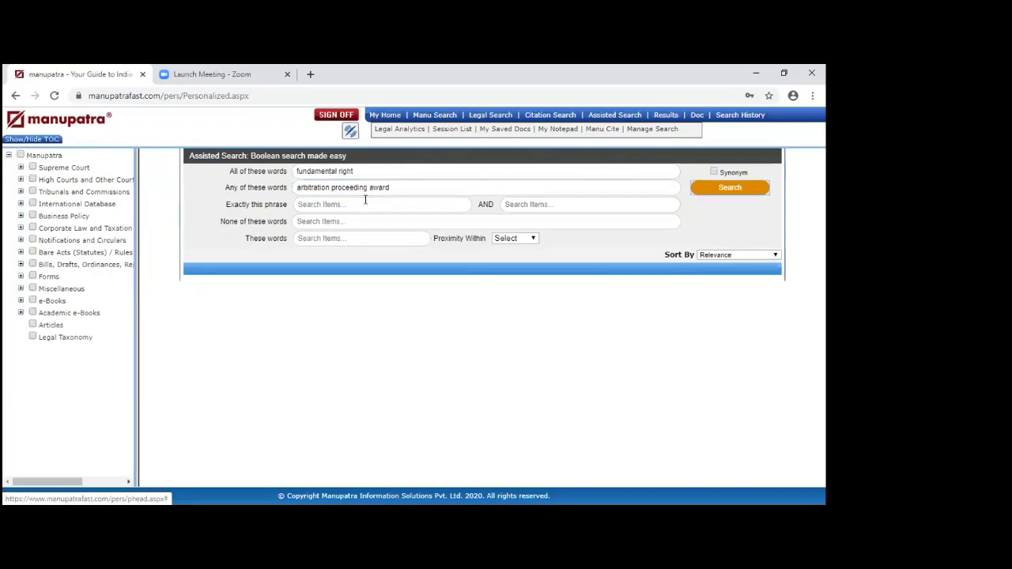
pyautogui.click(365, 200)
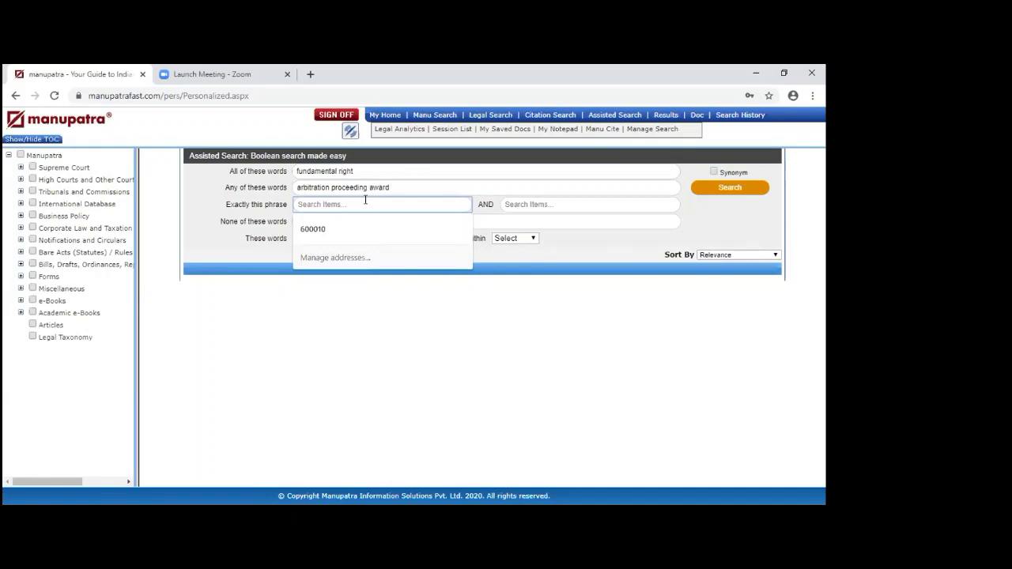
pyautogui.write('appre')
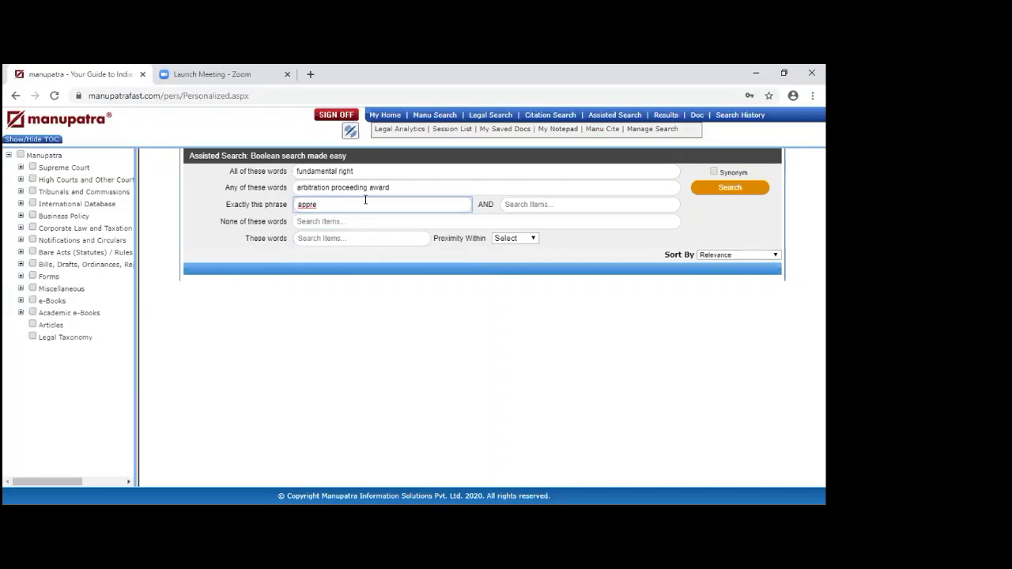
pyautogui.write('ciation evidence')
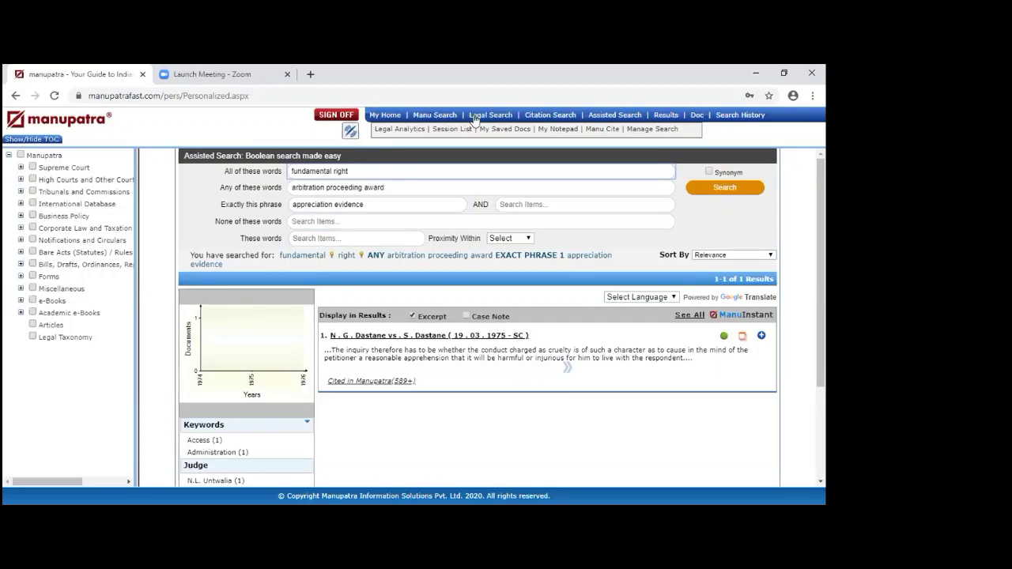
# Open Manu Search and enter the query arbitration proceeding award
pyautogui.click(434, 116)
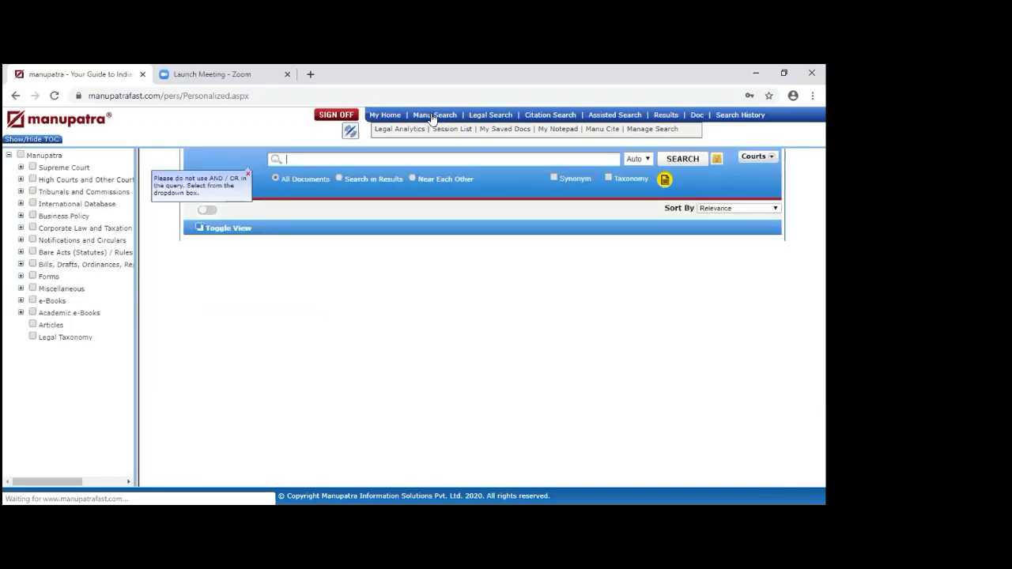
pyautogui.click(716, 160)
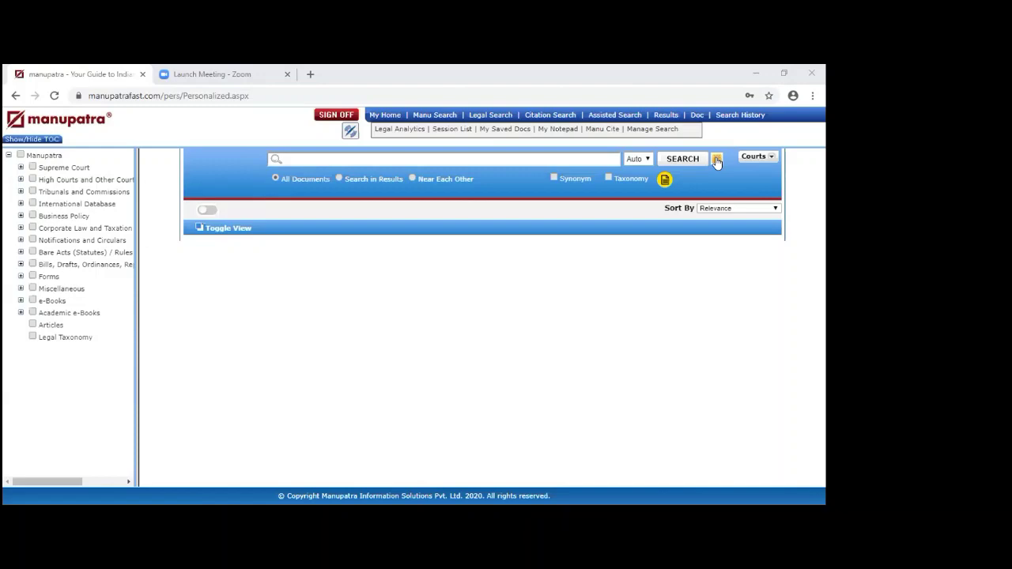
pyautogui.click(385, 159)
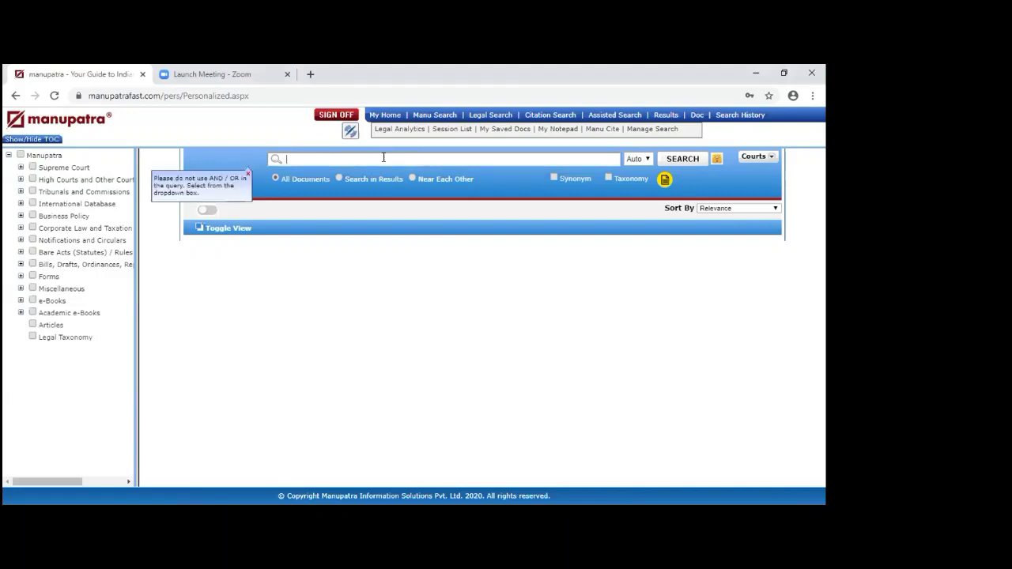
pyautogui.write('arbitration ')
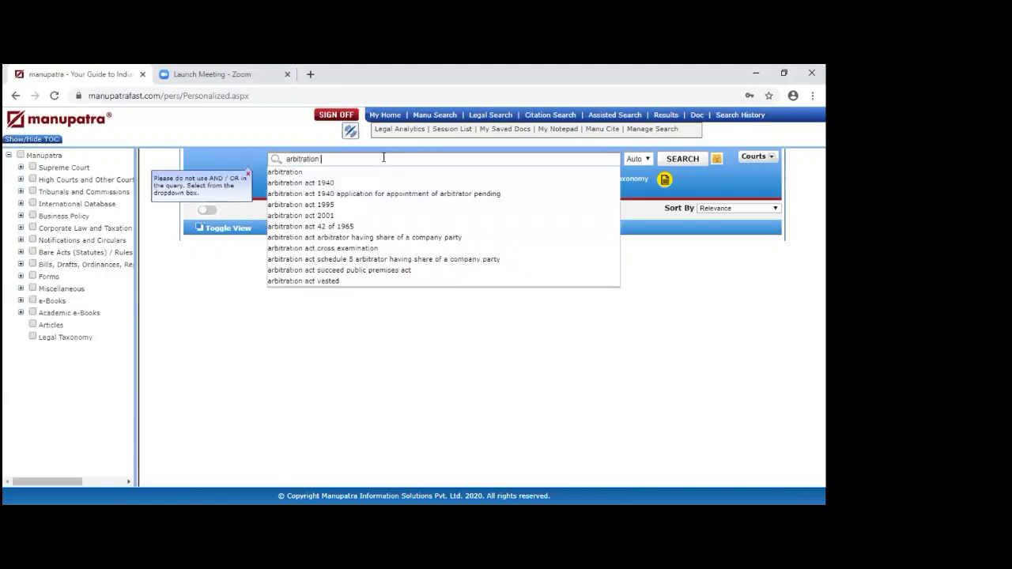
pyautogui.write('proceeding')
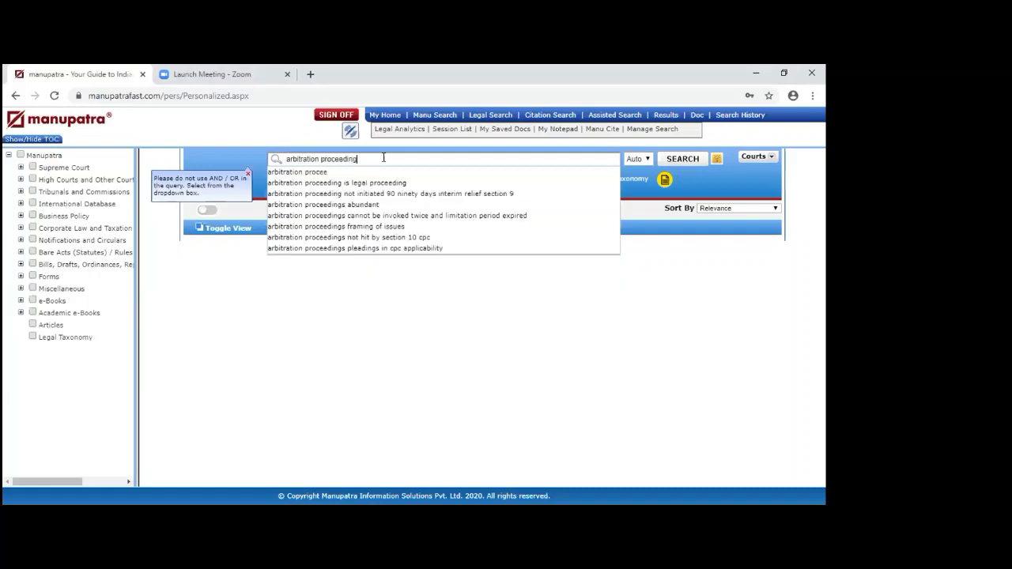
pyautogui.write(' award')
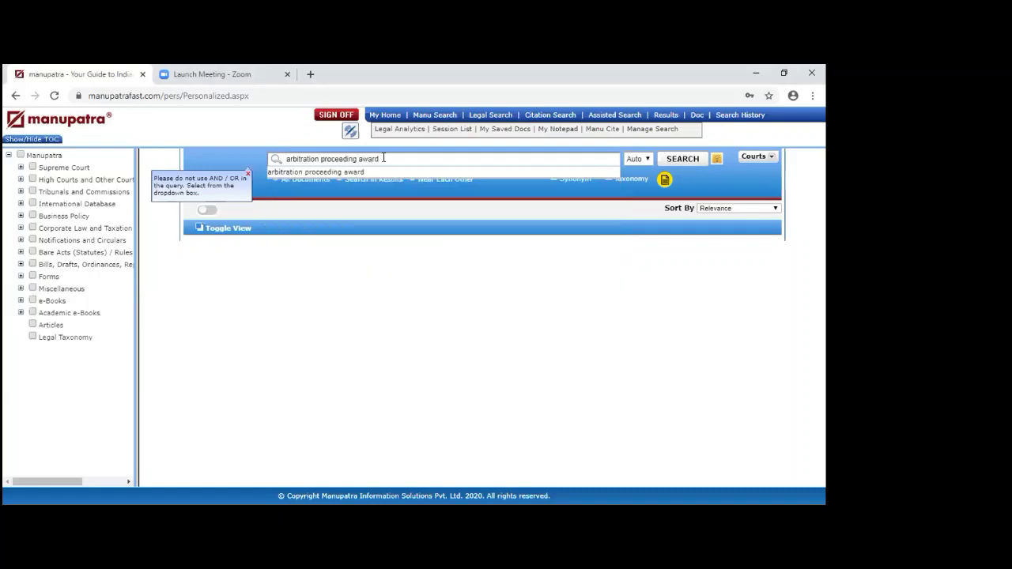
# Enclose the query in double quotes, append the proximity operator /10 and run the search
pyautogui.write("'")
pyautogui.press('Left')
pyautogui.write("'")
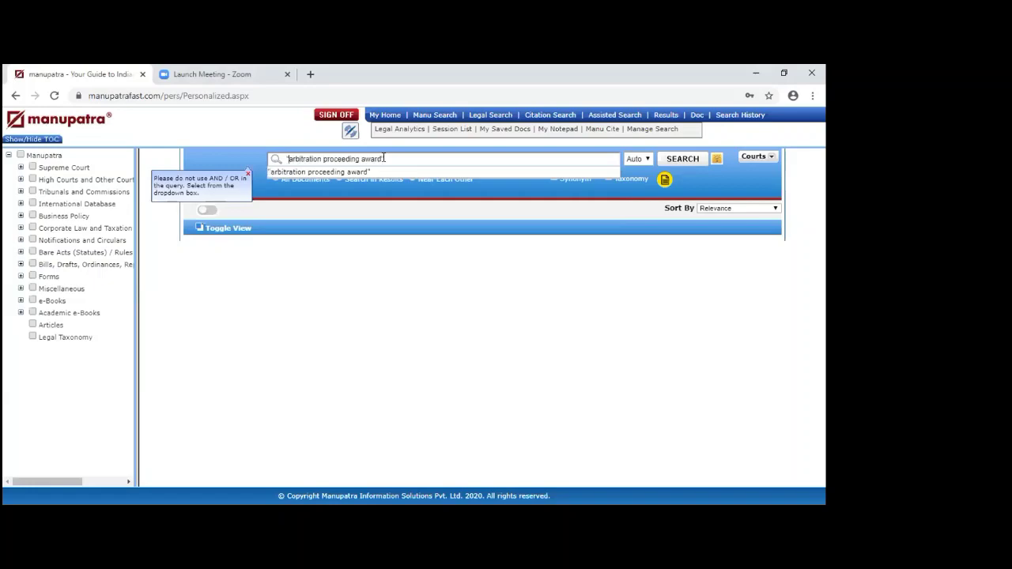
pyautogui.click(388, 158)
pyautogui.write('/10')
pyautogui.click(677, 158)
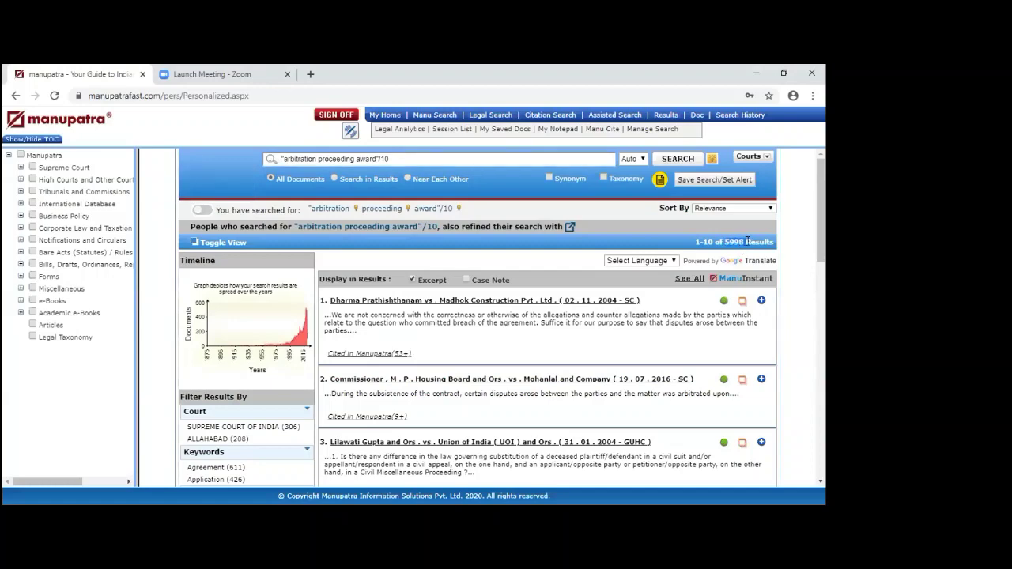
# Remove /10 from the search query, keeping only the quoted phrase "arbitration proceeding award"
pyautogui.click(492, 158)
pyautogui.press('BackSpace')
pyautogui.press('BackSpace')
pyautogui.press('BackSpace')
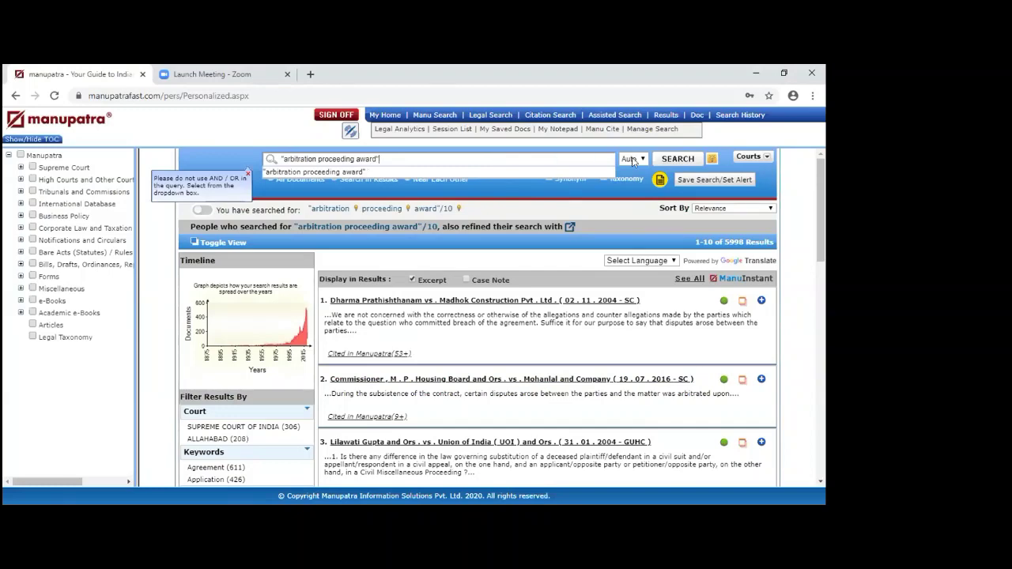
# Run the Manu Search for the exact phrase "arbitration proceeding award" without a proximity operator
pyautogui.click(670, 160)
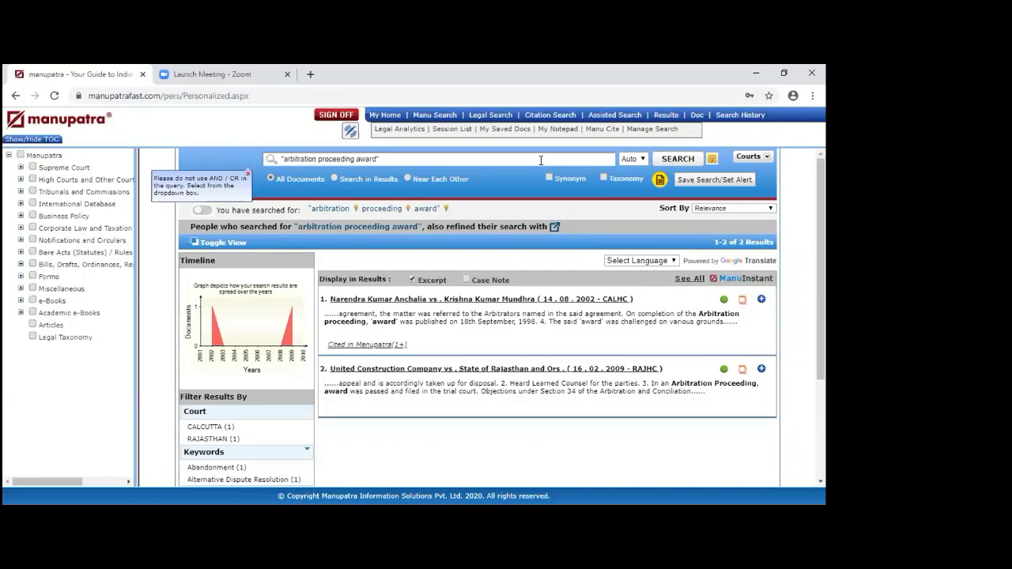
pyautogui.click(713, 162)
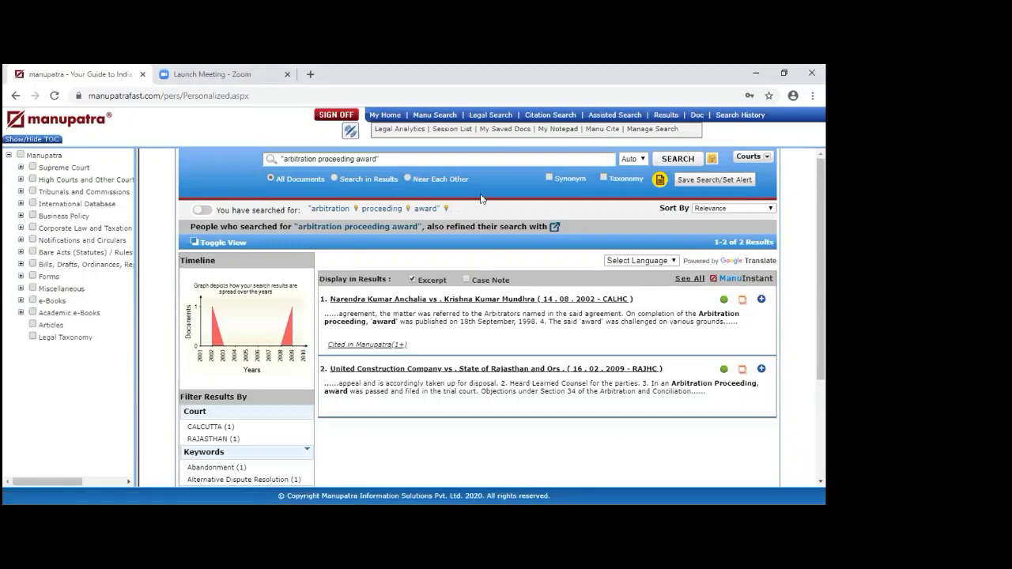
pyautogui.click(481, 116)
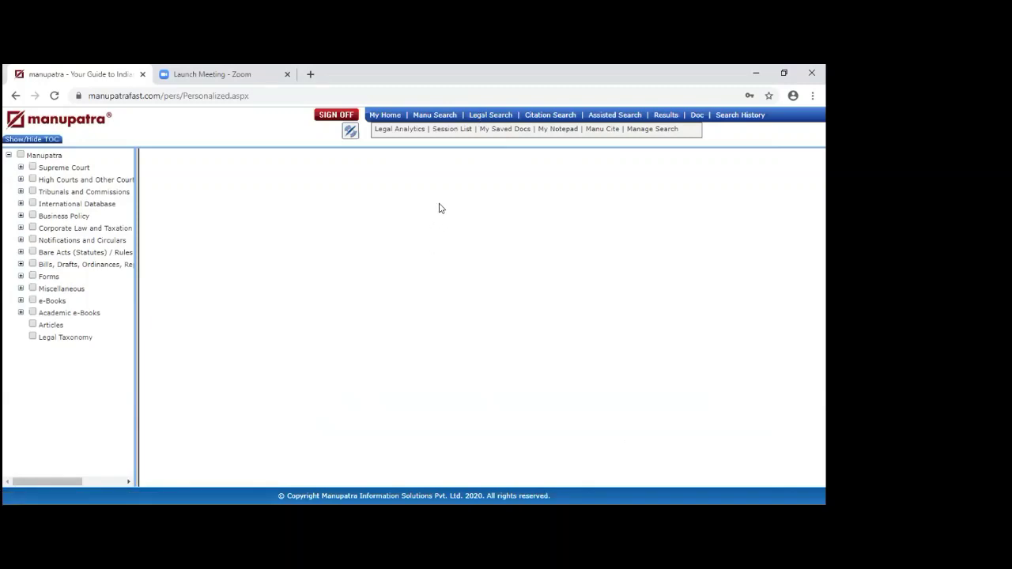
pyautogui.click(438, 117)
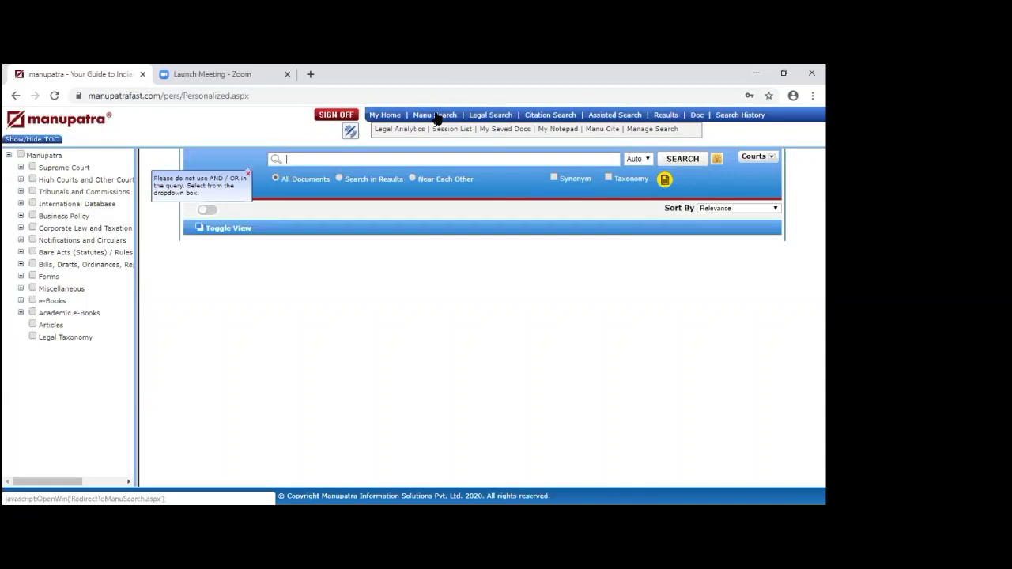
pyautogui.click(417, 161)
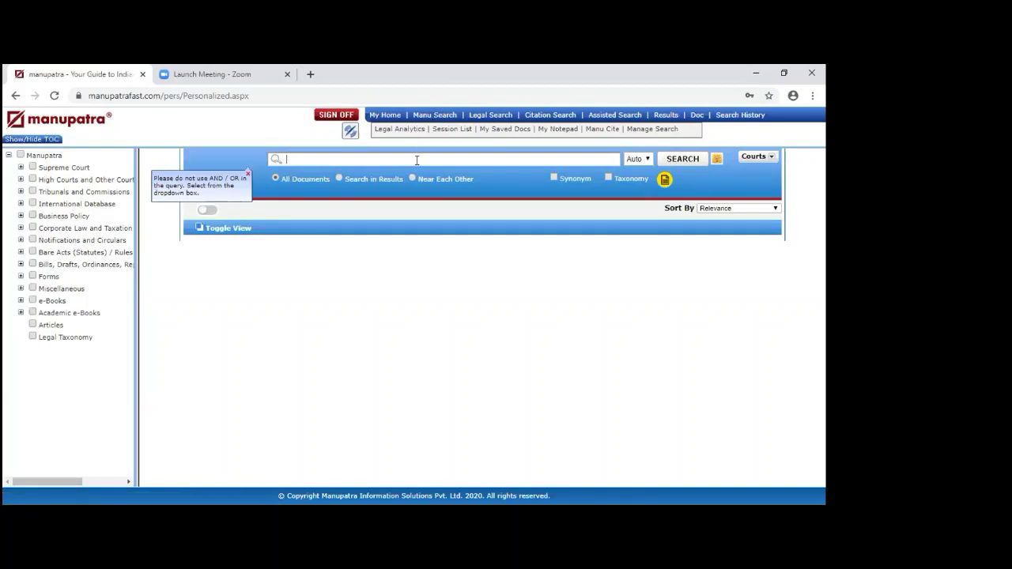
# Run an Advance Search in Legal Search with Civil as the subject, and sort the results by Cited (Most)
pyautogui.click(484, 116)
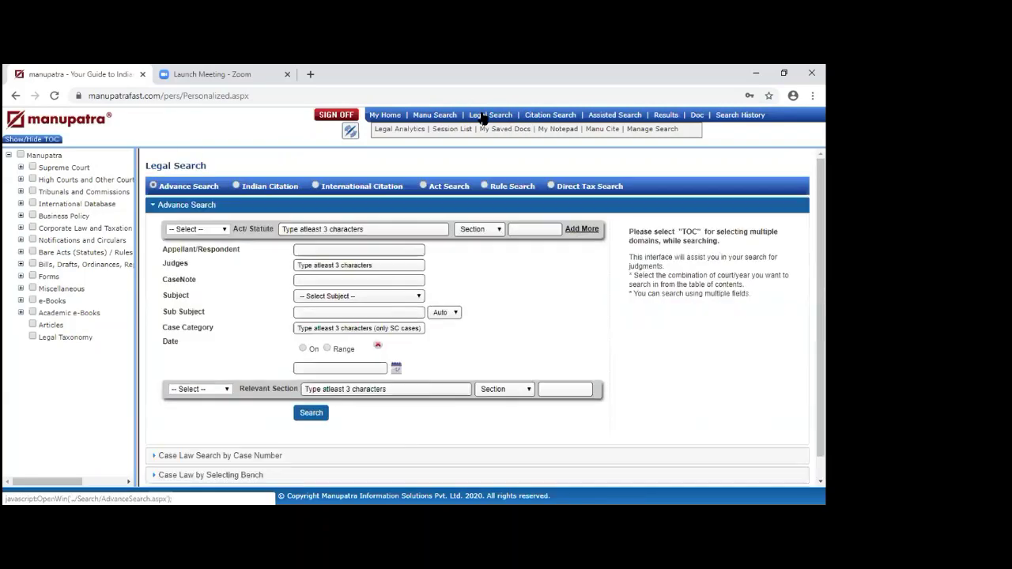
pyautogui.click(385, 297)
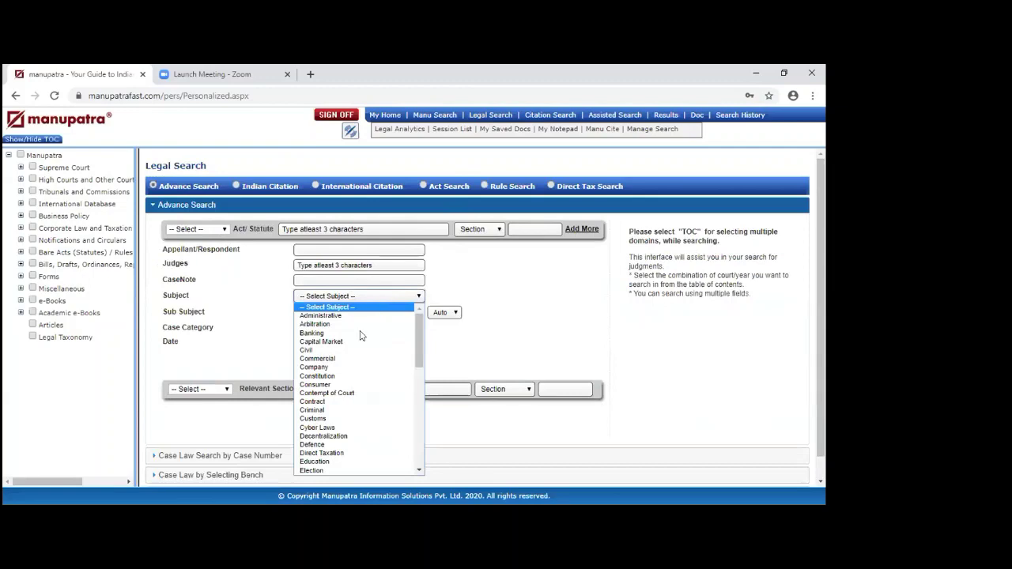
pyautogui.click(355, 350)
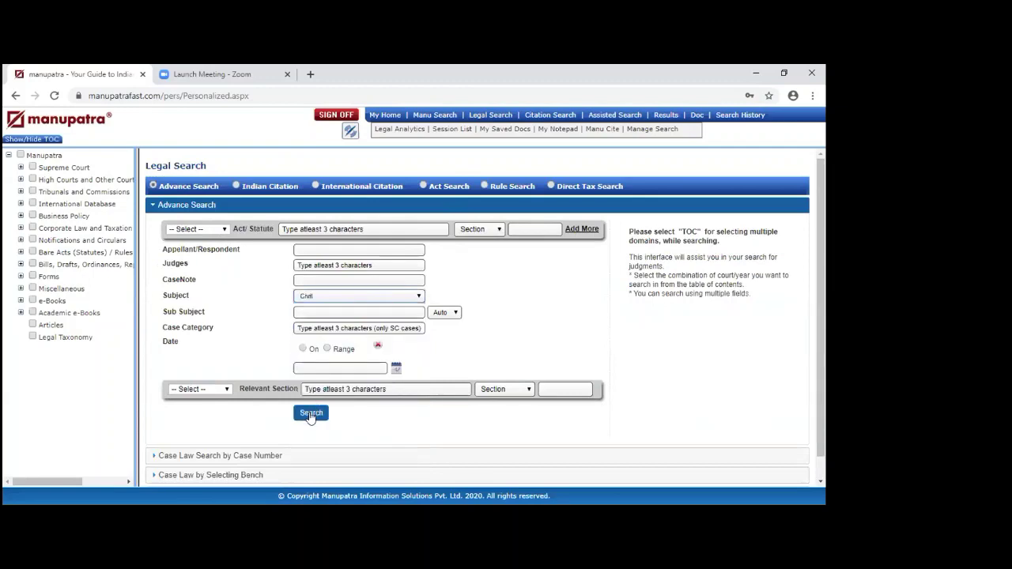
pyautogui.click(310, 415)
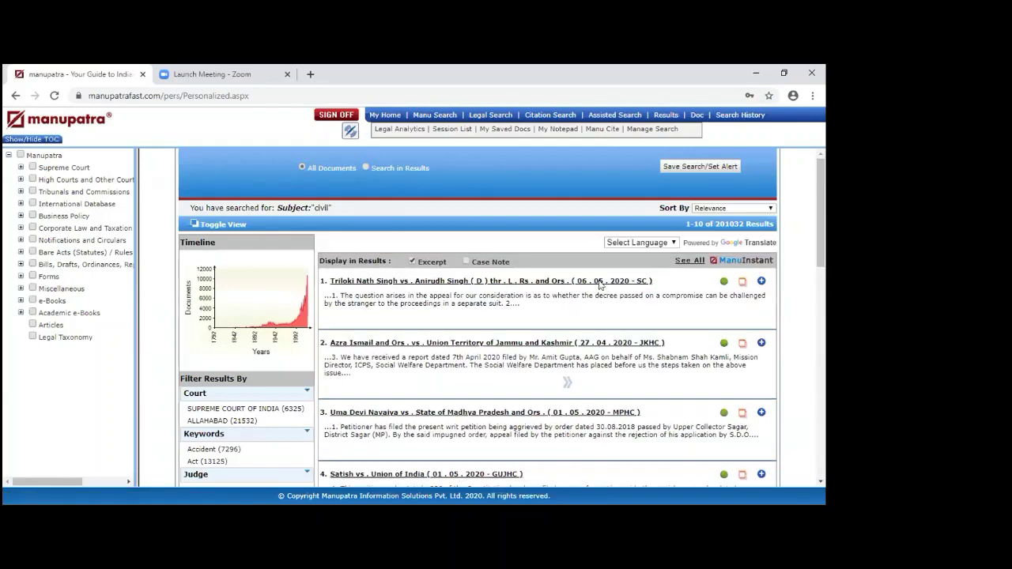
pyautogui.click(754, 210)
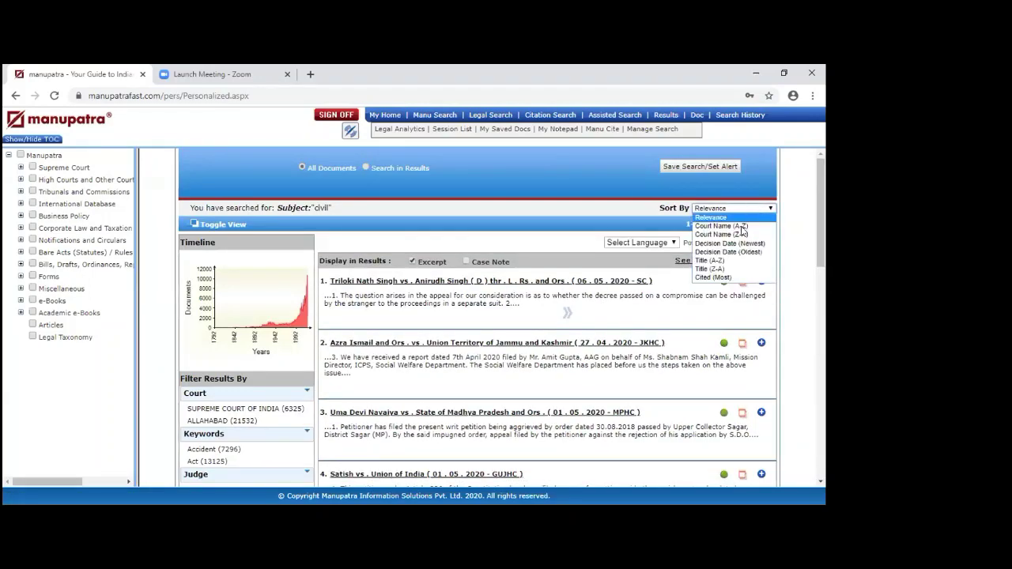
pyautogui.click(729, 278)
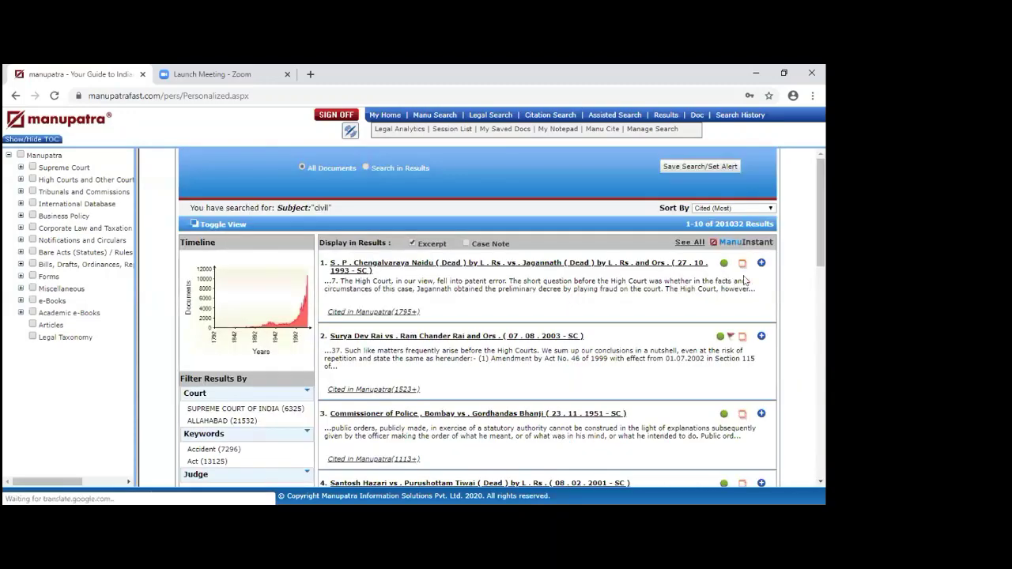
# Open the citation analysis view of the fourth search result, the Supreme Court judgment dated 08.02.2001
pyautogui.moveTo(823, 265); pyautogui.dragTo(820, 336)
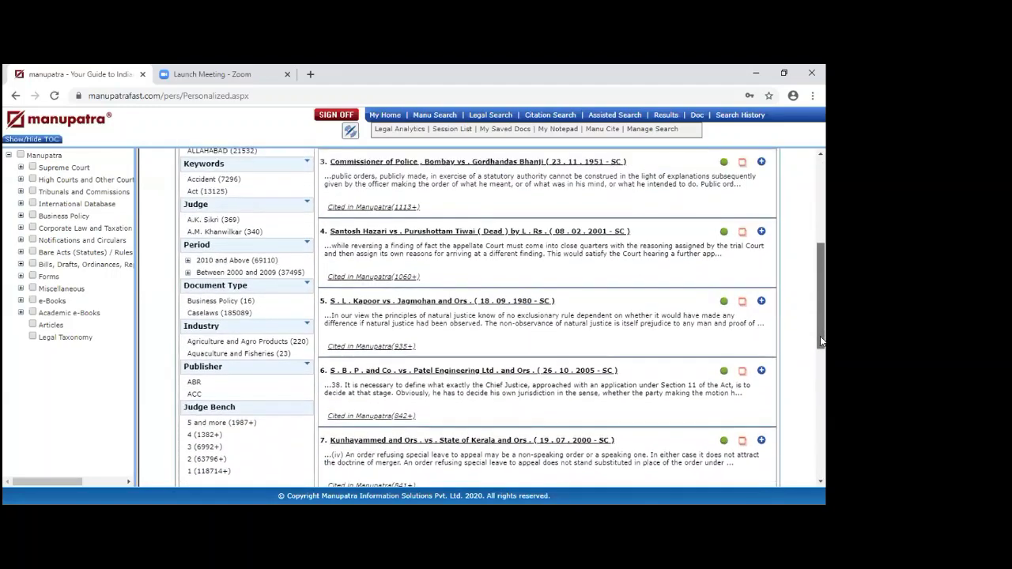
pyautogui.click(742, 234)
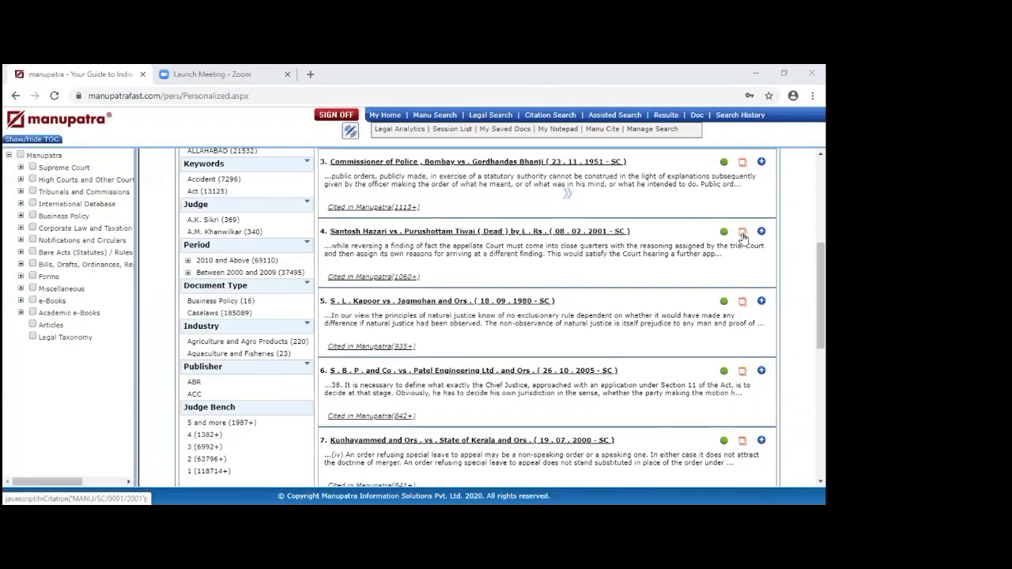
pyautogui.click(742, 235)
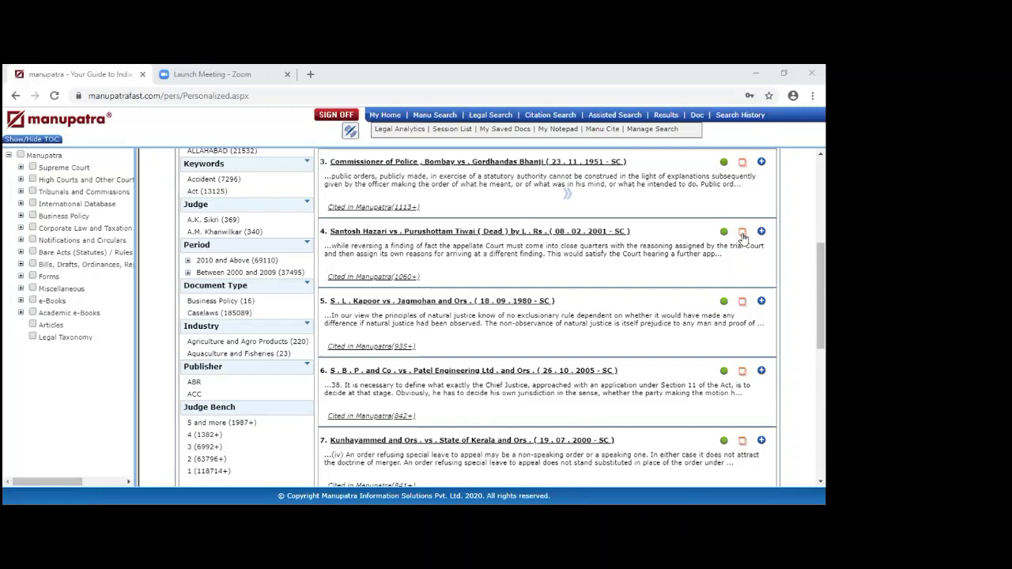
pyautogui.click(743, 237)
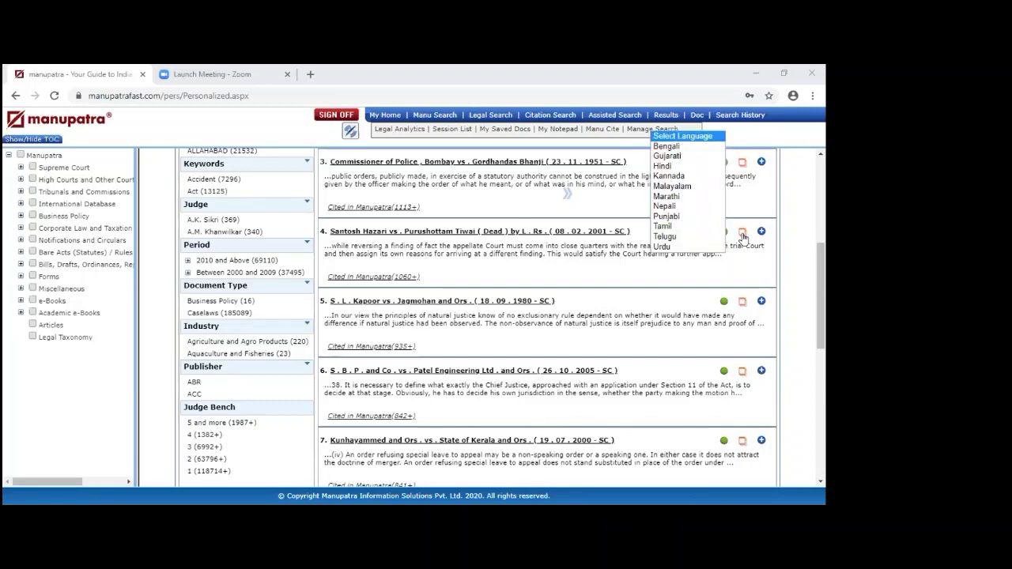
pyautogui.press('t')
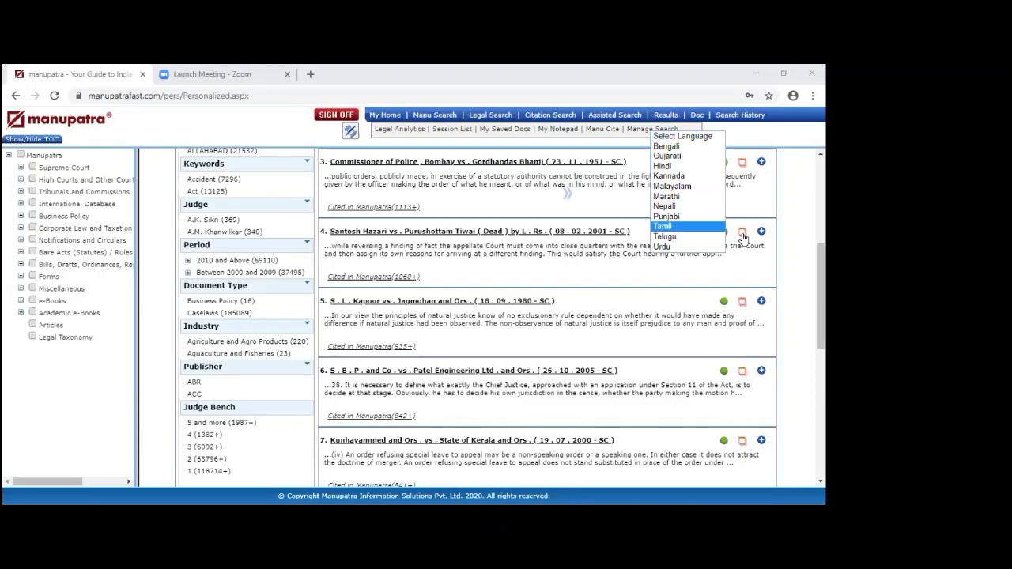
pyautogui.press('Return')
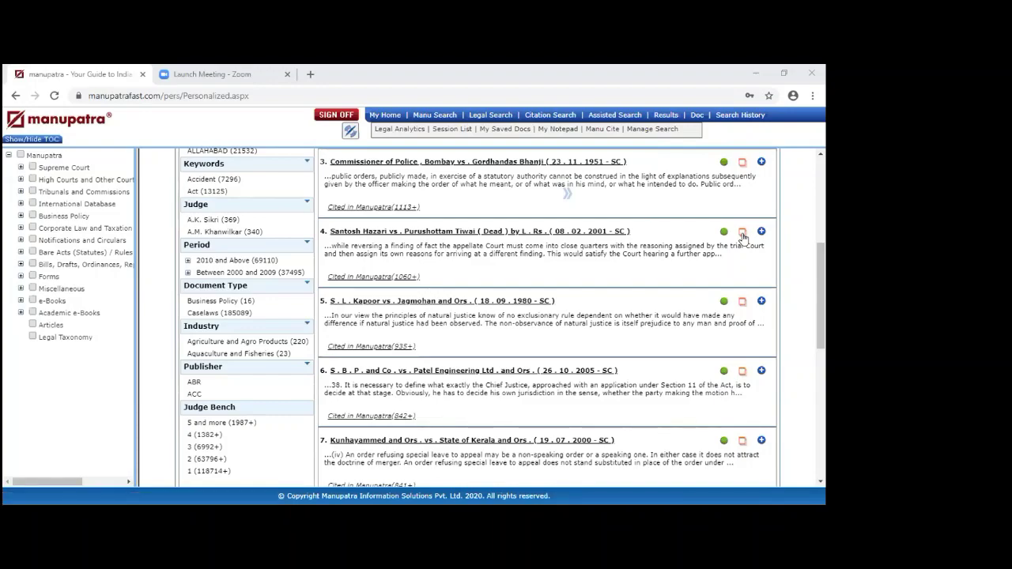
pyautogui.click(744, 237)
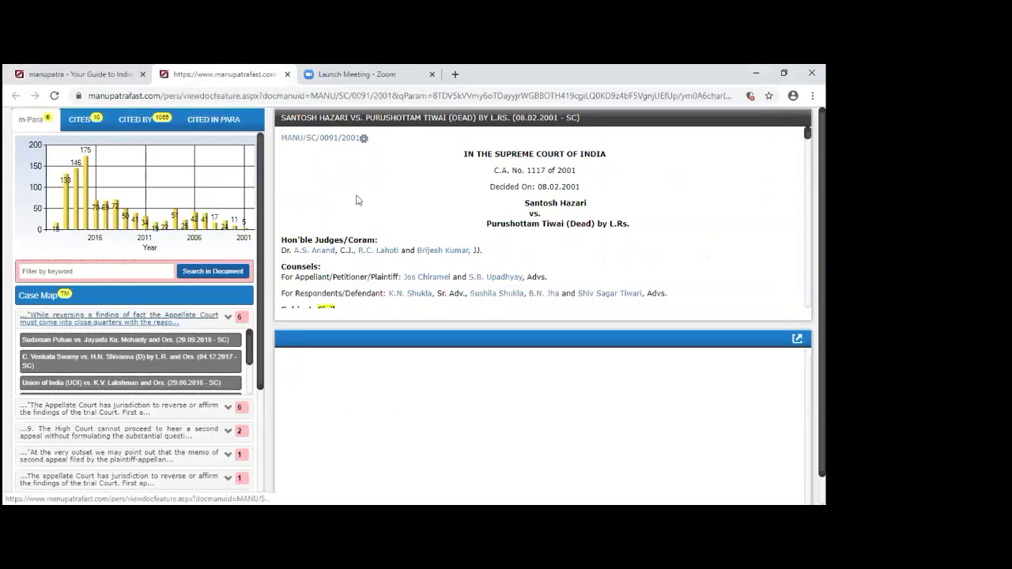
# Show the Case Map paragraph "While reversing a finding of fact" in the judgment and view it in its first three citing cases
pyautogui.click(89, 322)
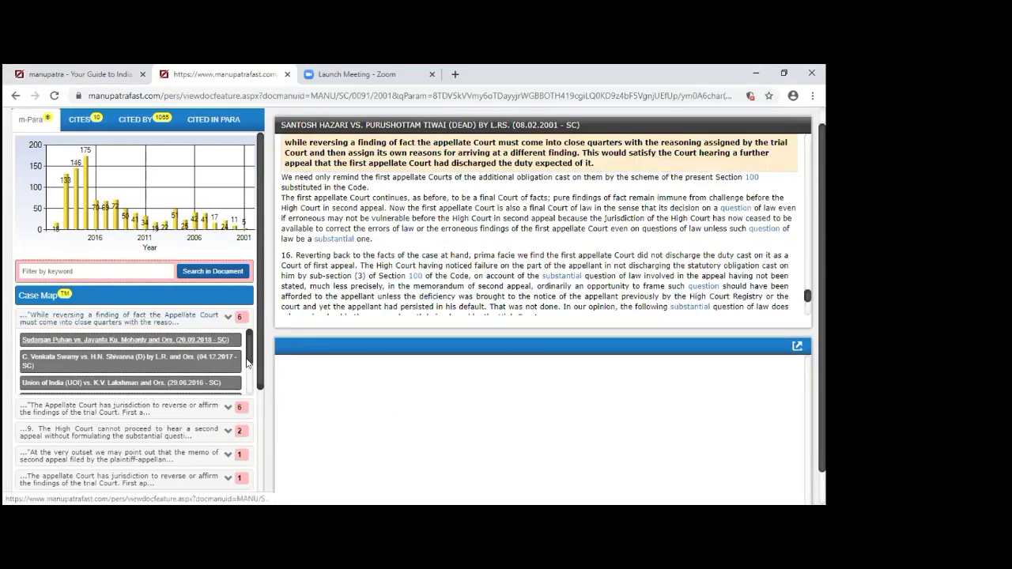
pyautogui.click(136, 341)
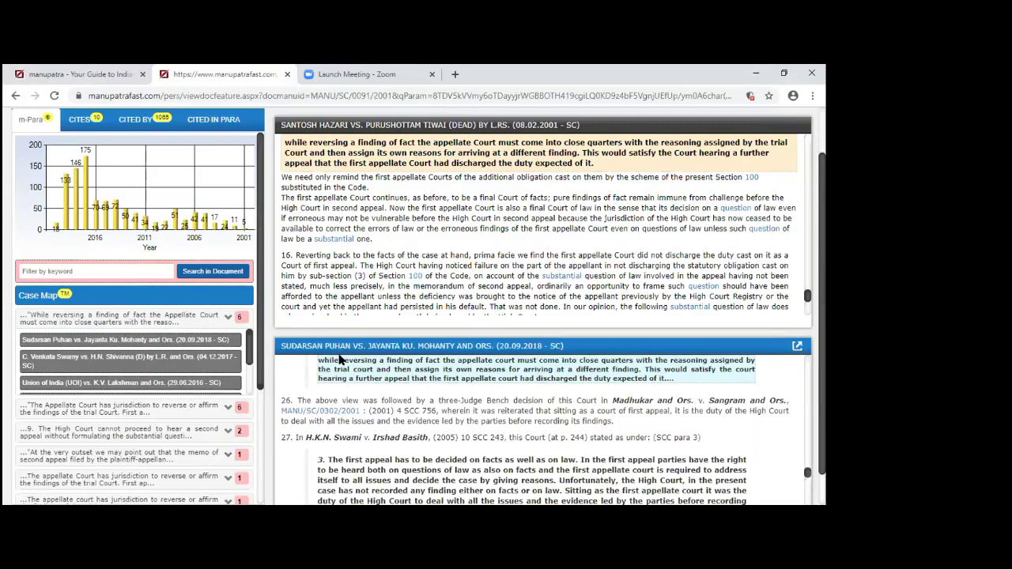
pyautogui.click(109, 363)
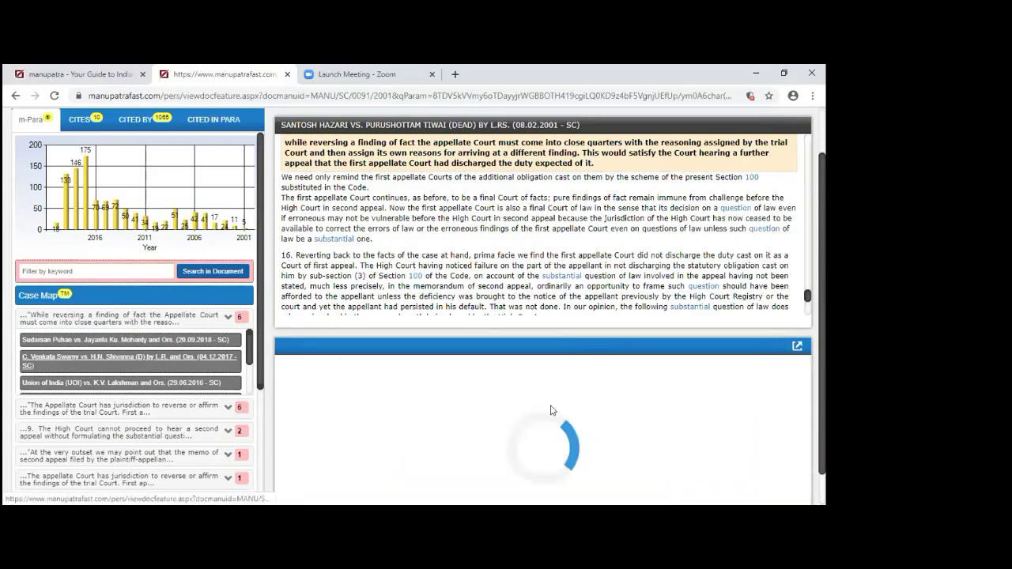
pyautogui.click(95, 383)
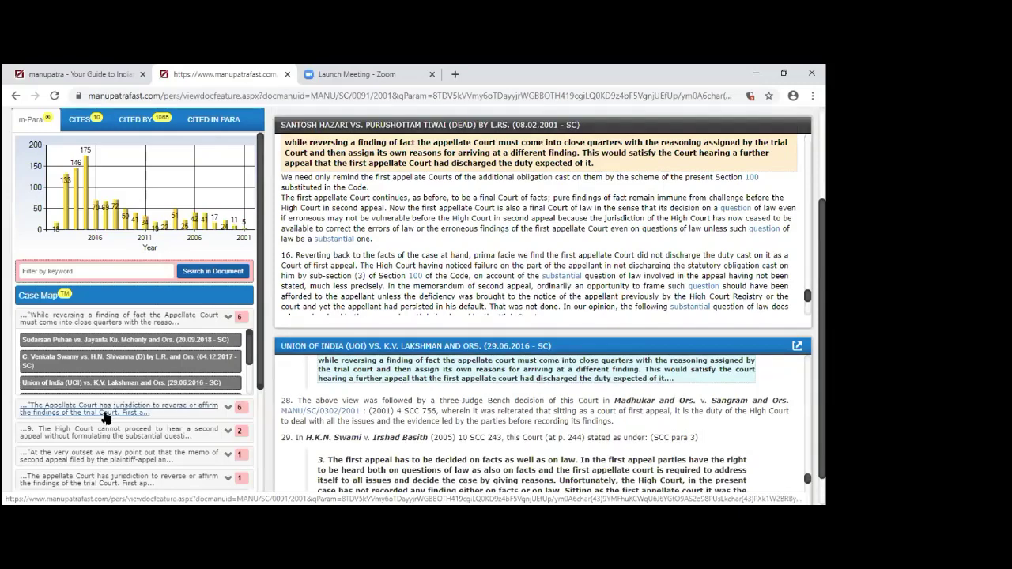
# Show the "Appellate Court has jurisdiction to reverse or affirm" paragraph, expand its citing cases and view the first two
pyautogui.click(104, 412)
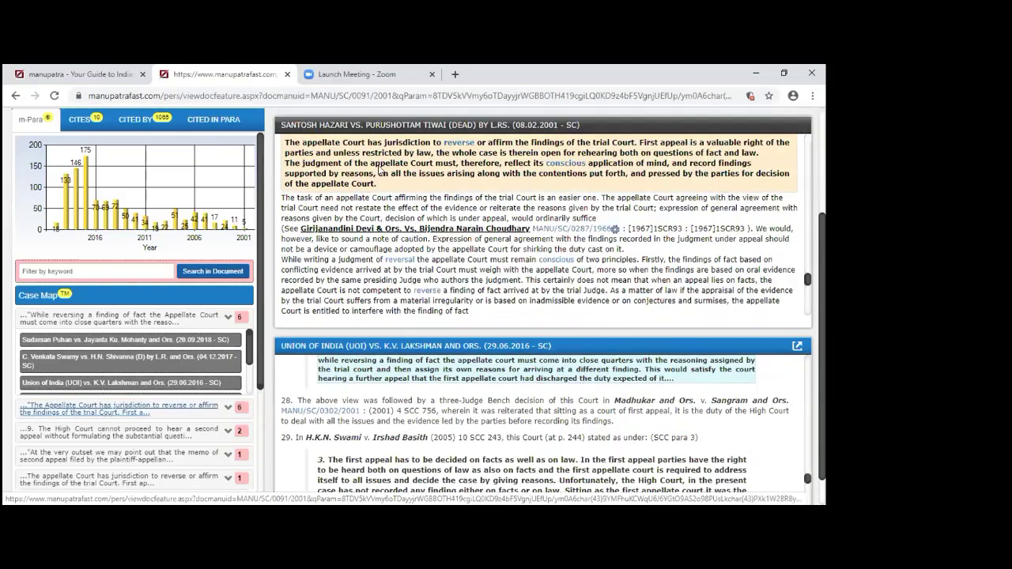
pyautogui.click(229, 409)
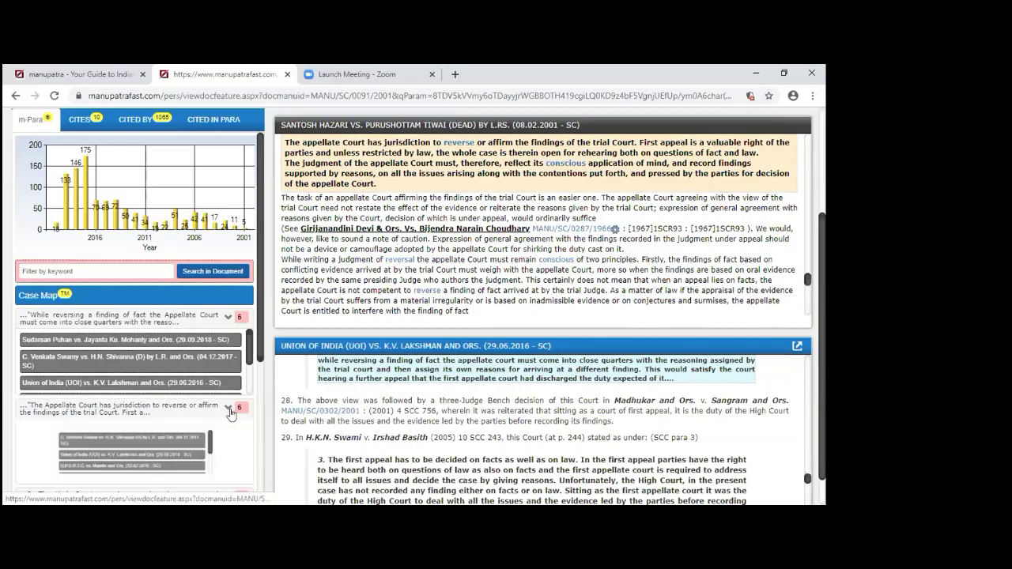
pyautogui.click(155, 433)
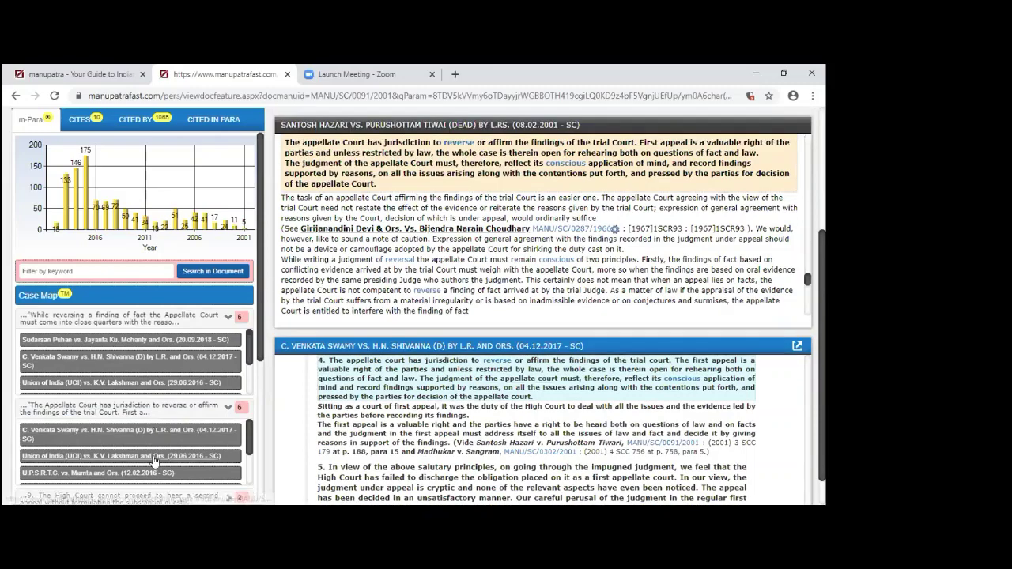
pyautogui.click(155, 456)
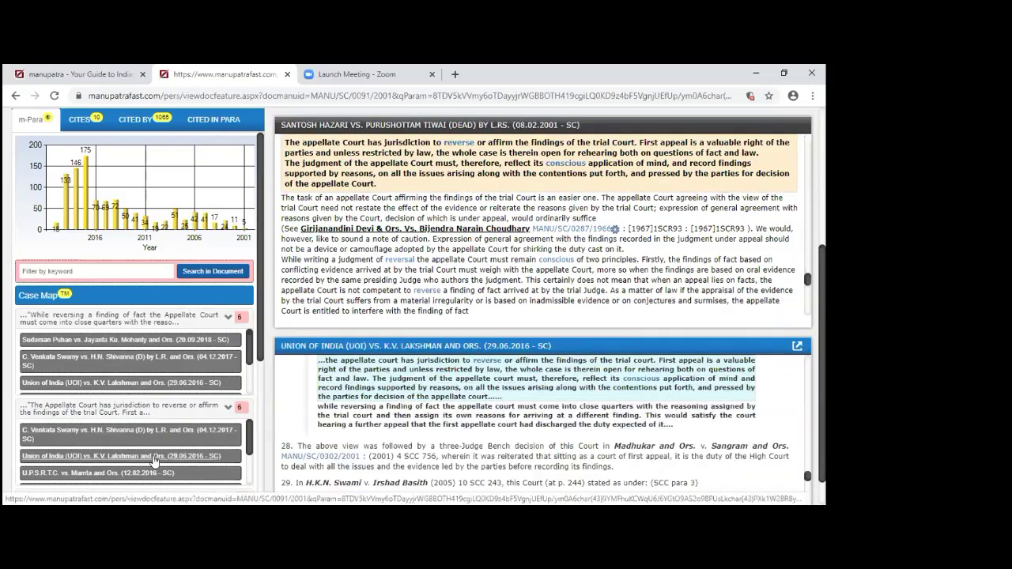